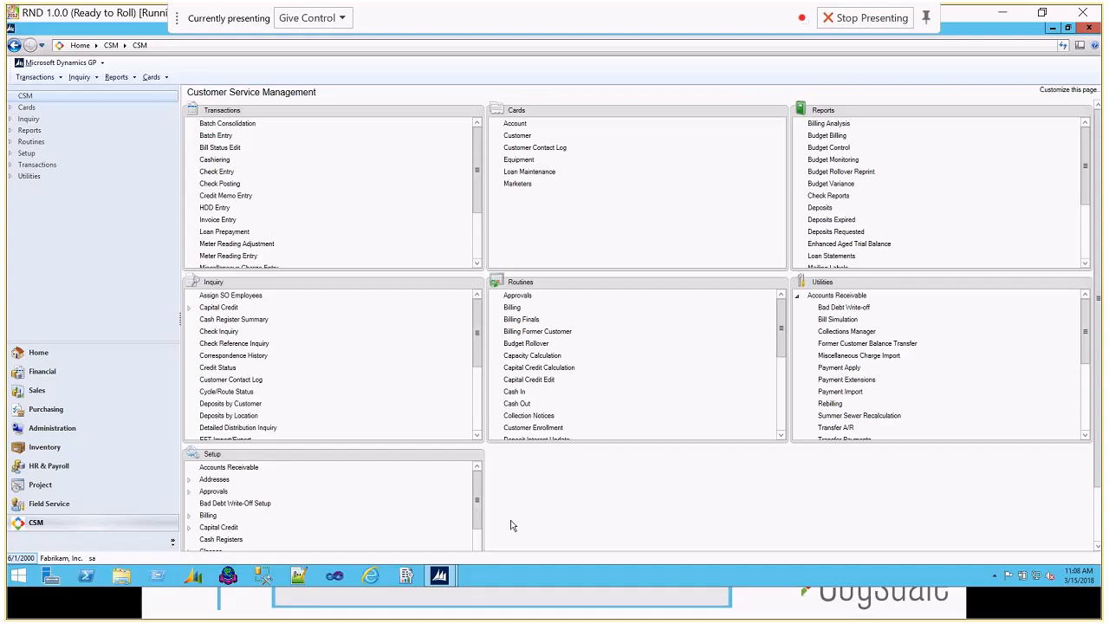
Step: Review the multiple-customers option among the Locations & Customers settings of the Global Properties setup, then accept the settings
scroll(473, 544, "down", 2)
scroll(472, 543, "down", 1)
scroll(472, 552, "down", 1)
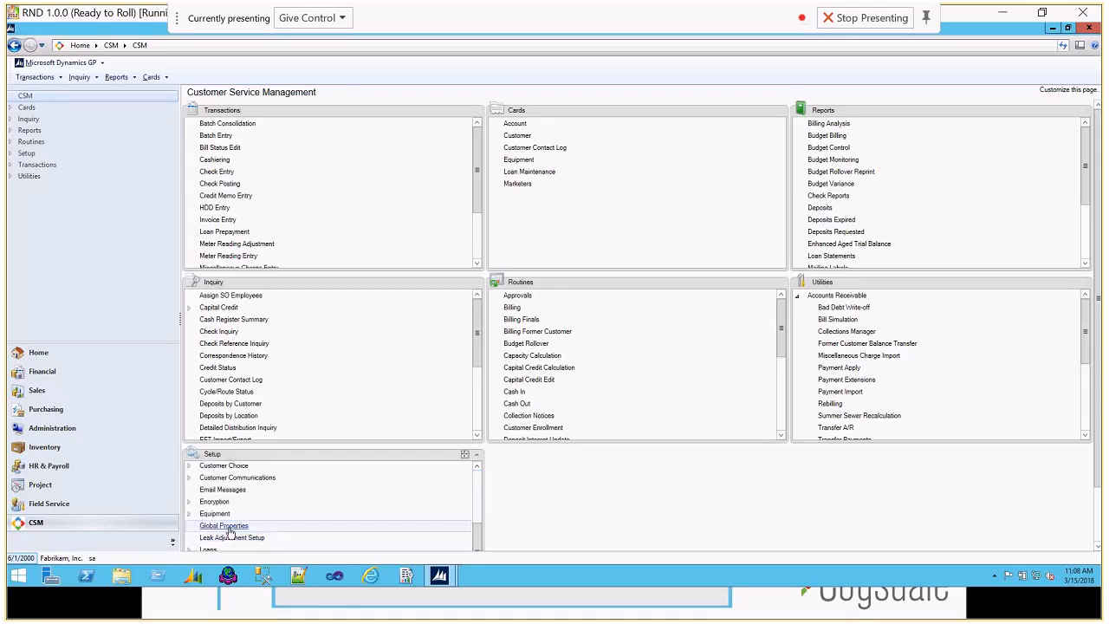
left_click(228, 525)
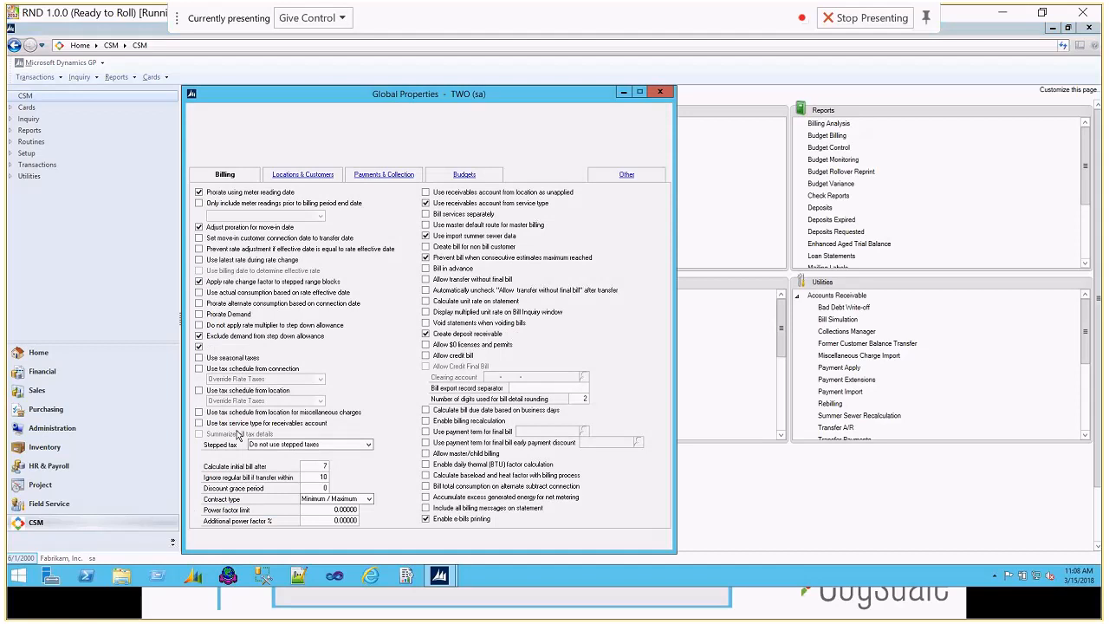
left_click(299, 176)
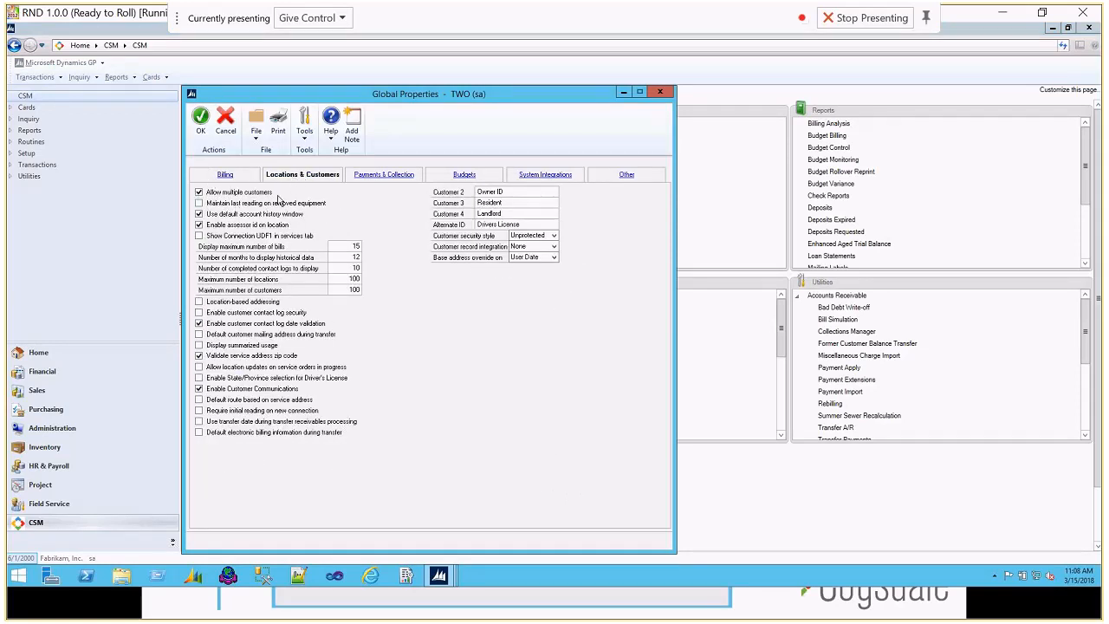
left_click(200, 121)
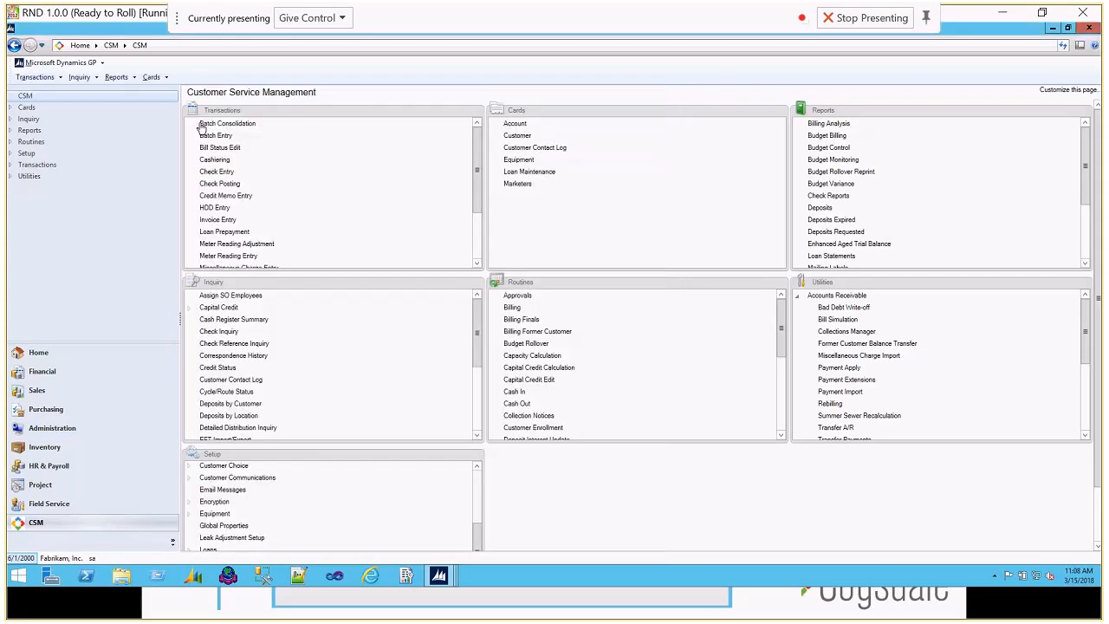
Step: Return to the open Account record and start a new customer record from its multiple customers list
left_click(438, 575)
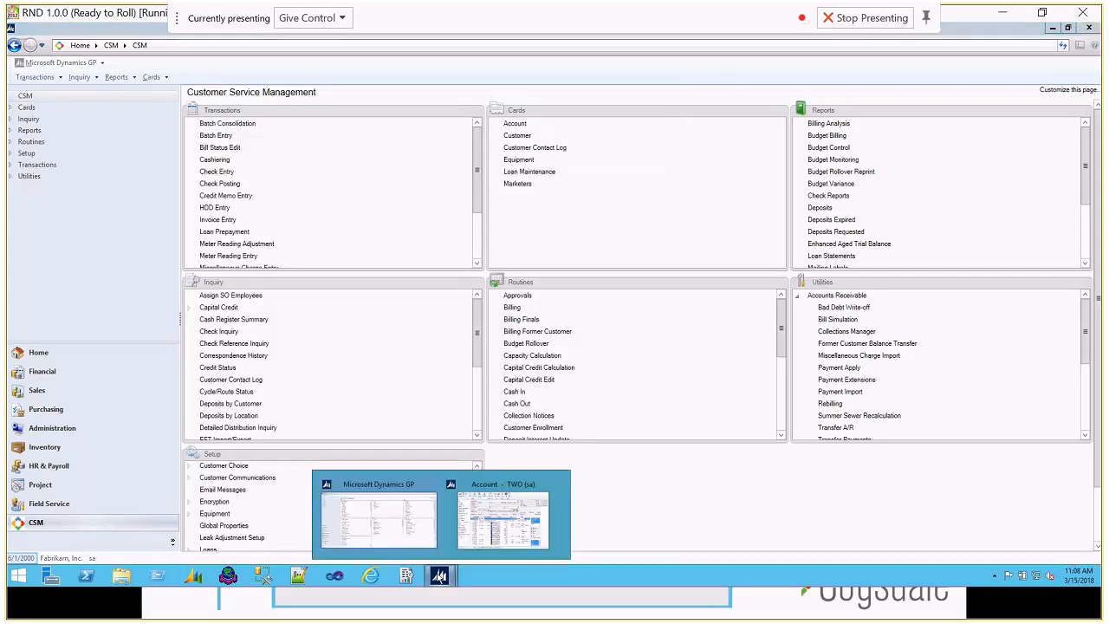
left_click(513, 538)
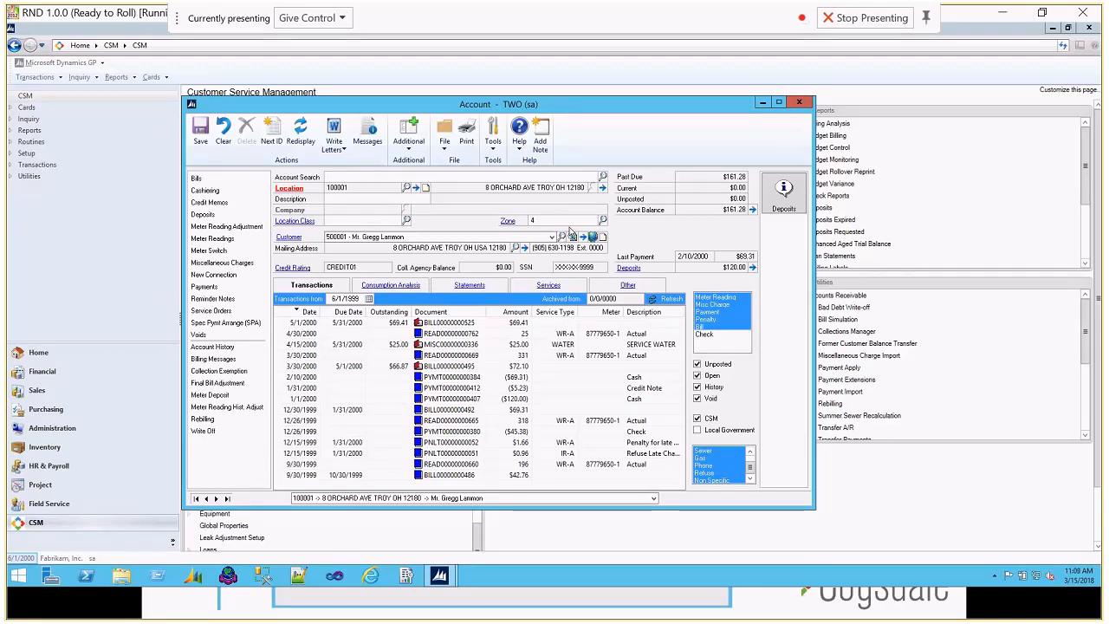
left_click(573, 237)
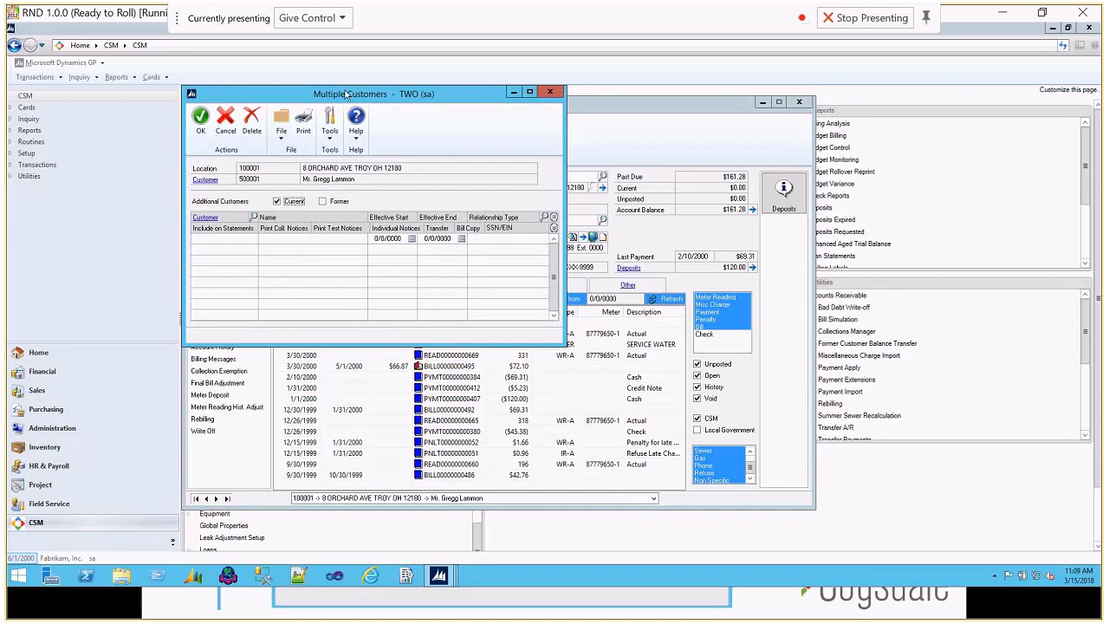
left_click_drag(345, 92, 383, 96)
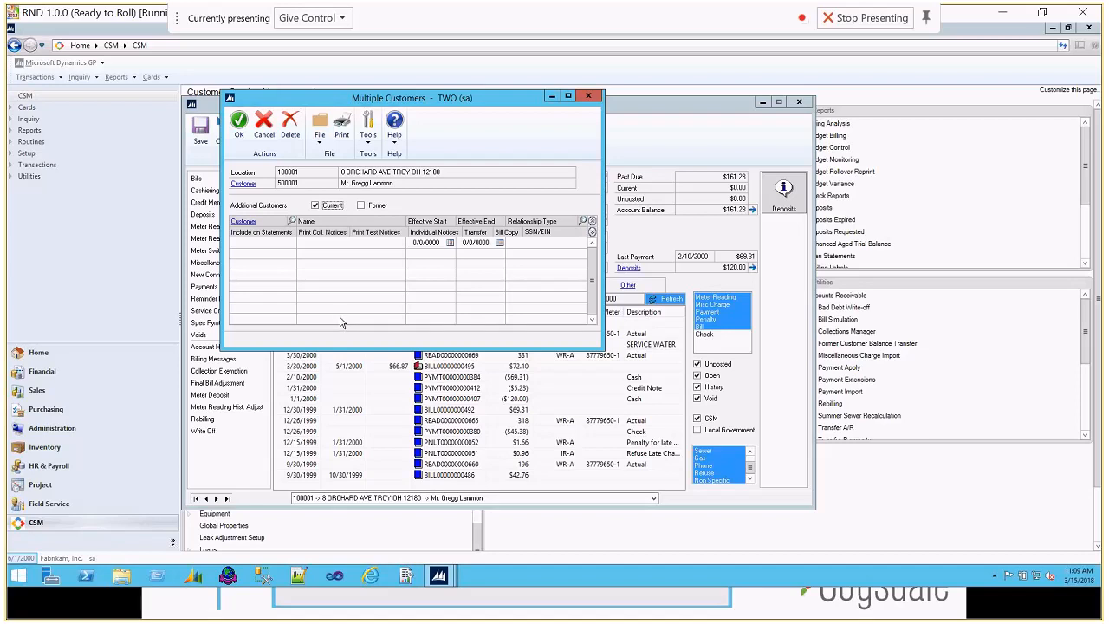
left_click(245, 222)
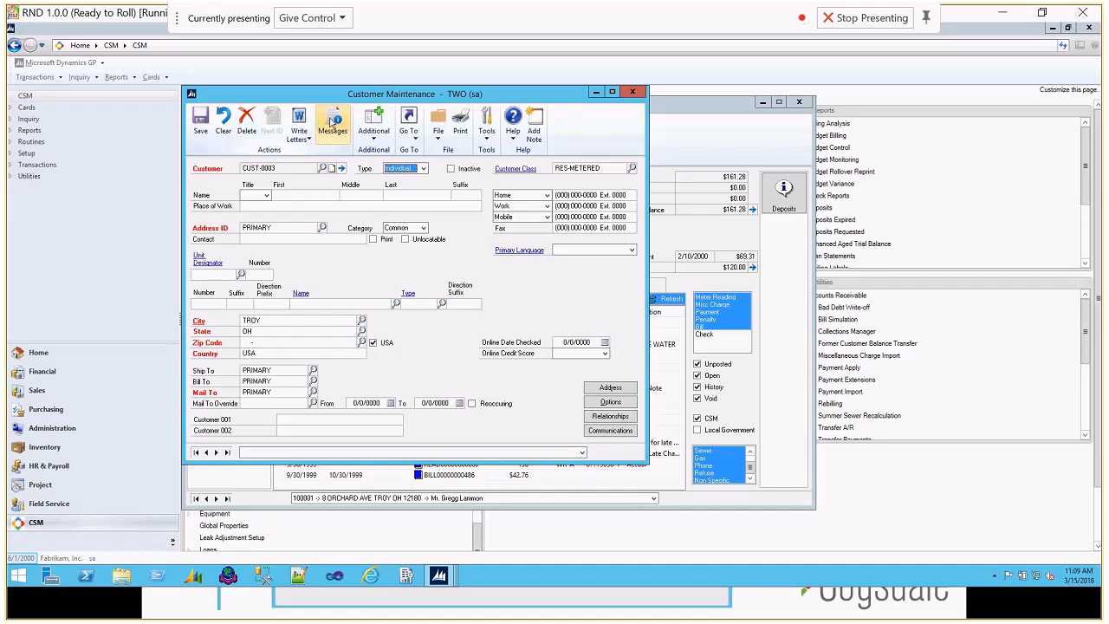
Step: Enter the new individual customer's first and last name
left_click(286, 197)
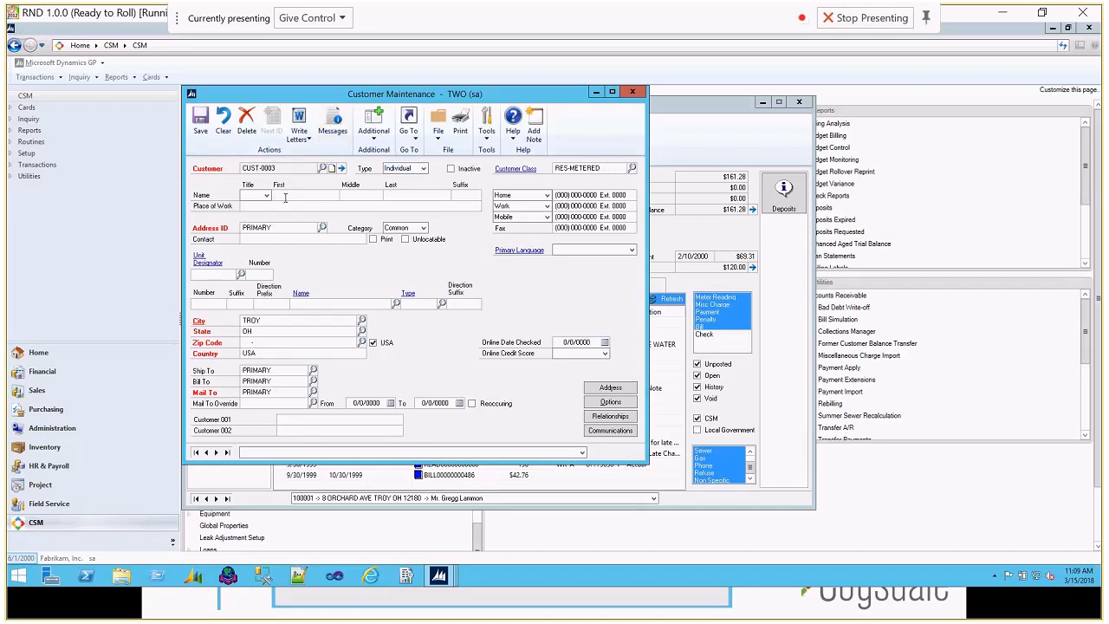
type("Gail")
key("Tab")
key("Tab")
type("Smith")
key("Tab")
Step: Fill in the new customer's primary address with the street number, street name, city, state and zip code
left_click(217, 303)
type("123")
left_click(235, 303)
left_click(311, 302)
type("water")
left_click(301, 321)
left_click(245, 342)
type("56456-4564")
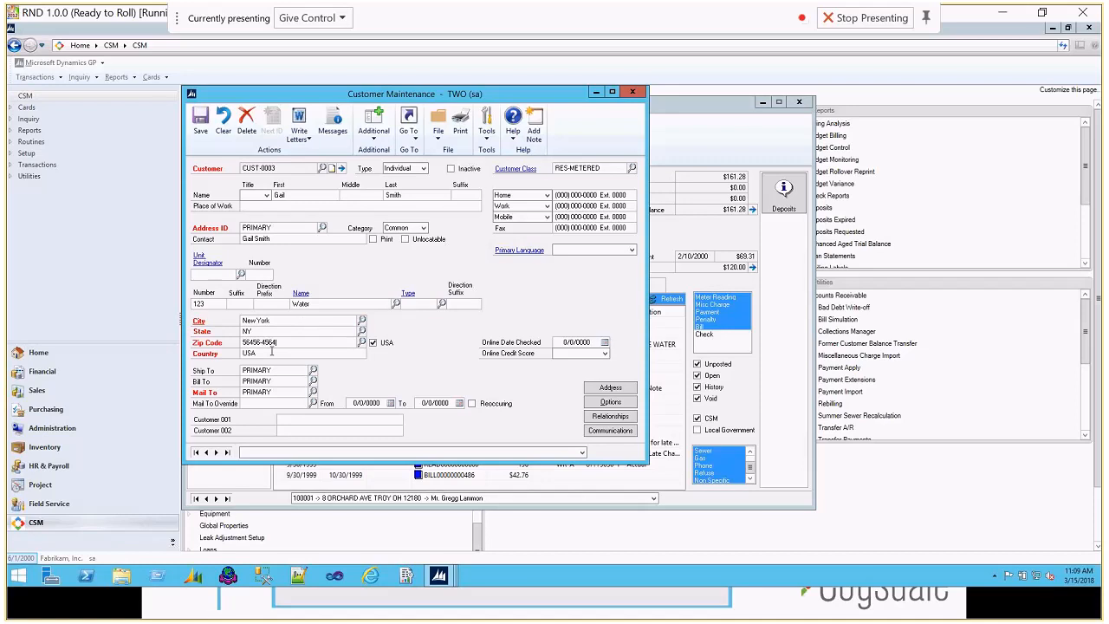
key("Tab")
Step: Enter the customer's social security number in the maintenance options and save the new customer record
left_click(611, 403)
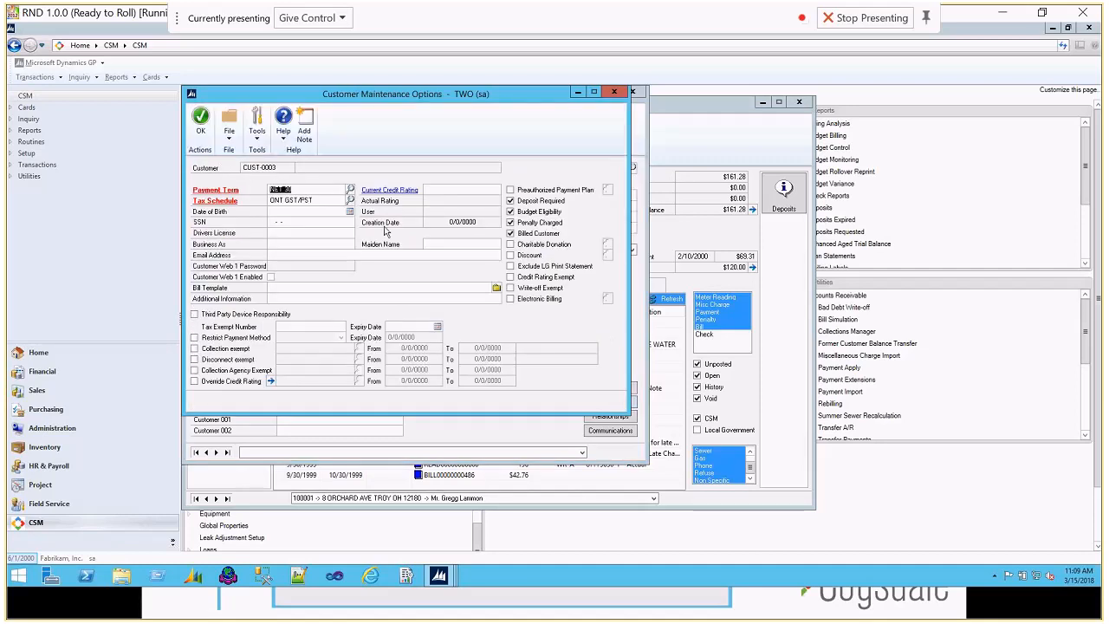
left_click(278, 222)
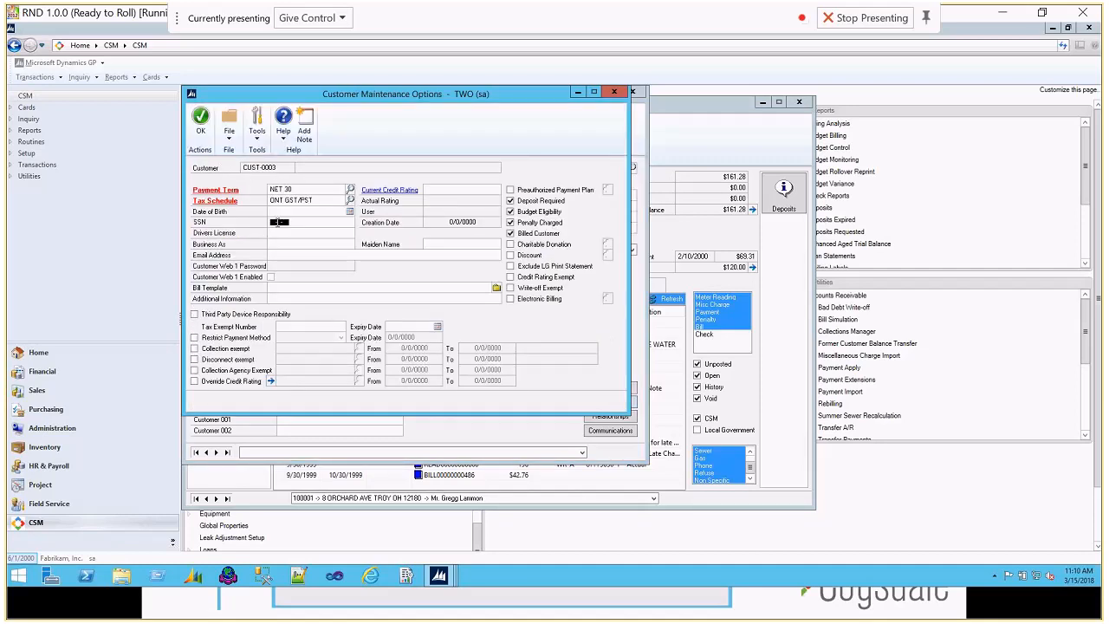
type("556-78-7878")
left_click(201, 125)
left_click(200, 128)
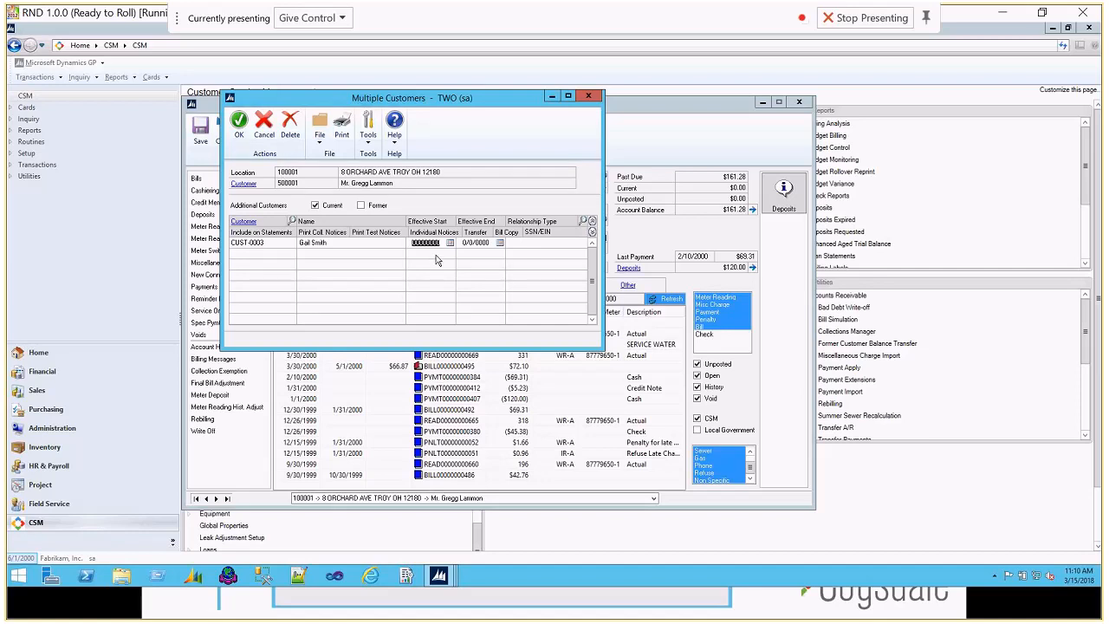
Step: Set the additional customer's effective start to 5/1/2000, expand the line details and save the multiple customers list
type("0501")
key("Tab")
left_click(593, 233)
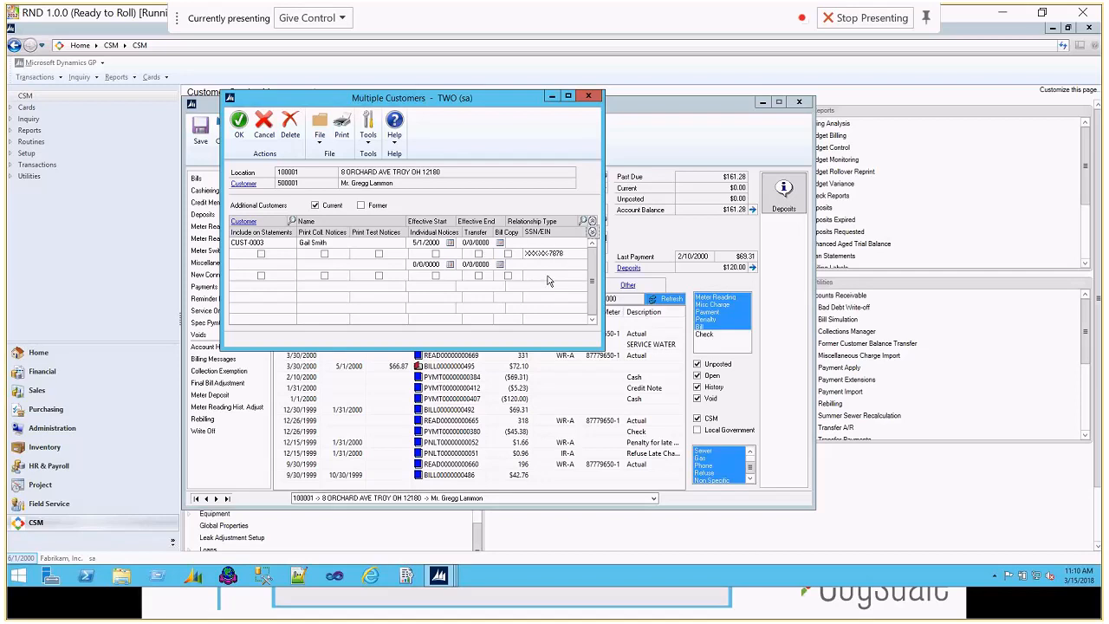
left_click(240, 135)
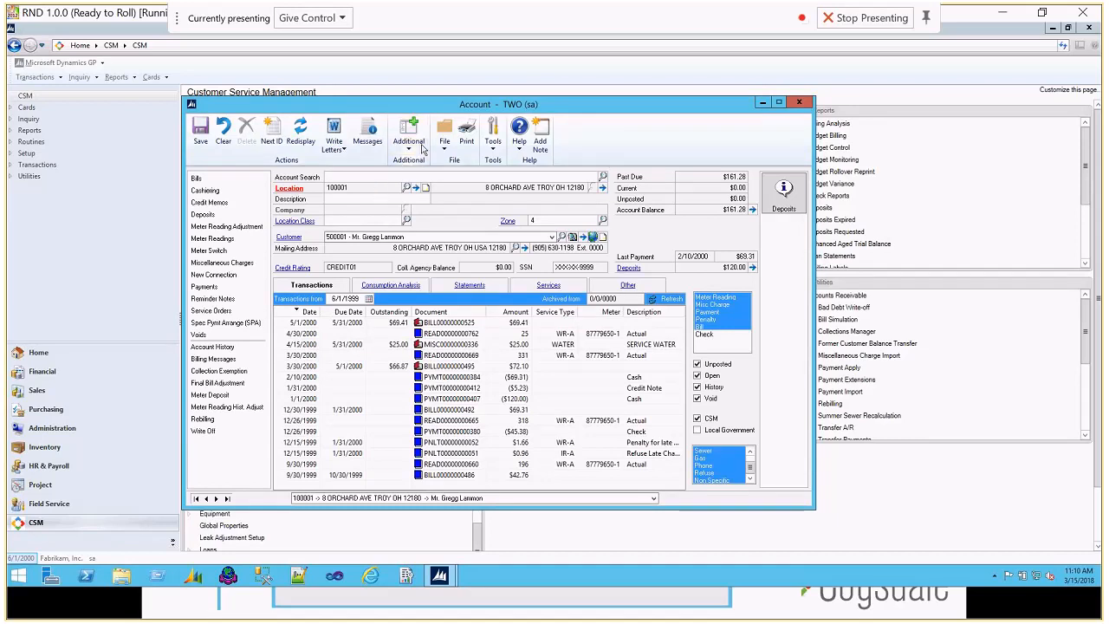
Step: Redisplay the account and check the additional customer through the multi-customer alert
left_click(299, 138)
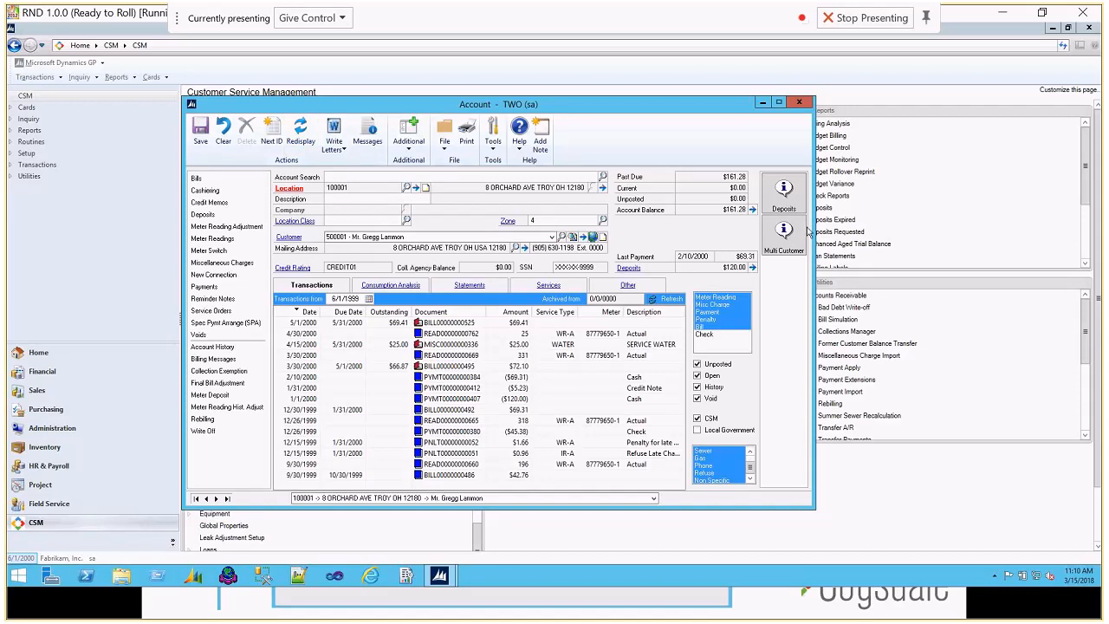
left_click(785, 250)
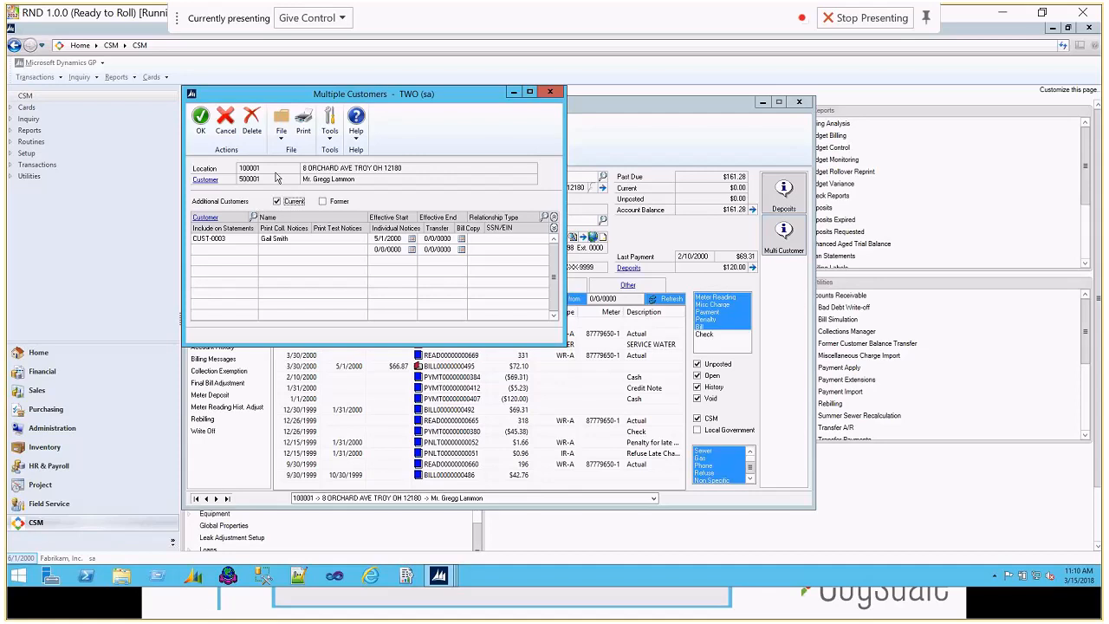
left_click(551, 92)
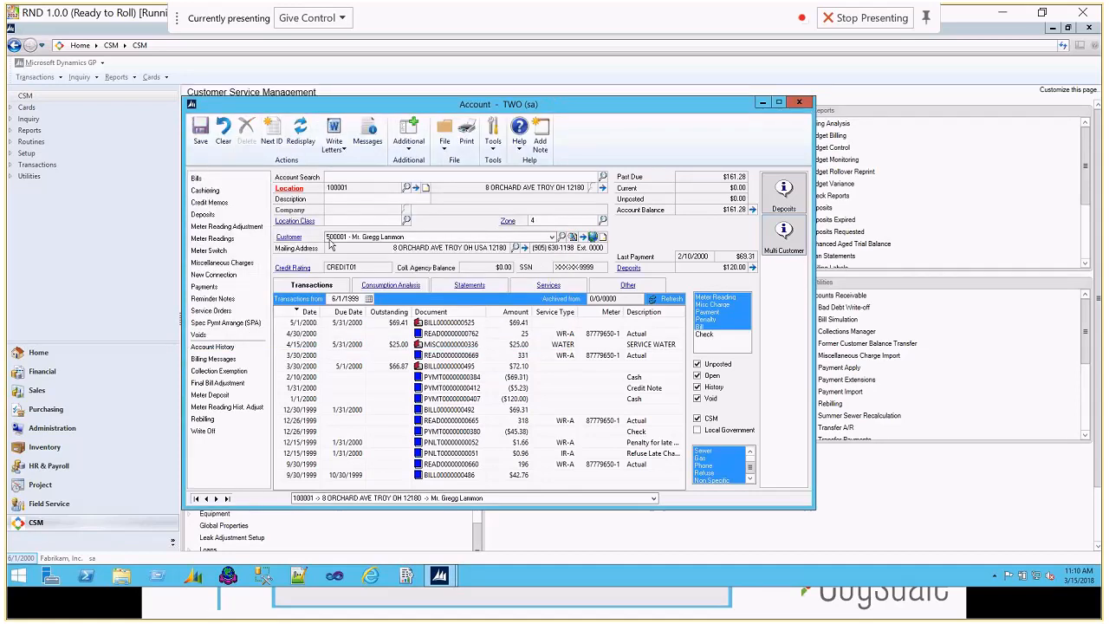
Step: Search the accounts by the additional customer's first name, open the matching secondary record and review its multiple customers list
left_click(223, 131)
type("Gal")
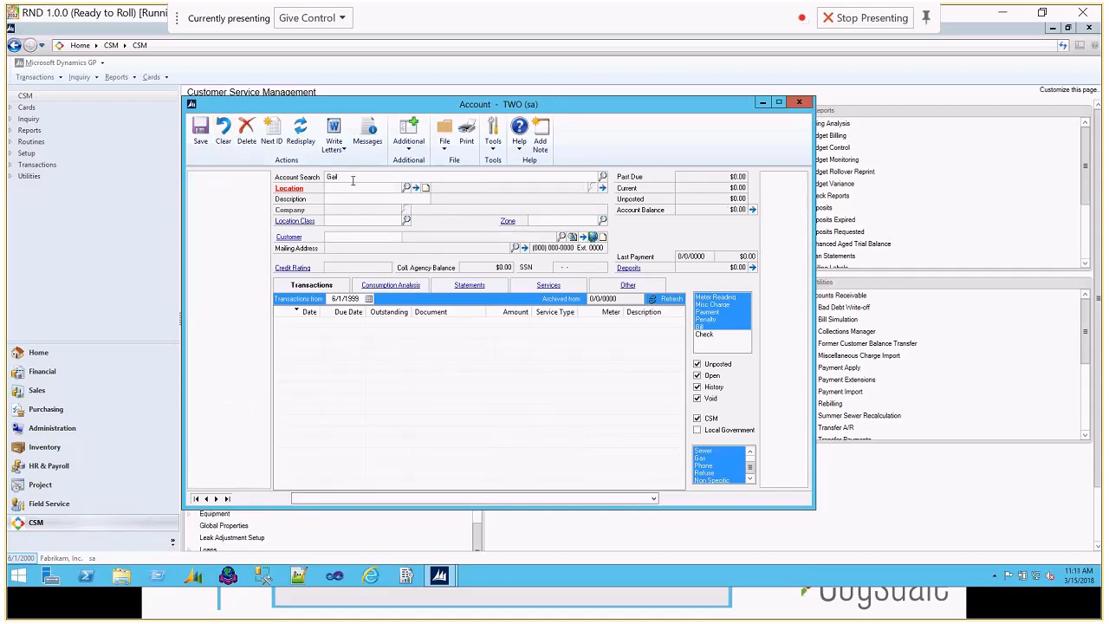
type("l")
key("Tab")
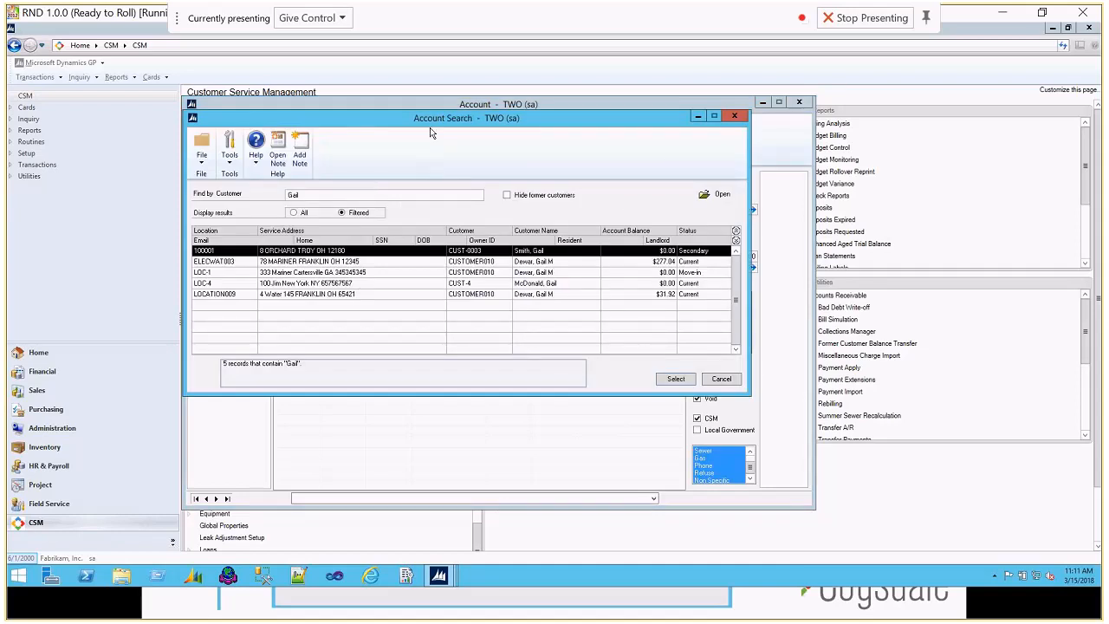
left_click_drag(430, 118, 429, 103)
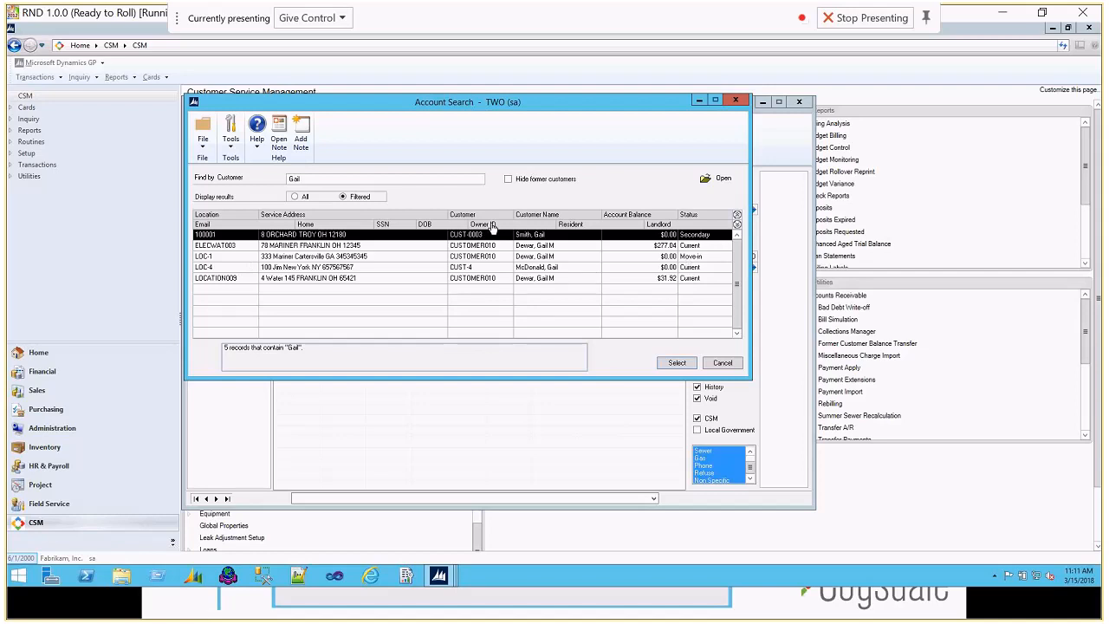
double_click(394, 238)
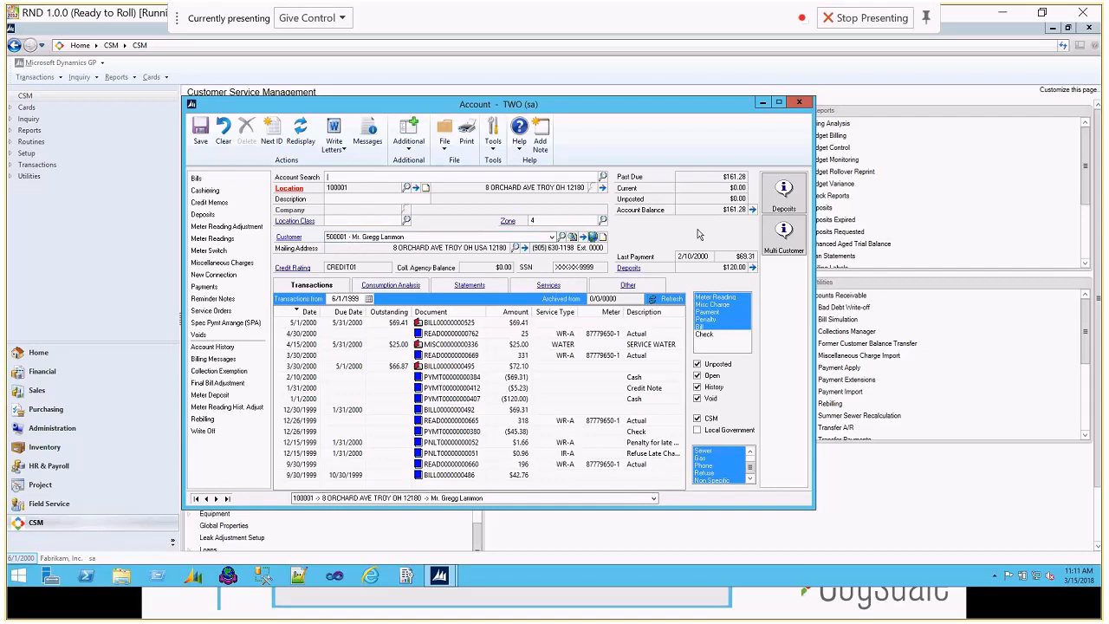
left_click(784, 235)
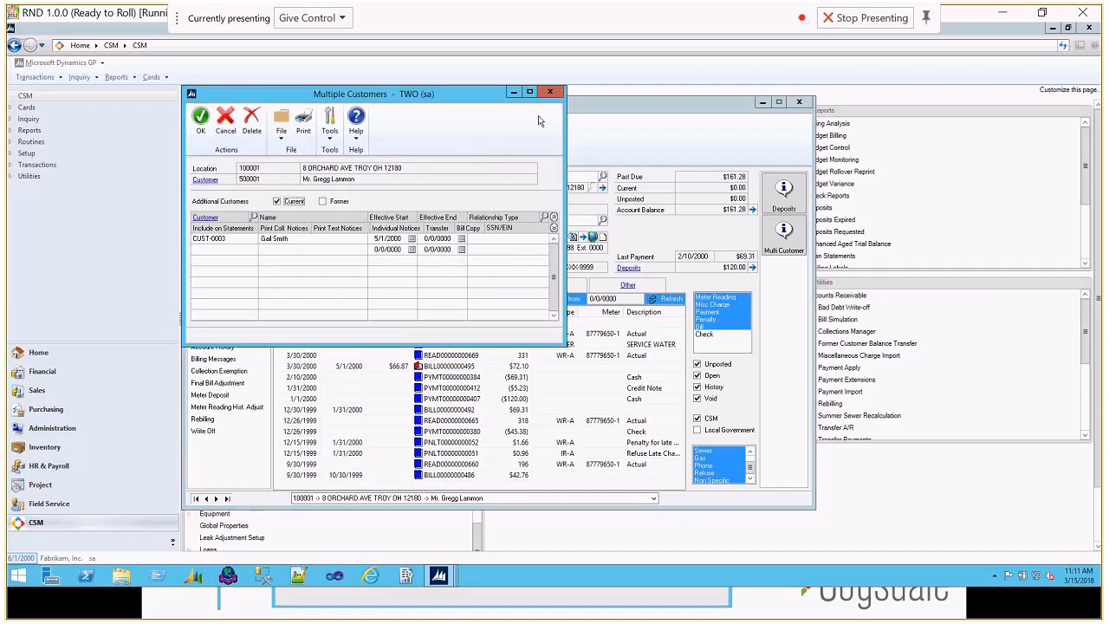
left_click(553, 93)
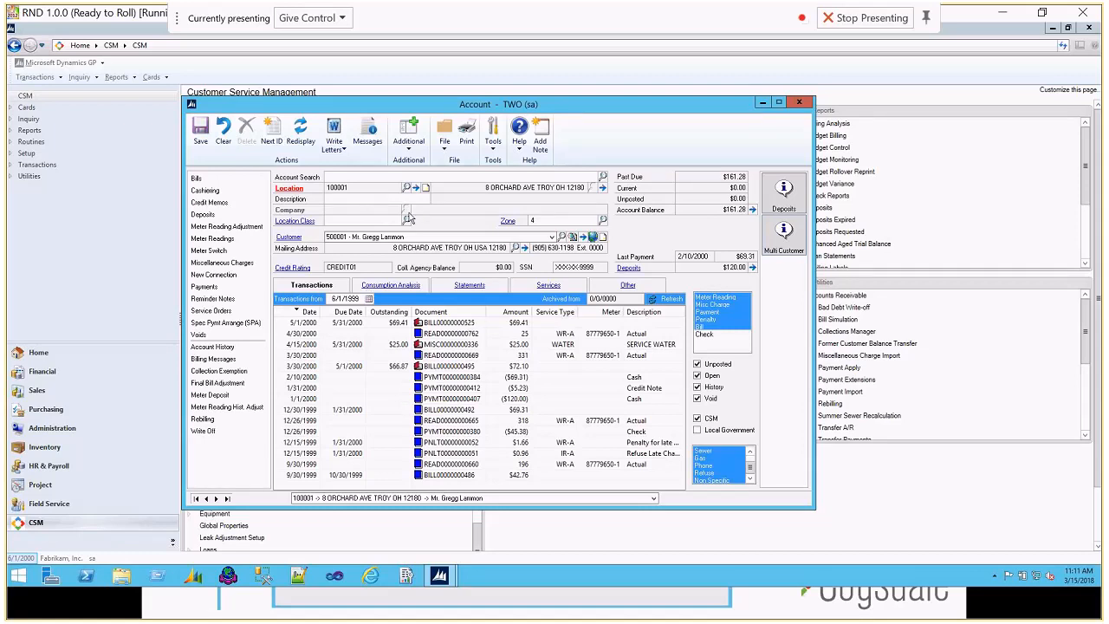
Step: Add the Meter Tampering message to the account and roll it down to all secondary customers at the location
left_click(368, 132)
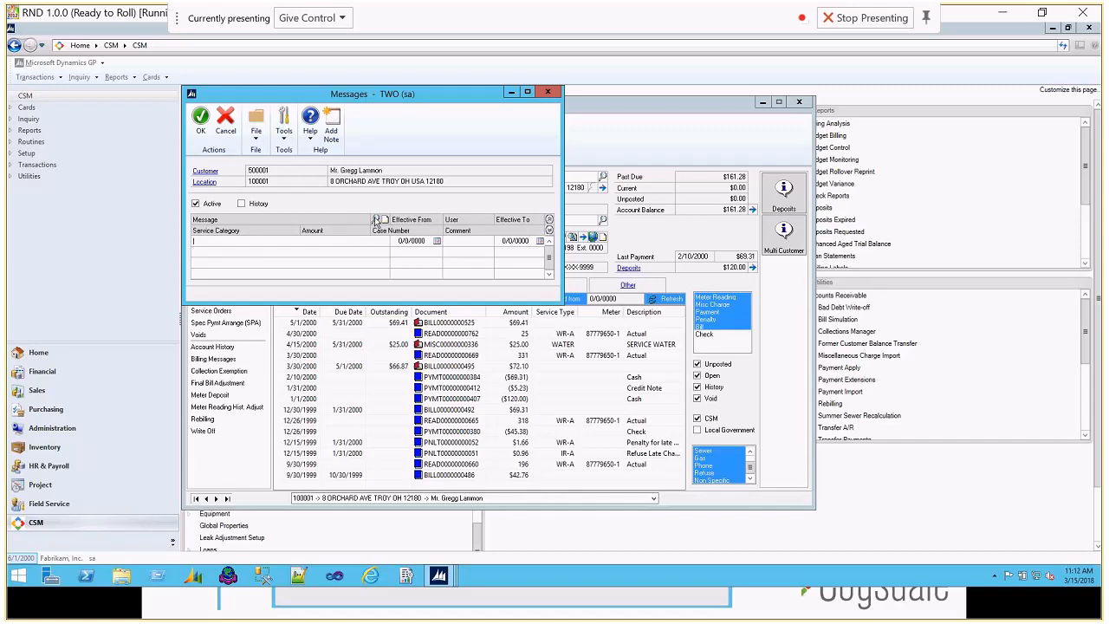
left_click(375, 220)
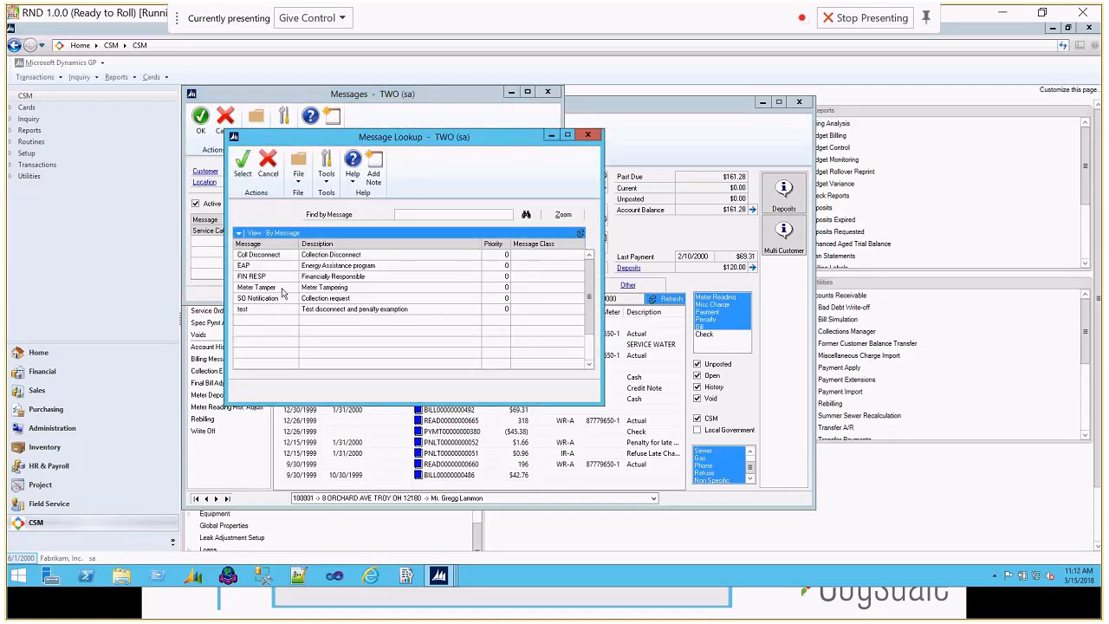
double_click(282, 289)
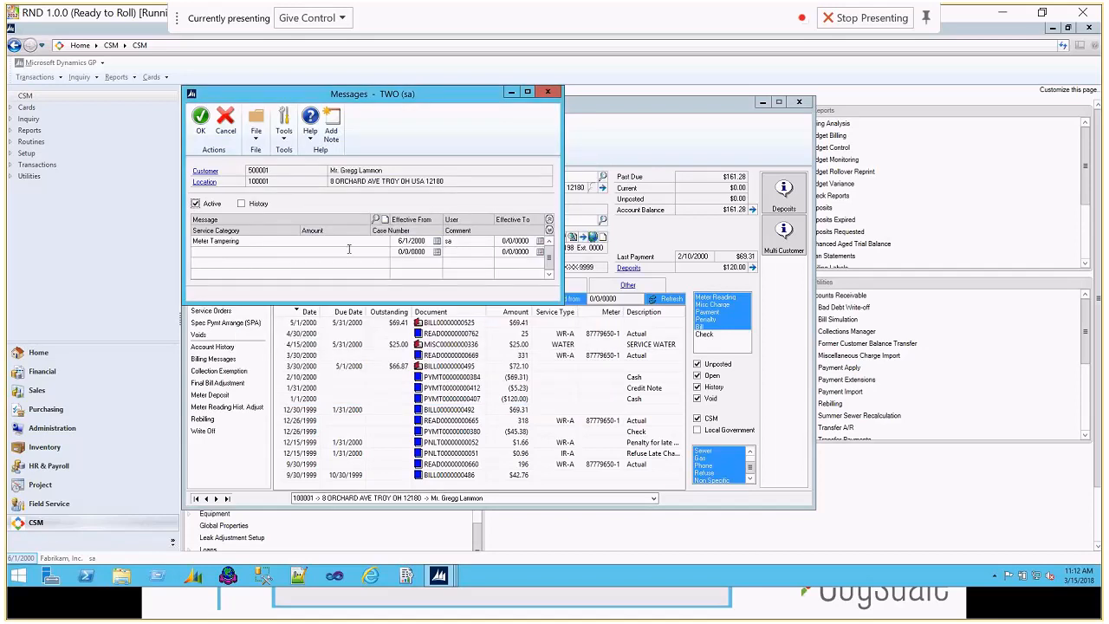
left_click(201, 120)
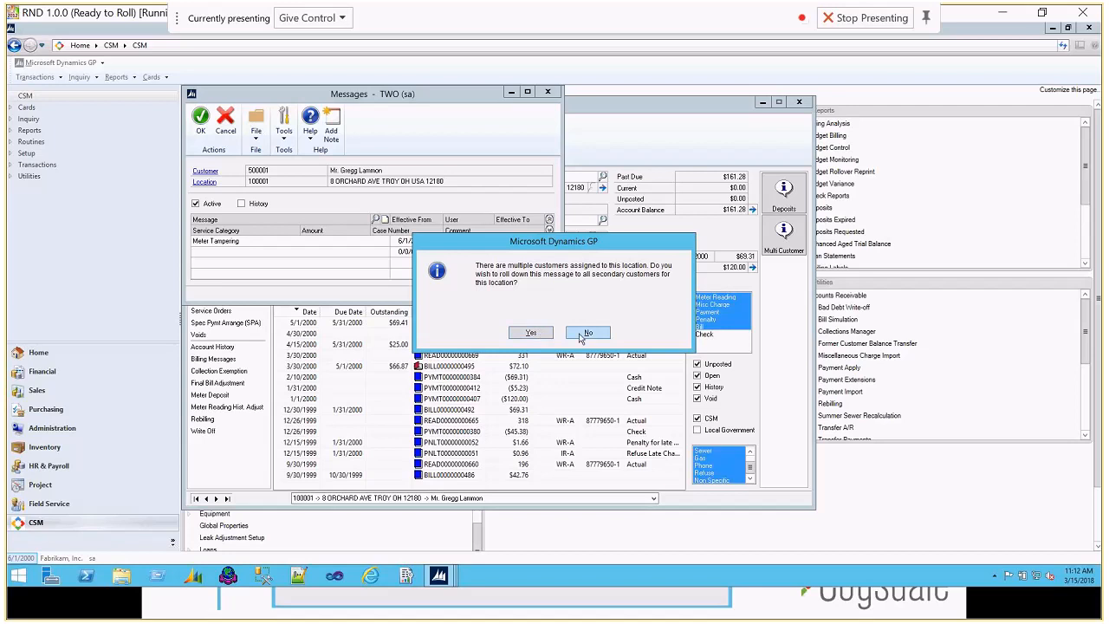
left_click(530, 335)
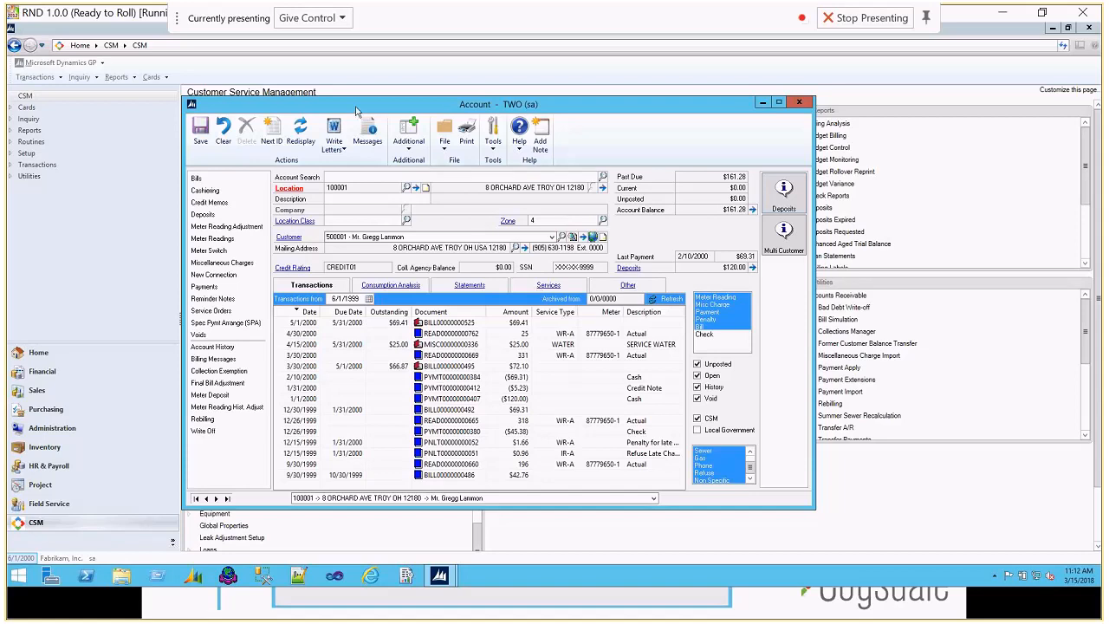
Step: Check the account's additional customers again and open the primary customer's record to view its messages
left_click_drag(359, 110, 364, 108)
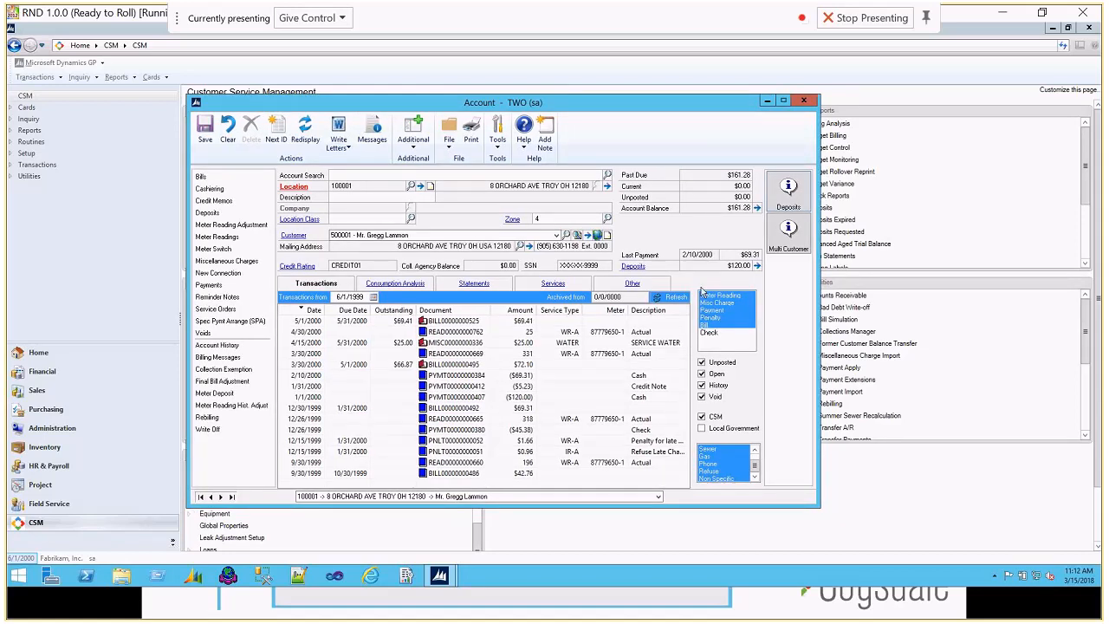
left_click(789, 230)
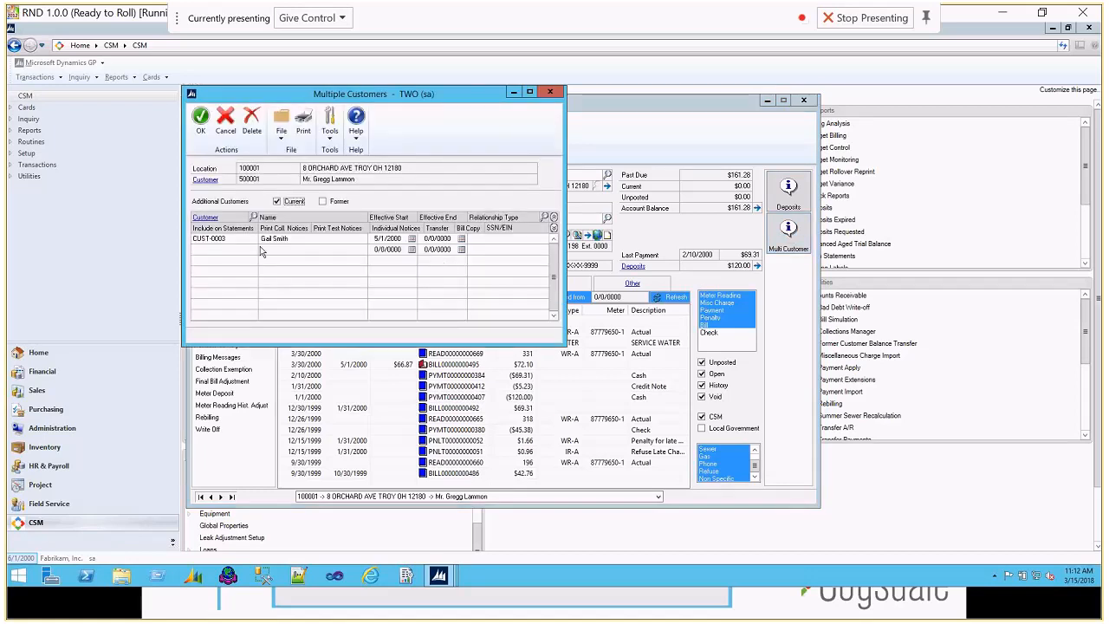
left_click(549, 92)
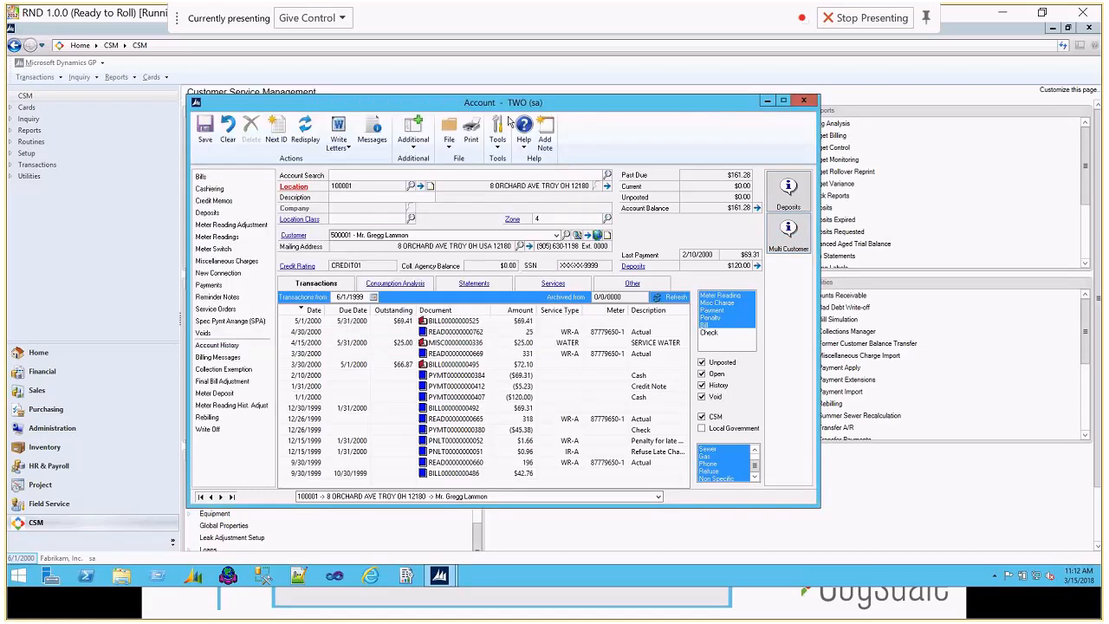
left_click(291, 237)
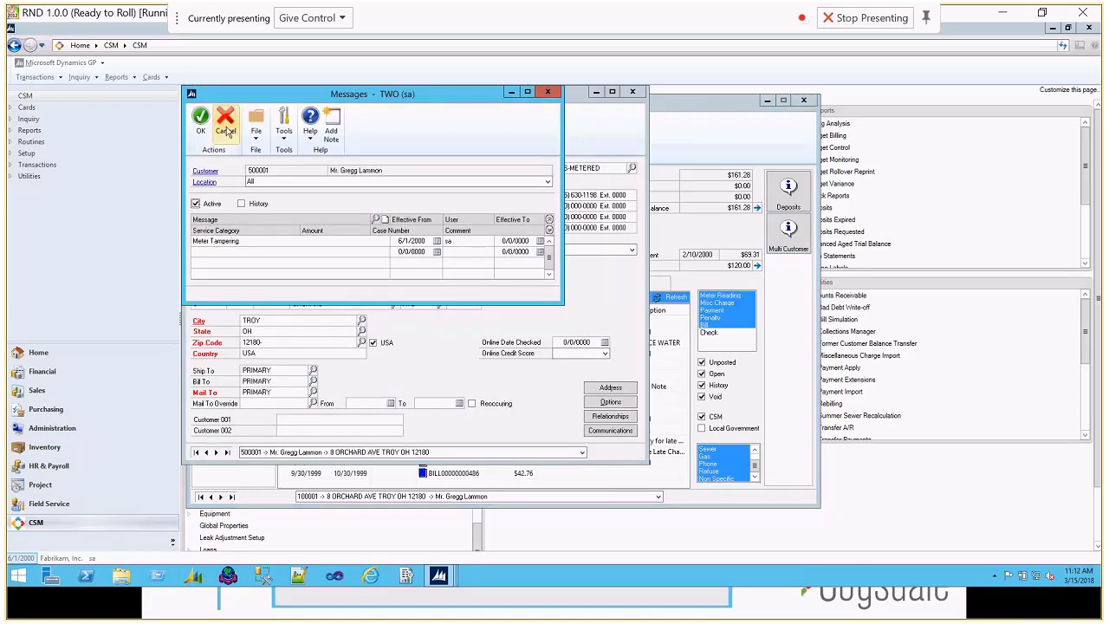
Step: Look up the secondary customer's record by customer ID, check its messages, and review the account's additional customers list again
left_click(263, 169)
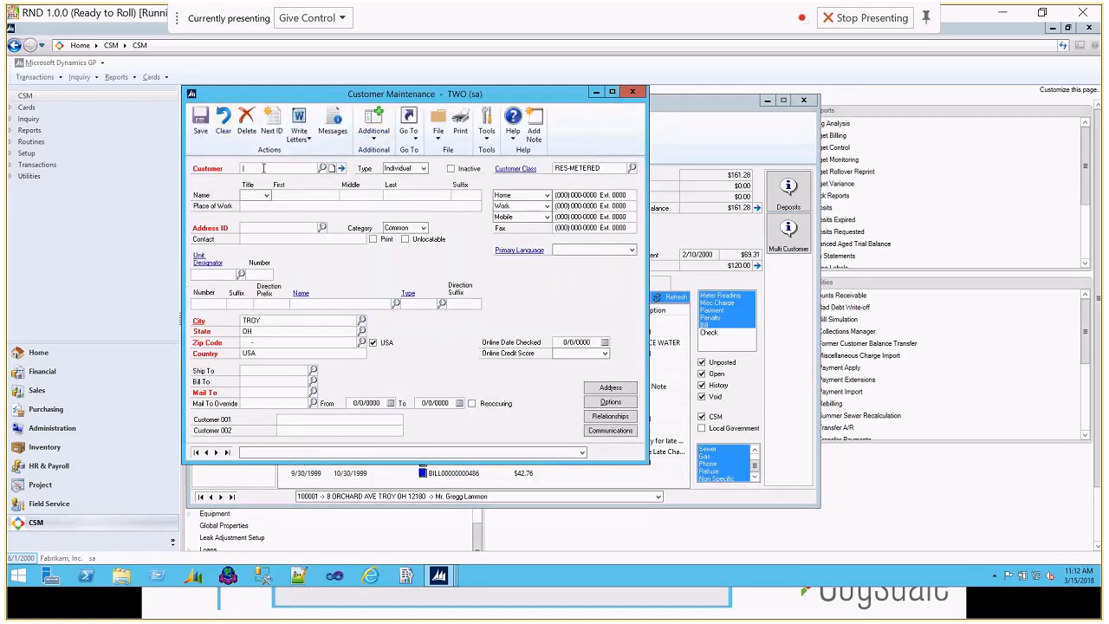
type("CUST")
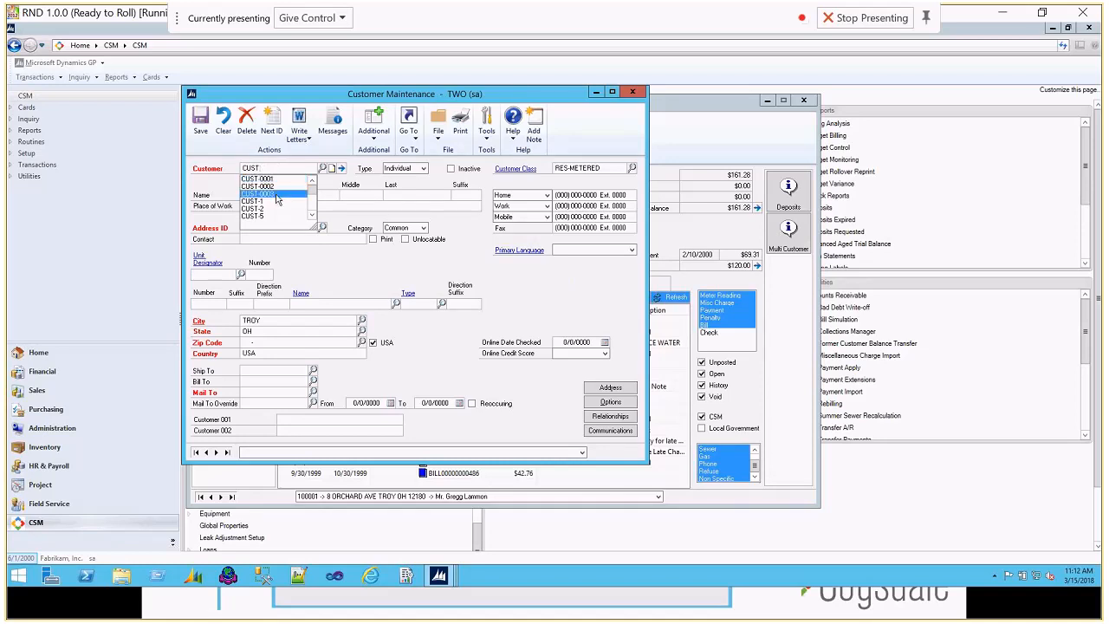
left_click(276, 196)
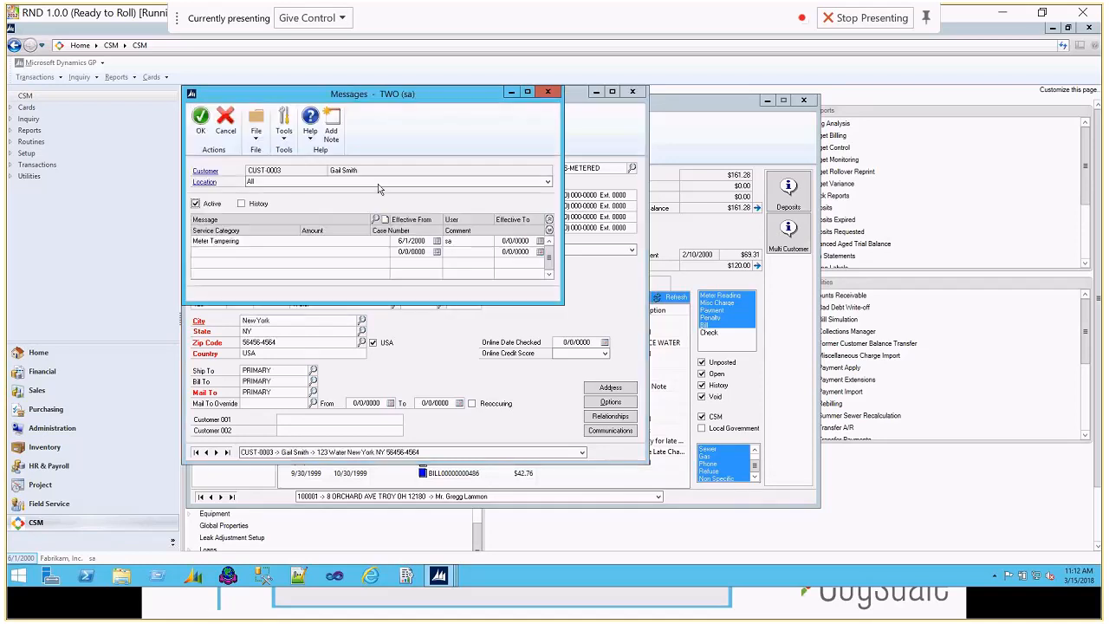
left_click(549, 92)
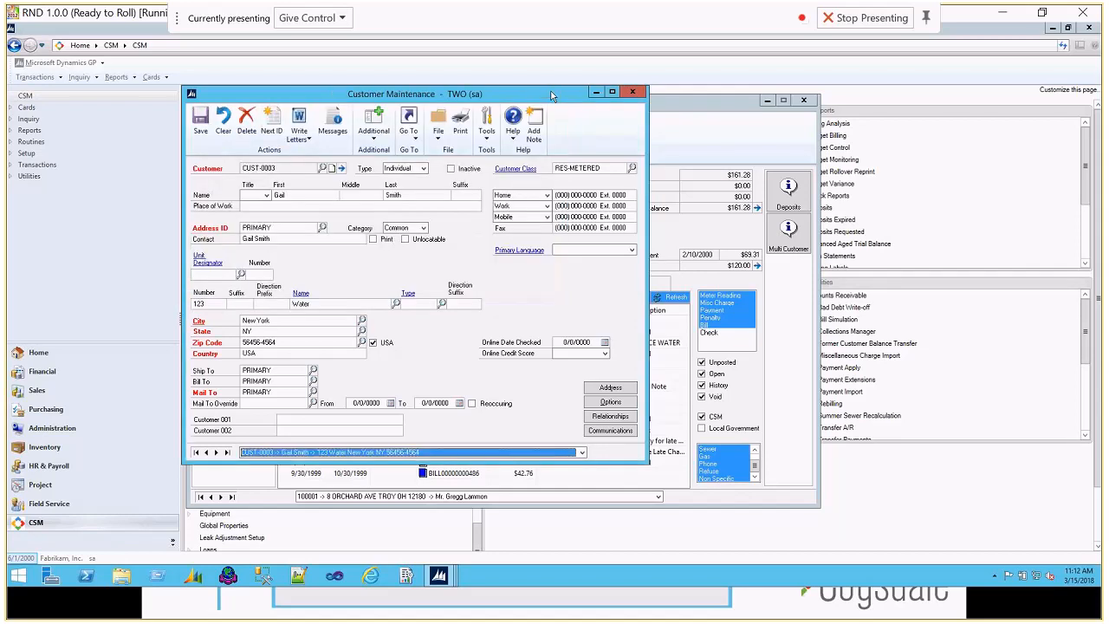
left_click(632, 92)
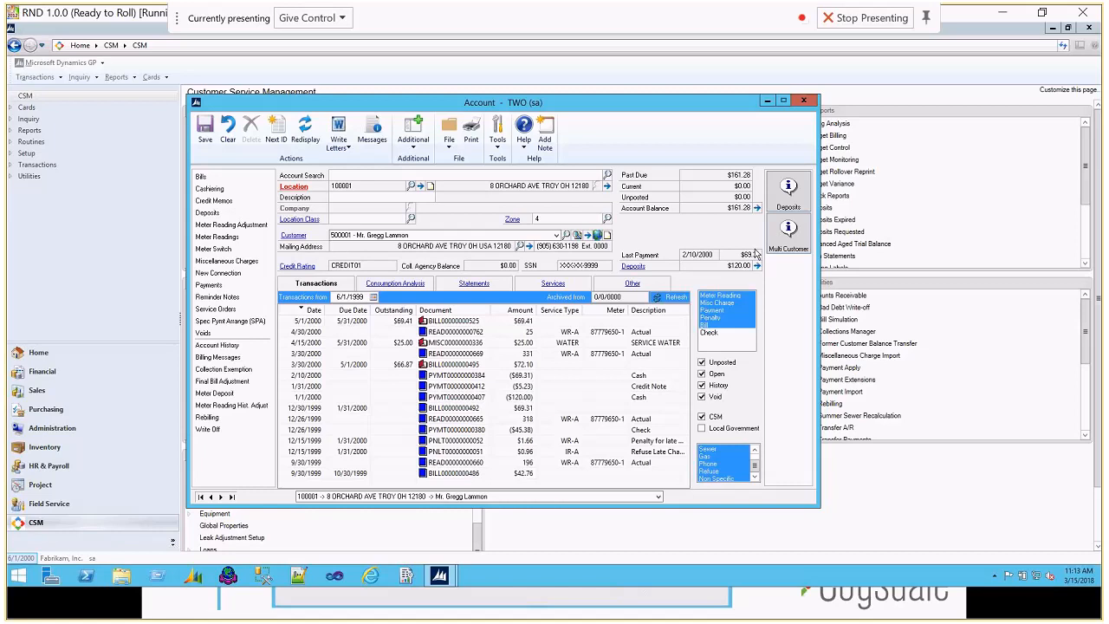
left_click(782, 235)
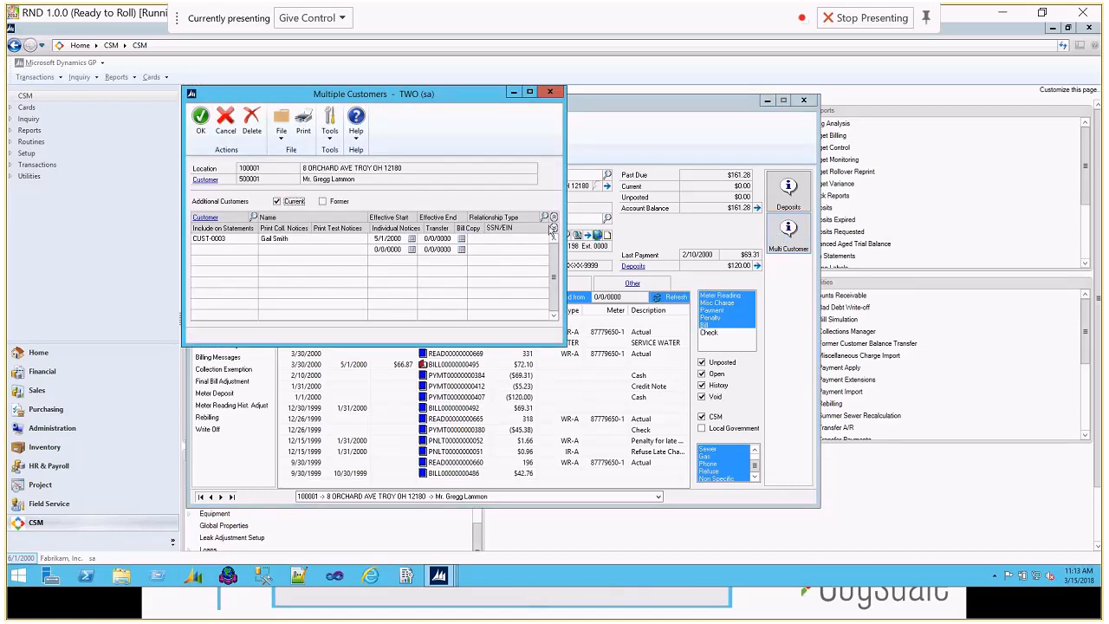
left_click(550, 93)
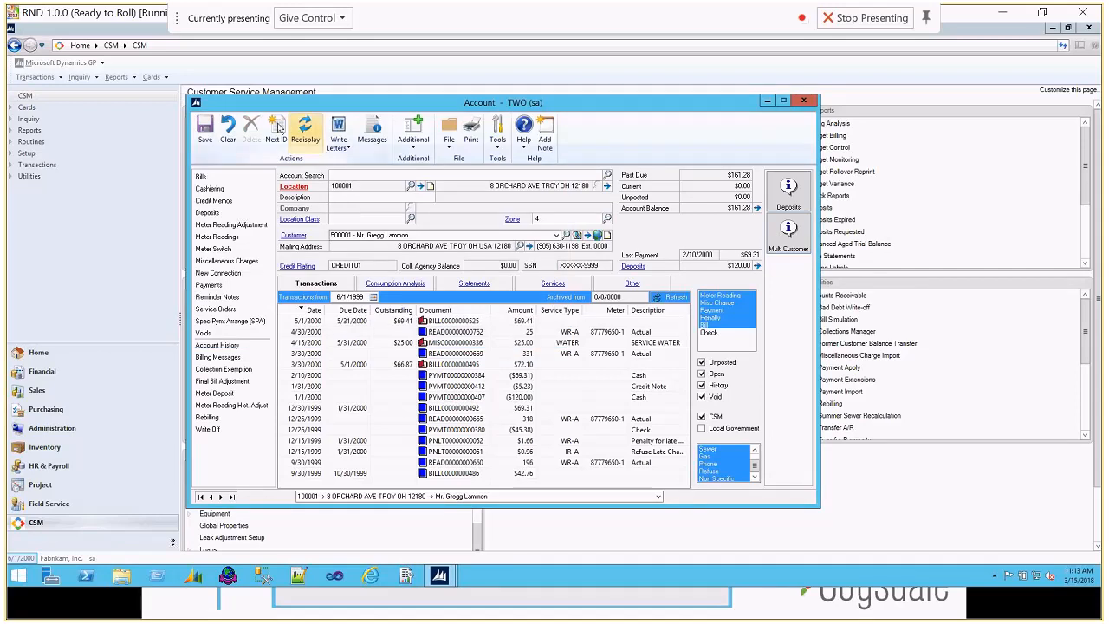
Step: Clear the account and search for it by the last four digits of the secondary customer's SSN
left_click(227, 130)
type("Gail")
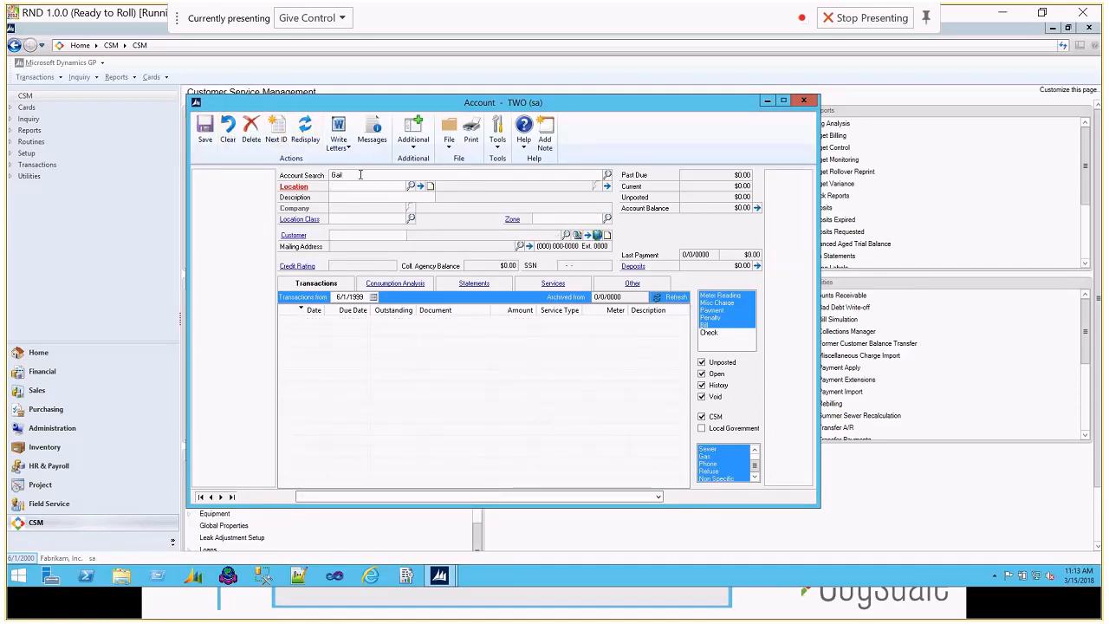
key("BackSpace")
key("BackSpace")
key("BackSpace")
key("BackSpace")
type("7878")
key("Tab")
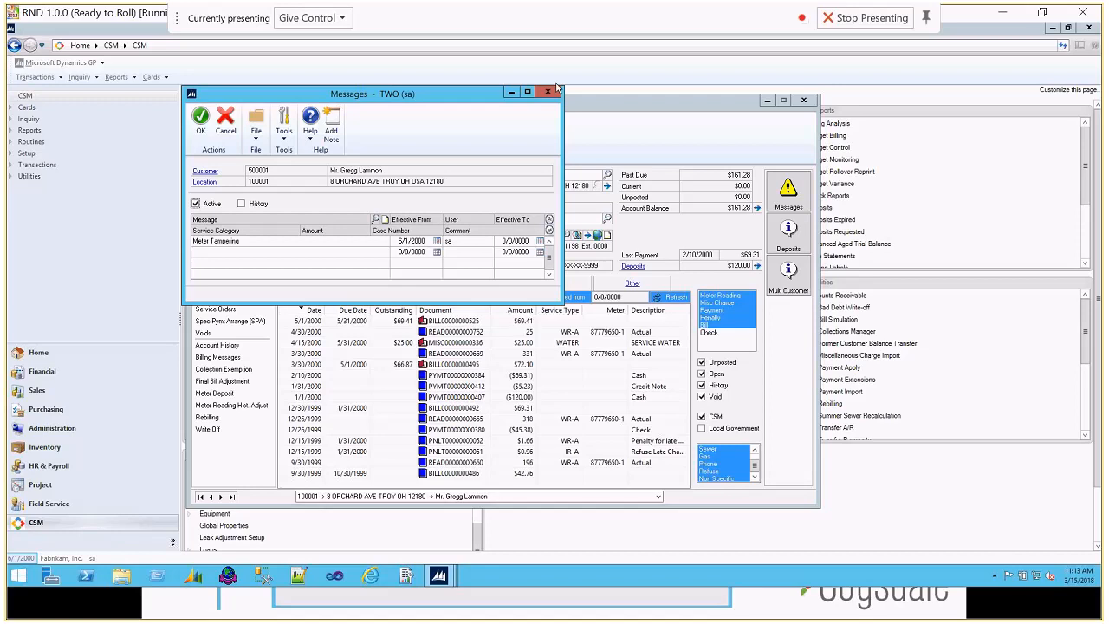
left_click(548, 91)
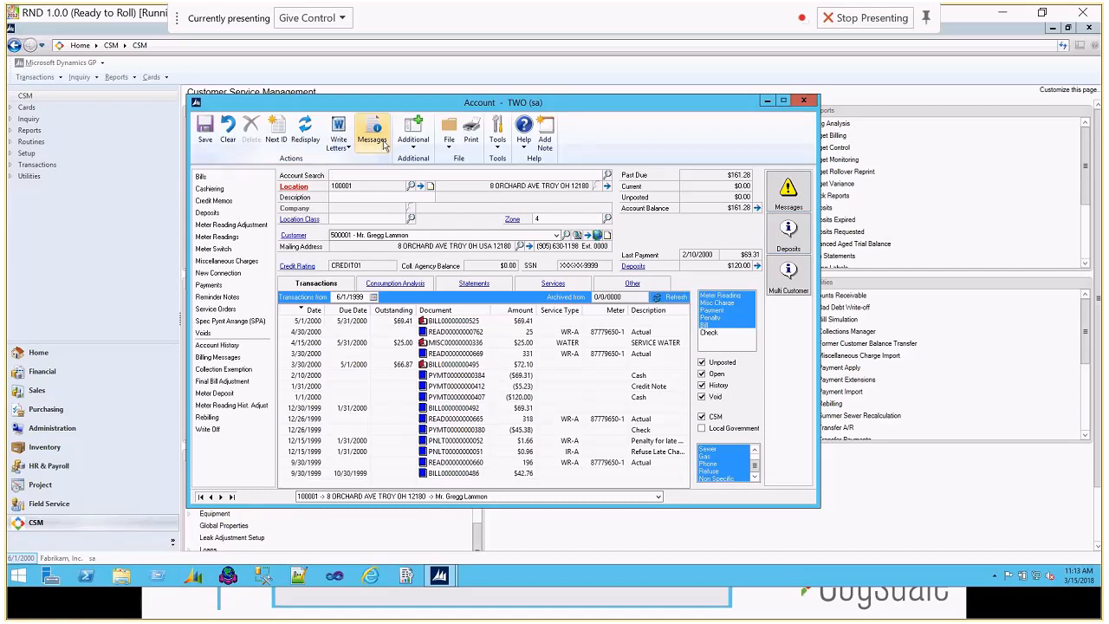
Step: Search the accounts by the secondary customer's first name and expand the results to examine the owner and resident details
left_click(227, 130)
type("Gal")
type("l")
key("Tab")
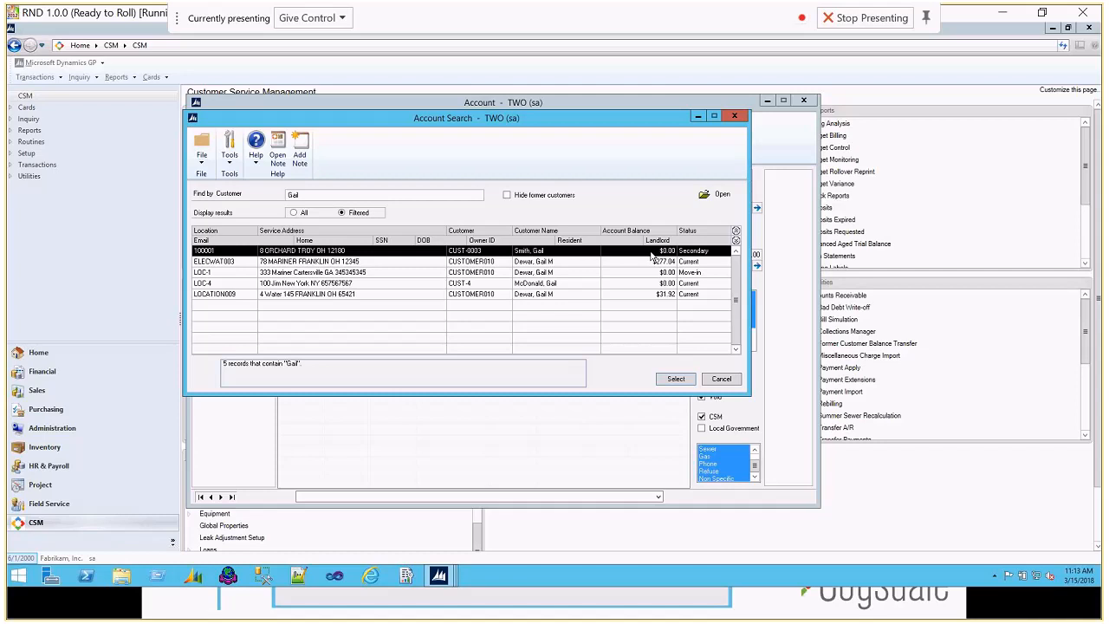
left_click(736, 240)
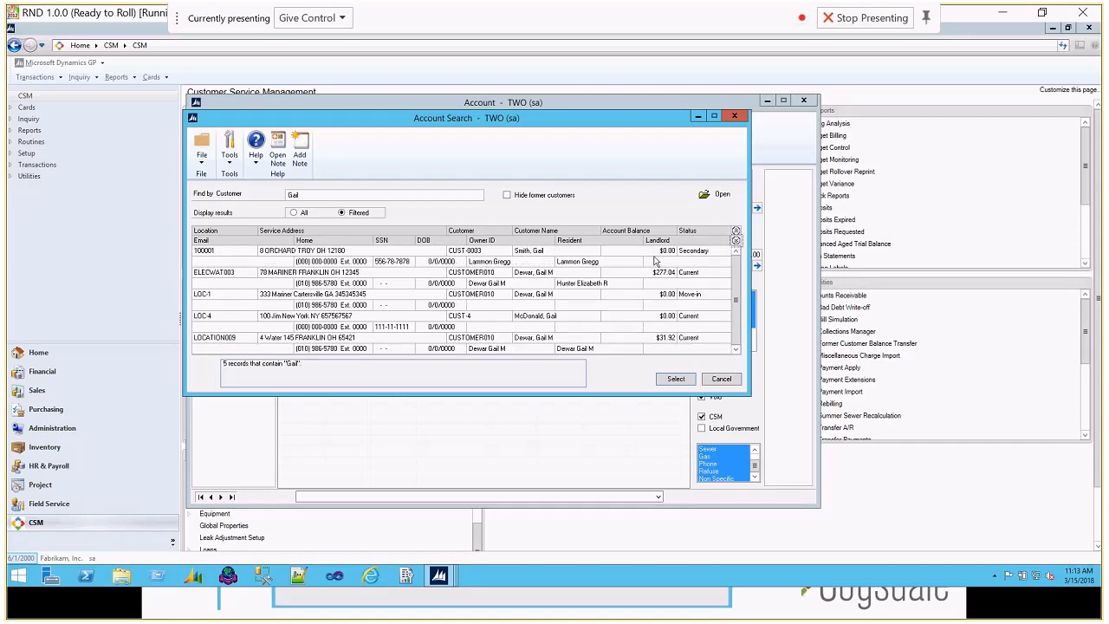
left_click(776, 145)
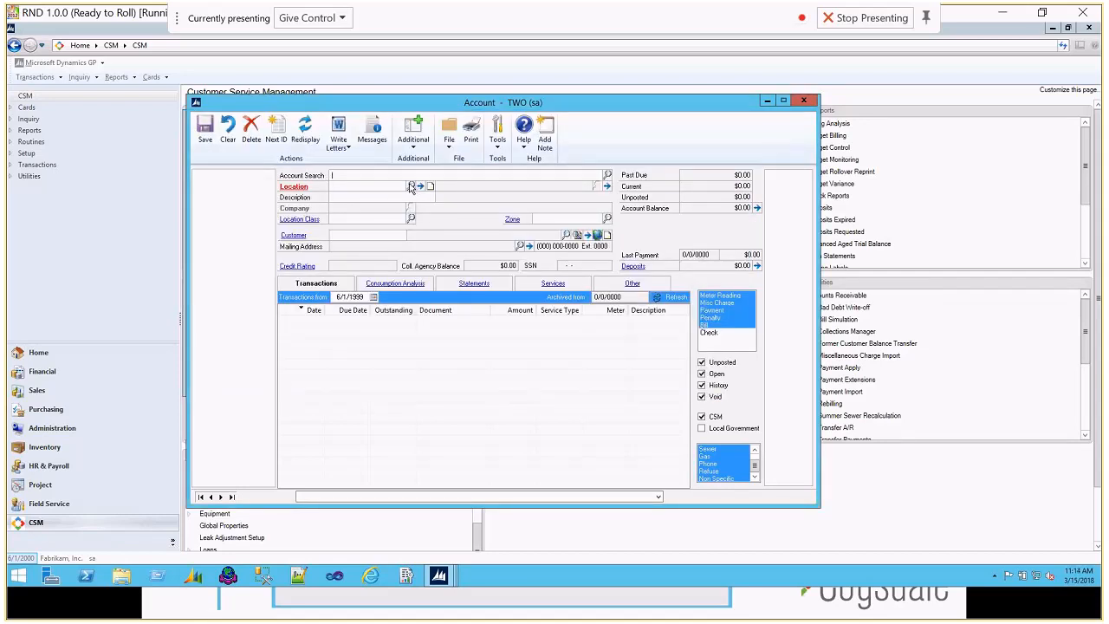
left_click(412, 187)
left_click(722, 184)
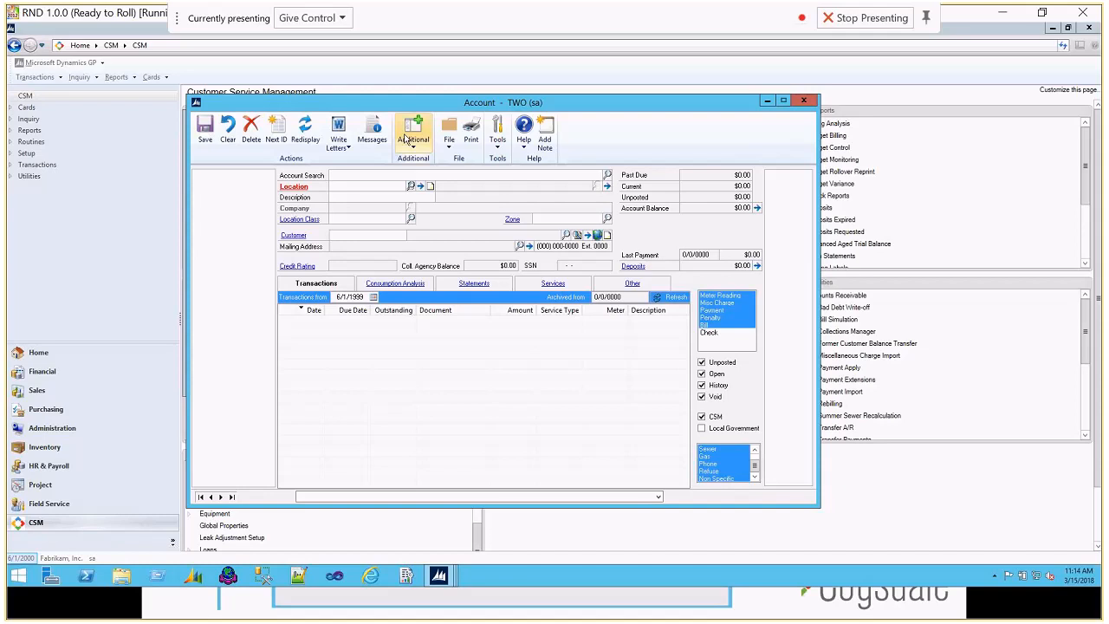
left_click(341, 175)
type("Ga")
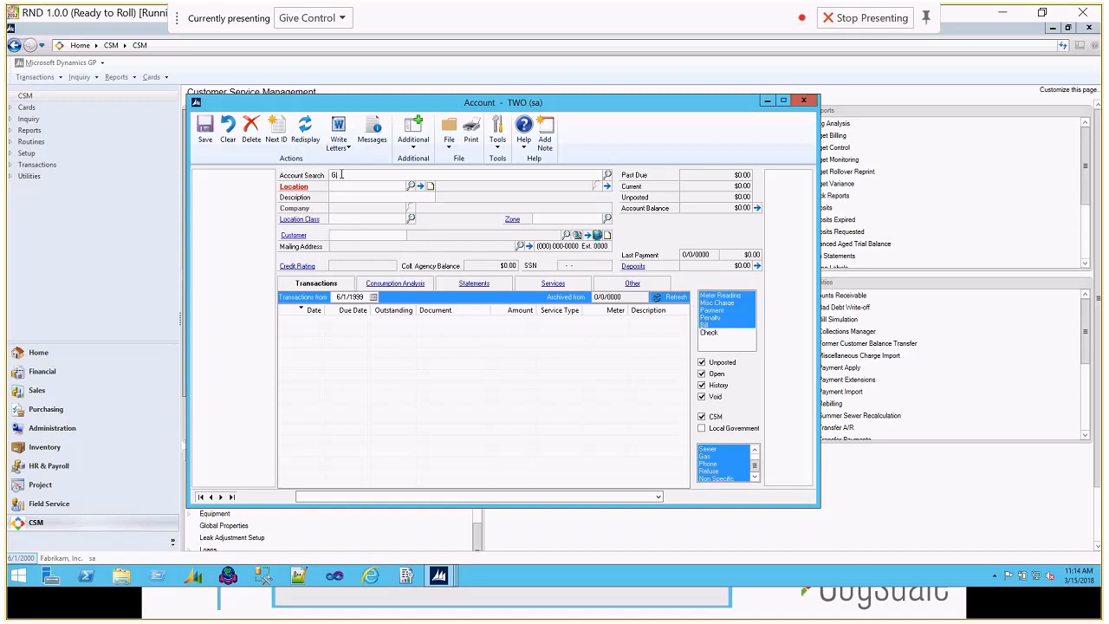
type("il")
key("Tab")
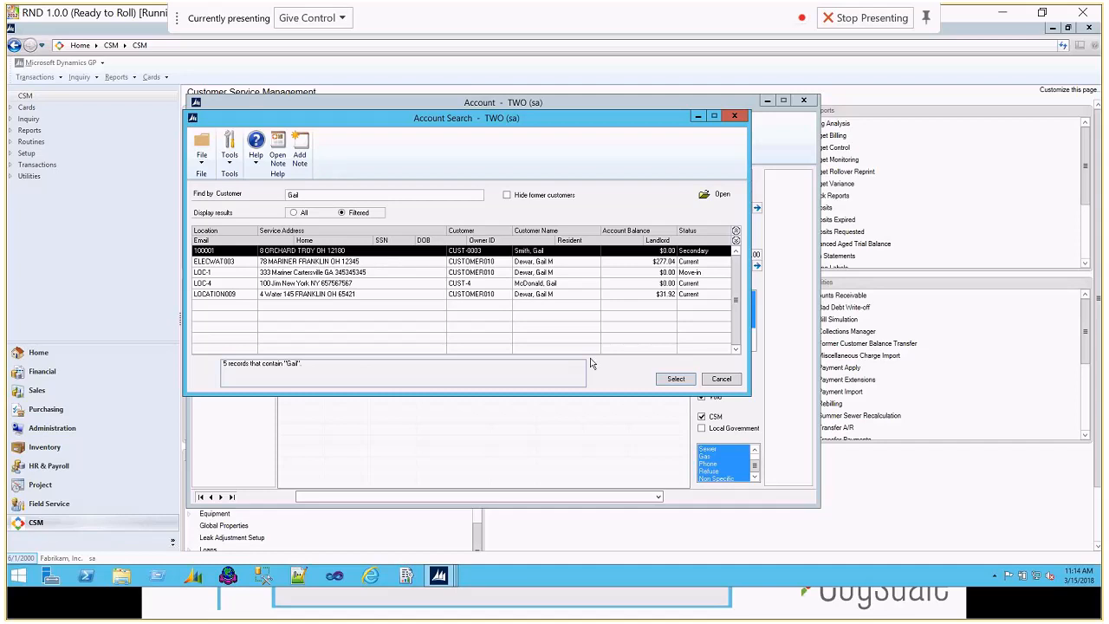
left_click(676, 379)
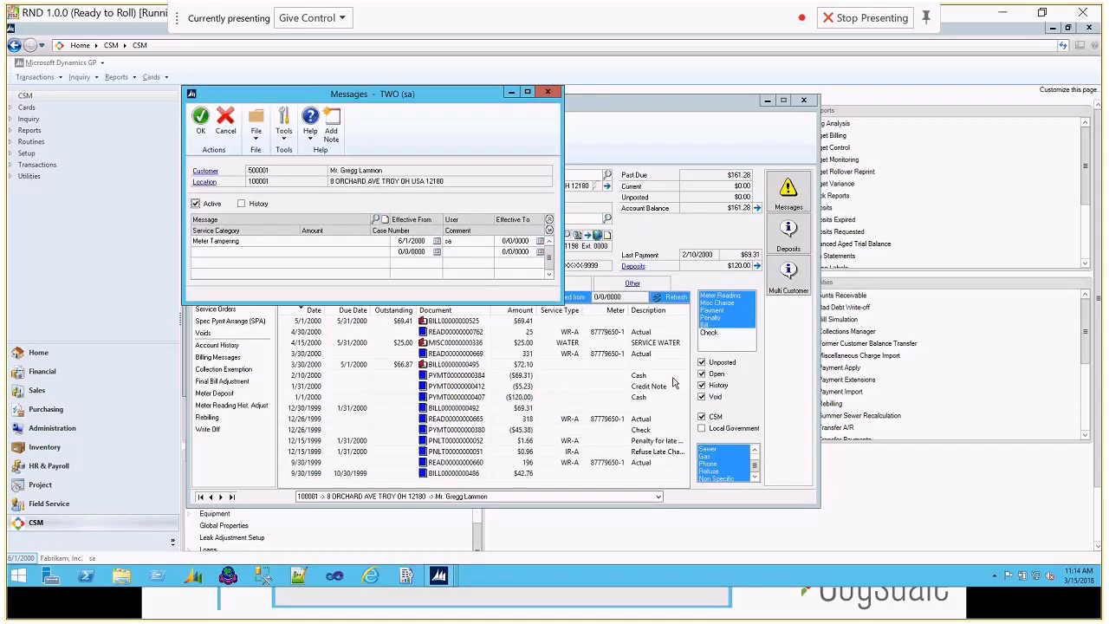
left_click(548, 93)
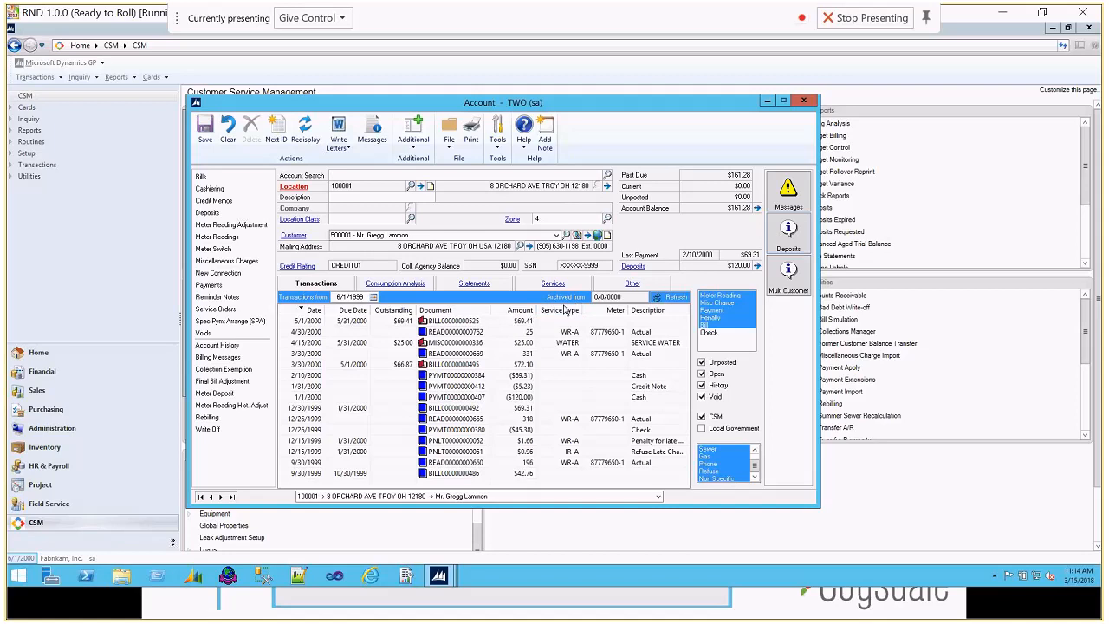
Step: Open the account's multiple customers list and expand the rows to review the statement, notice, transfer and bill copy options
left_click(792, 283)
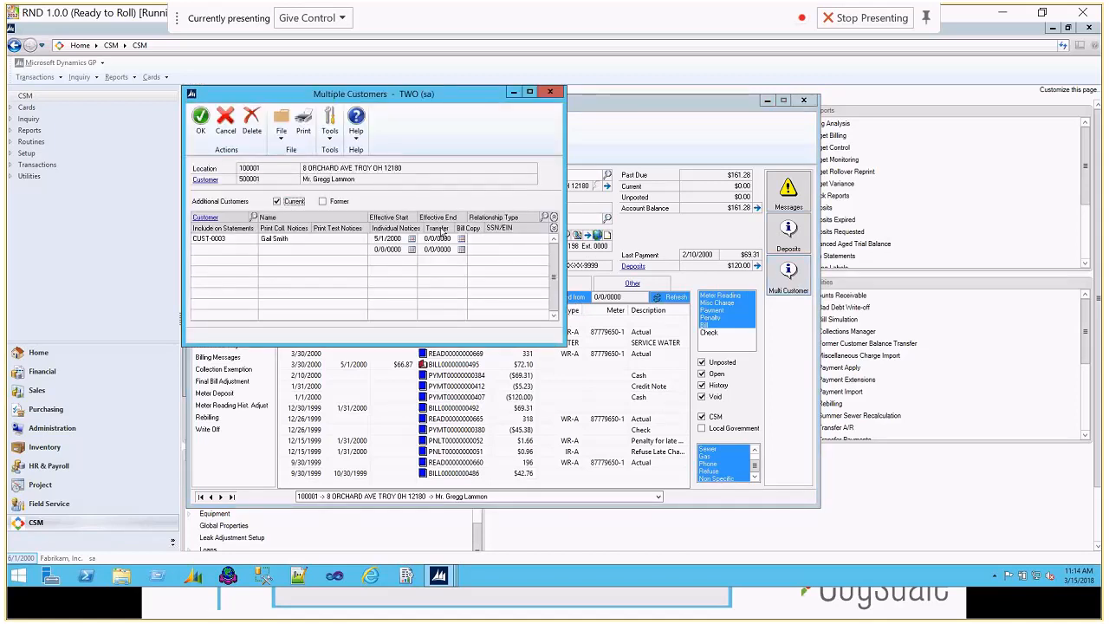
left_click(555, 229)
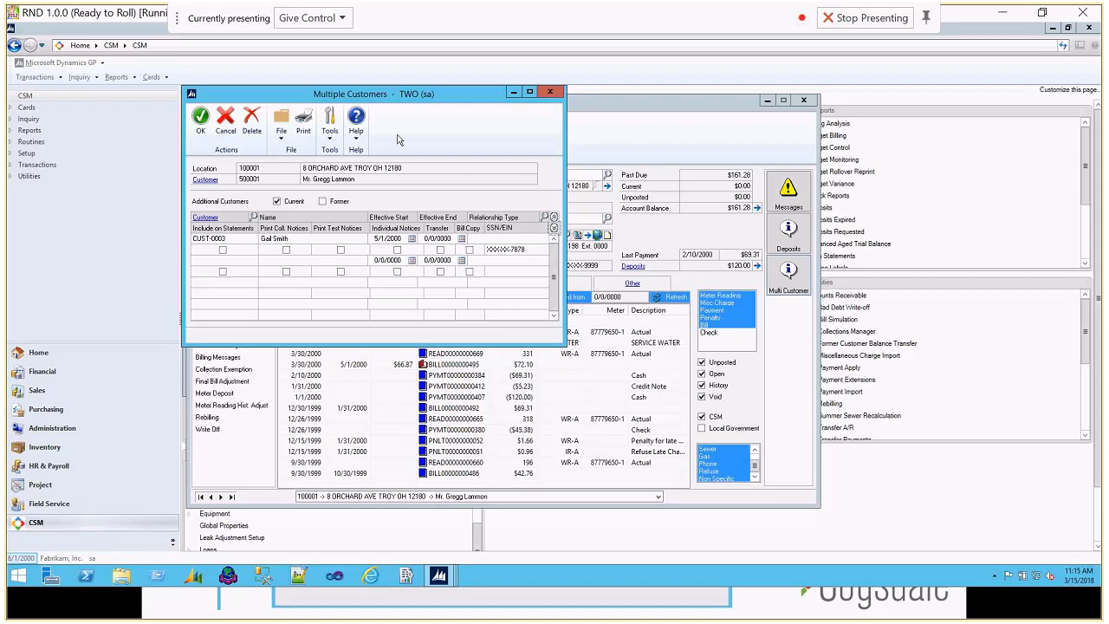
left_click(553, 94)
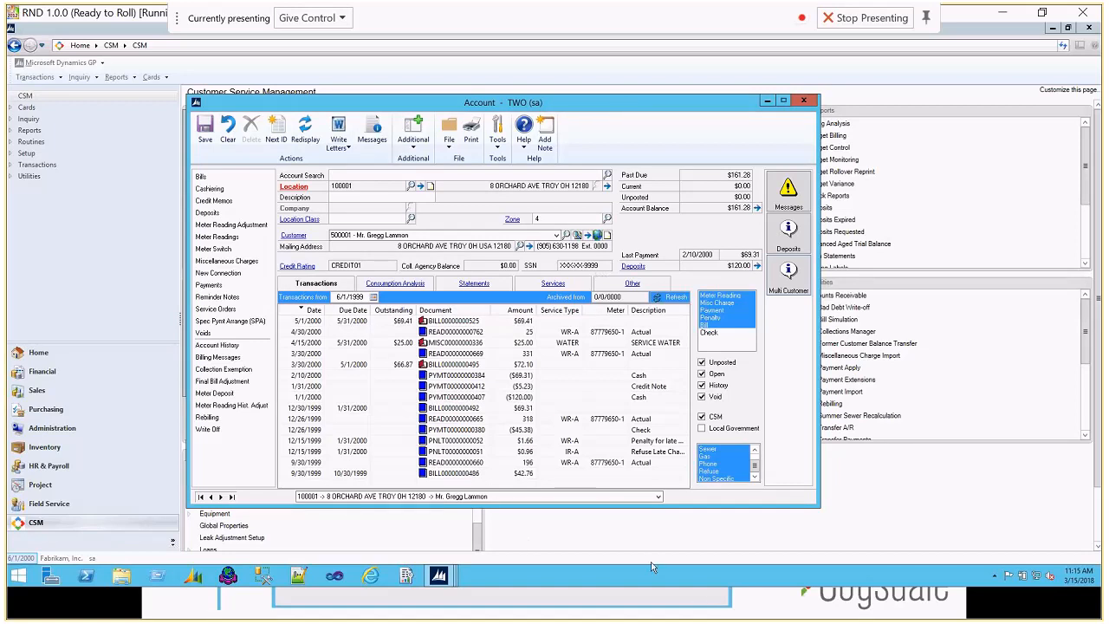
Step: Switch back to the slide presentation and advance to the Change Route ID at Connection Level slide
left_click(669, 612)
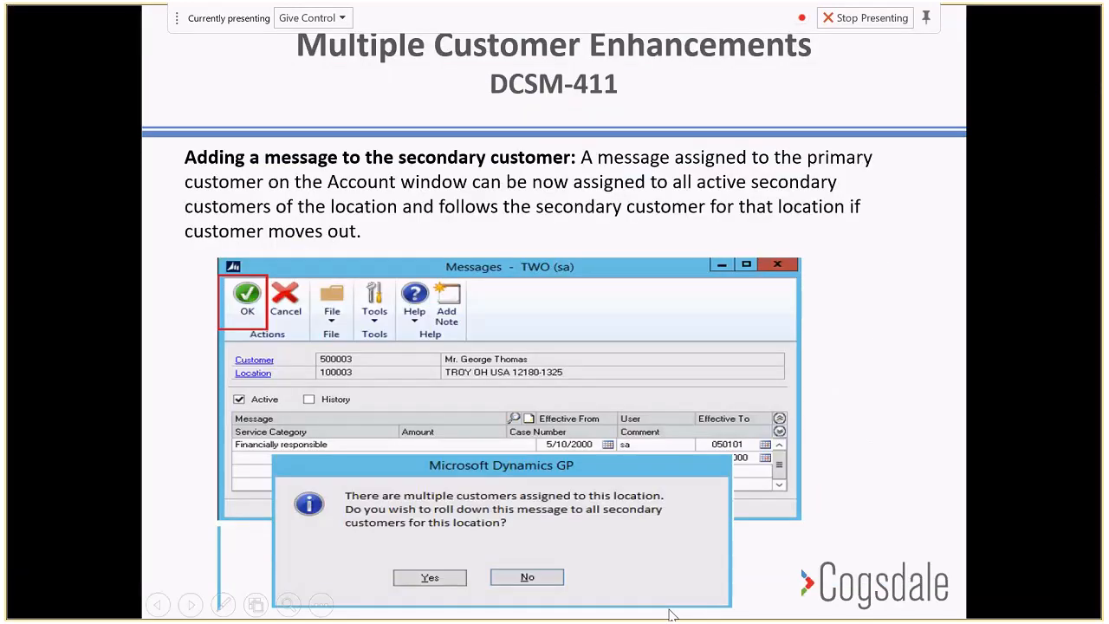
key("Right")
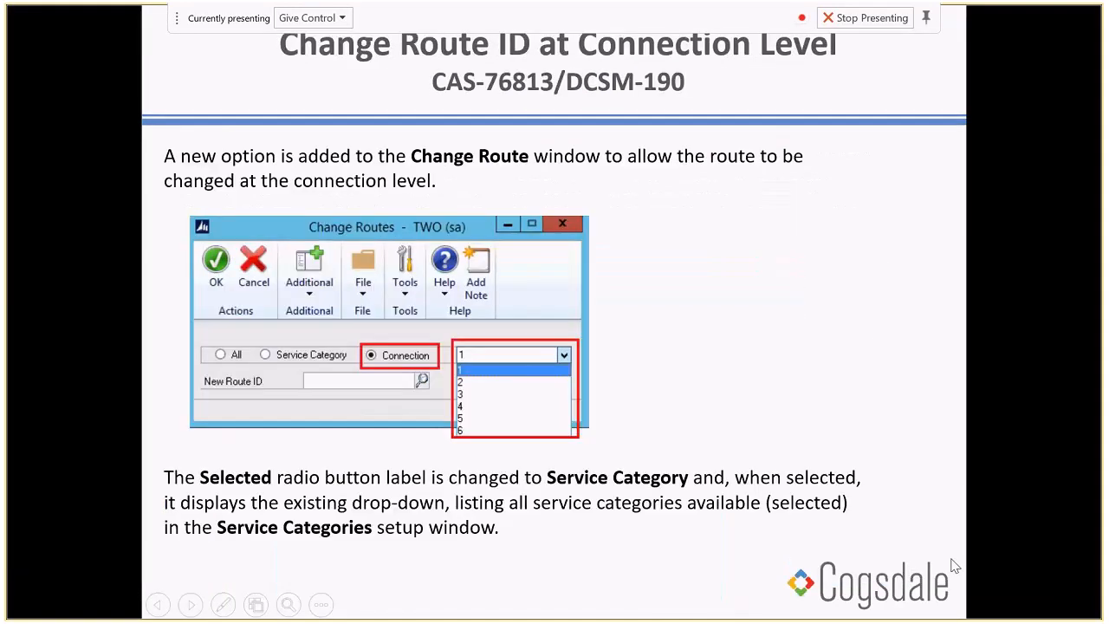
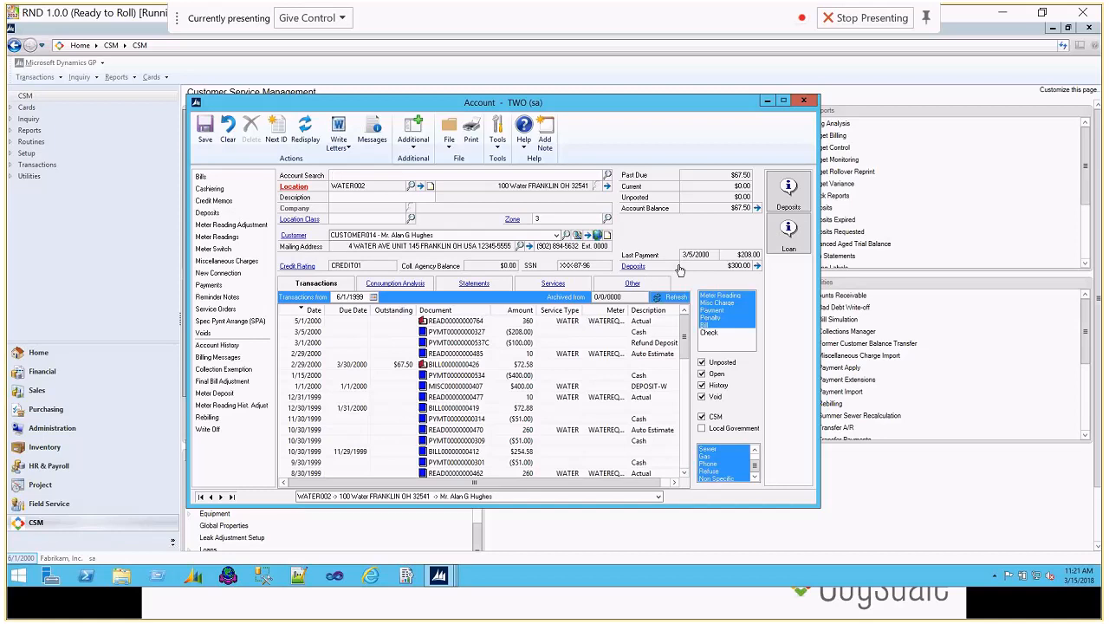
Step: Open the deposit request behind the WATER002 account's deposit charge, examine its expanded deposit activity, and return to the account
left_click(474, 383)
left_click(474, 377)
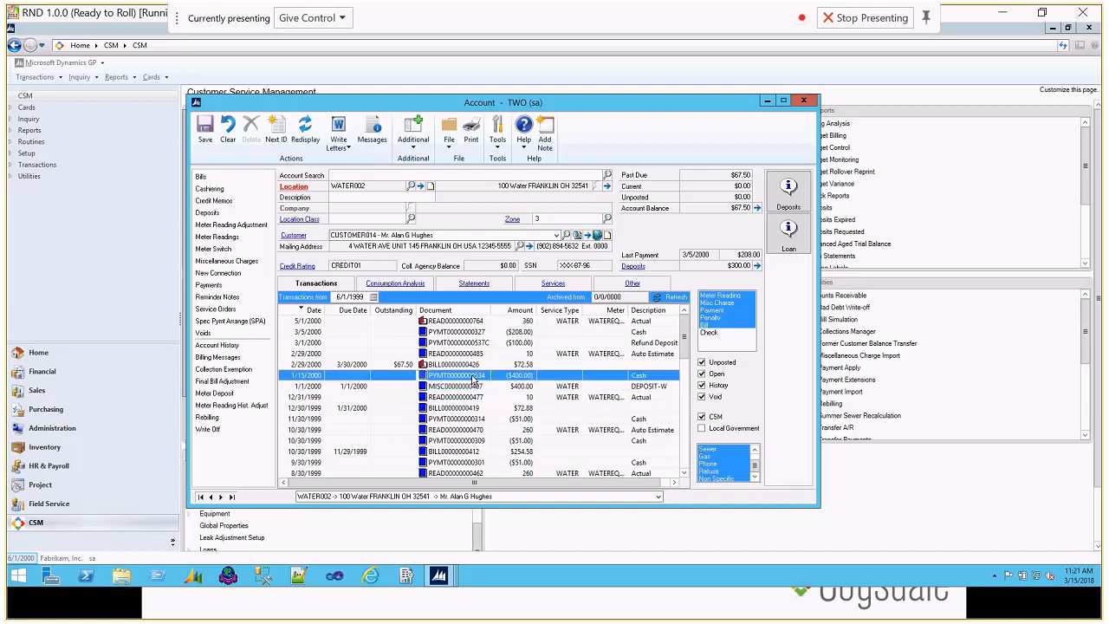
double_click(474, 385)
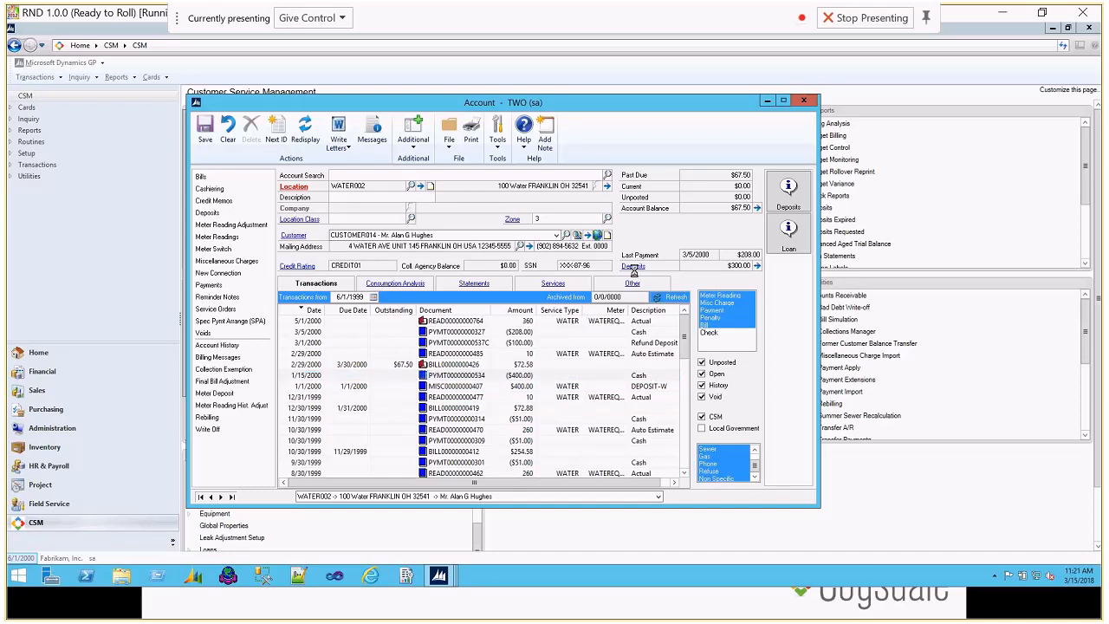
left_click(676, 329)
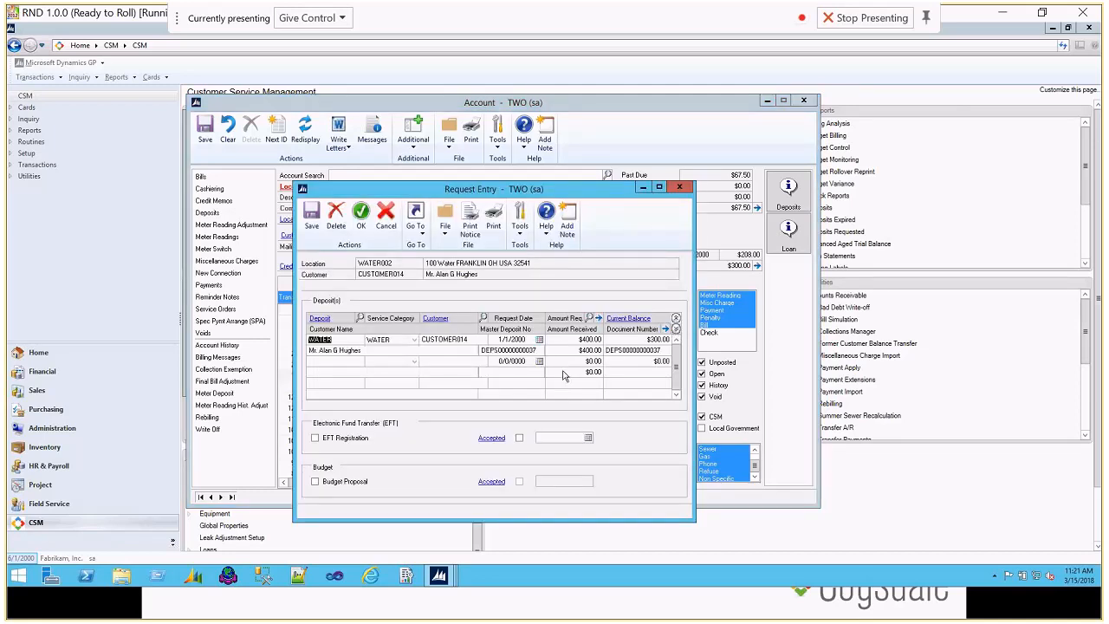
left_click(633, 319)
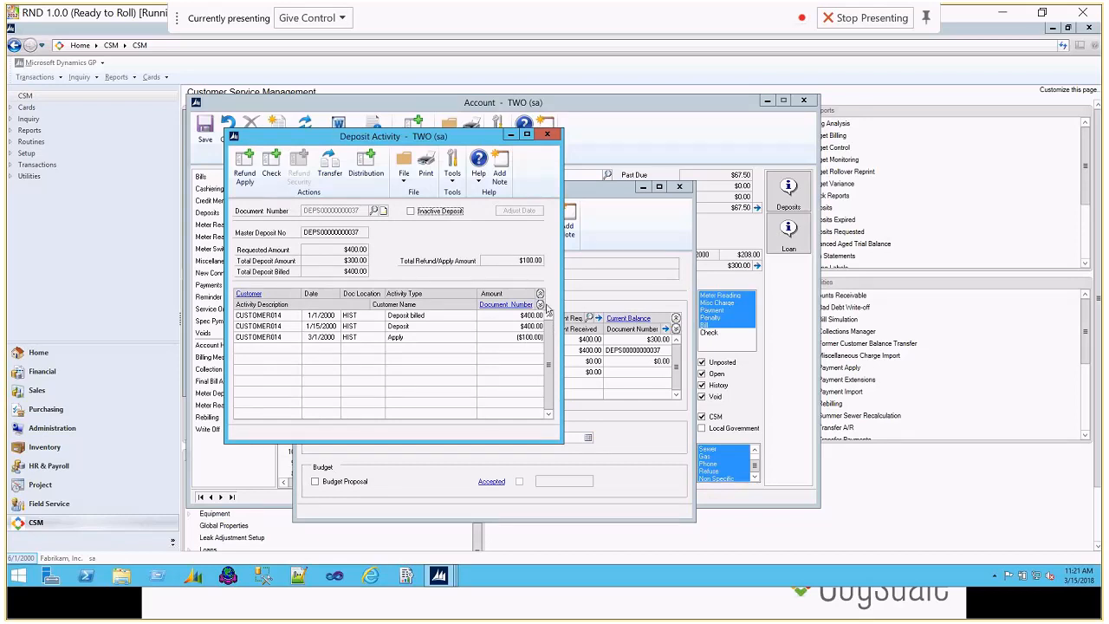
left_click(539, 305)
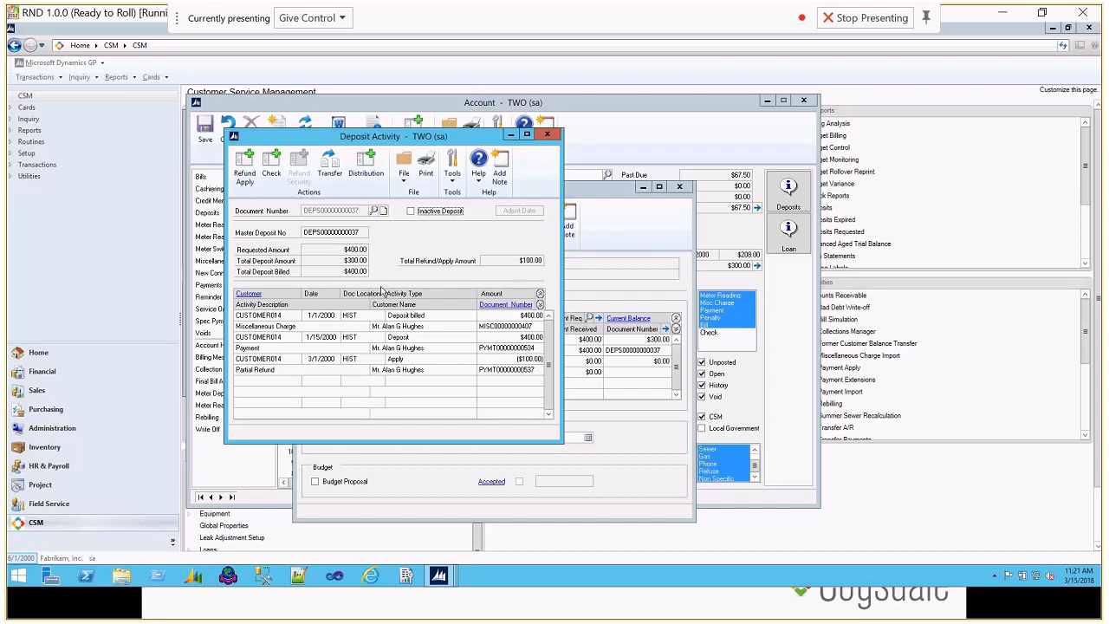
left_click(547, 134)
left_click(679, 186)
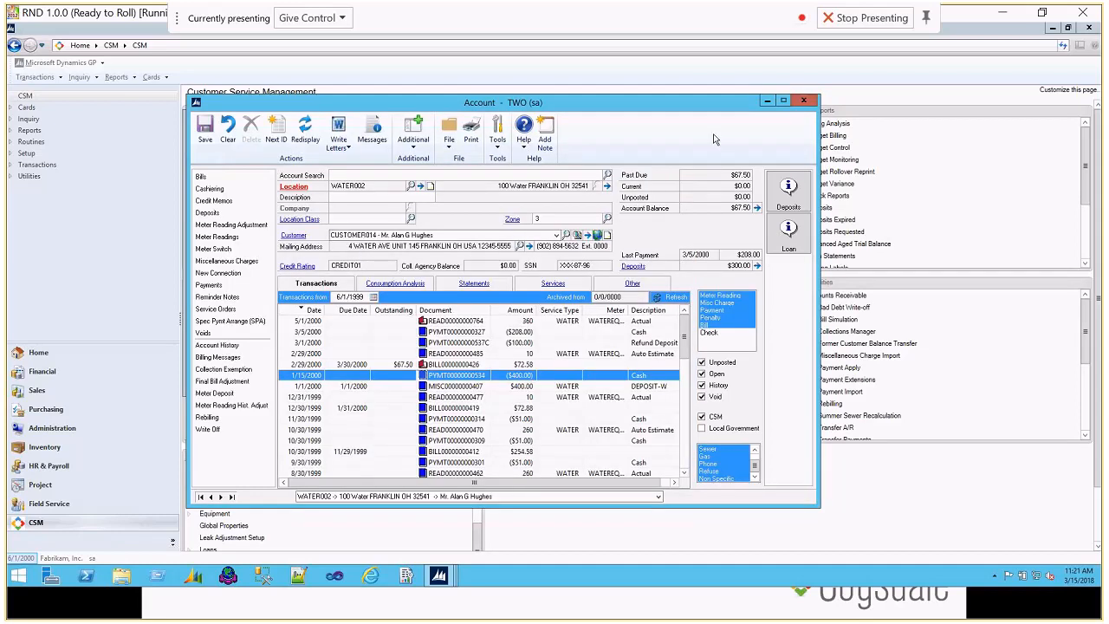
Step: Put the account window aside, open the Deposit Refund routine and set its batch to DEP REF-1
left_click(767, 103)
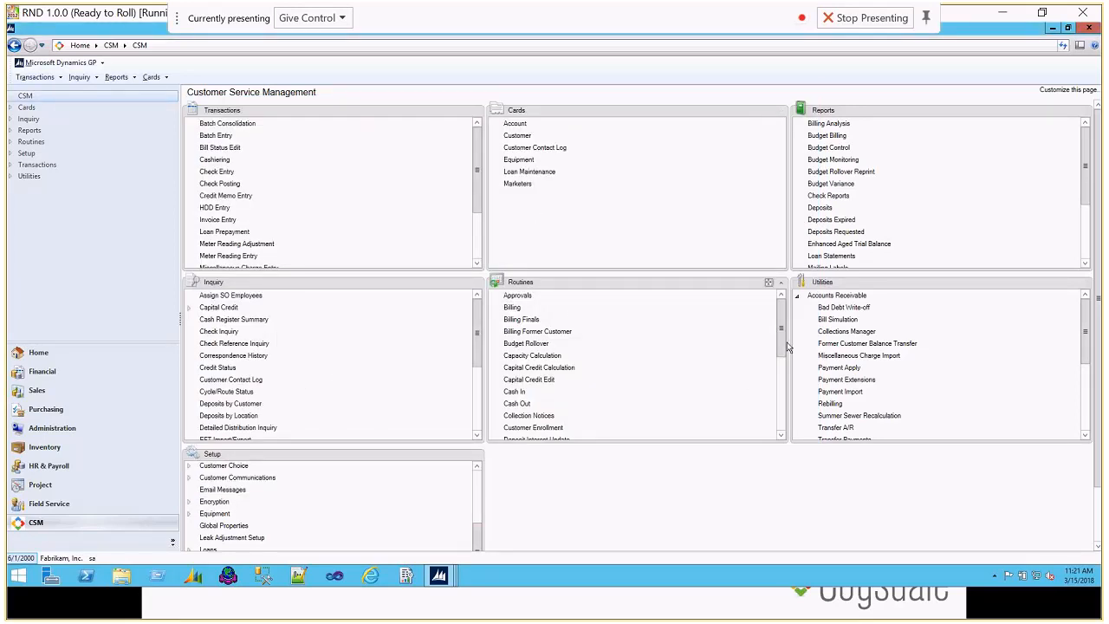
scroll(785, 346, "down", 2)
left_click(524, 396)
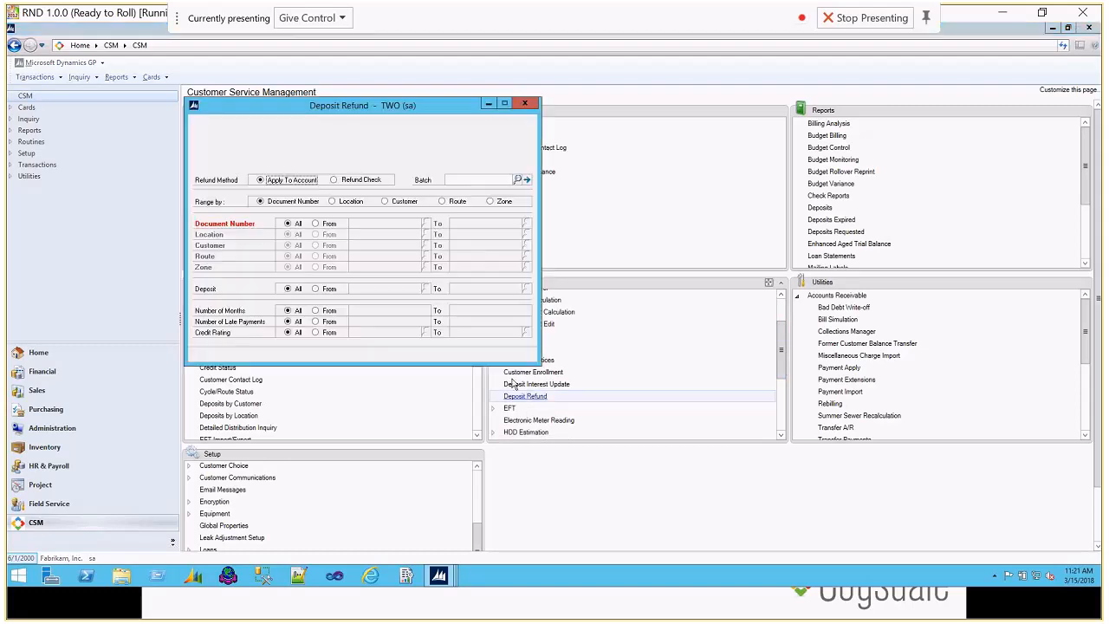
left_click(461, 181)
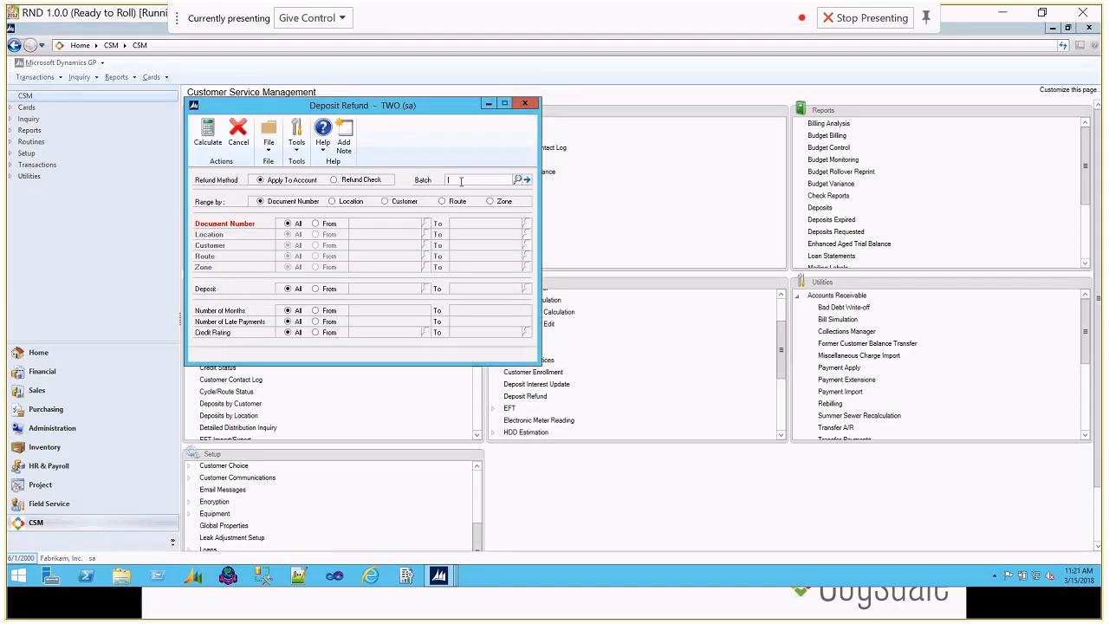
type("DEP")
type("OSITS")
key("Tab")
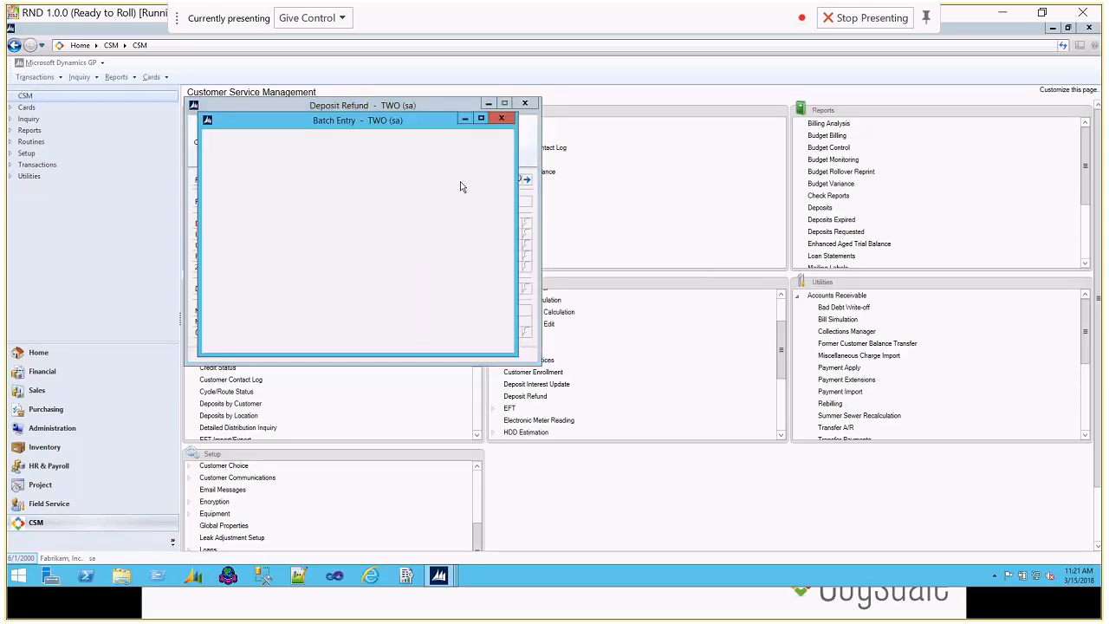
Step: Restrict the refund range by location from WATER002 to WATER002 and calculate the deposit refund
left_click(333, 202)
left_click(326, 235)
type("WATER002")
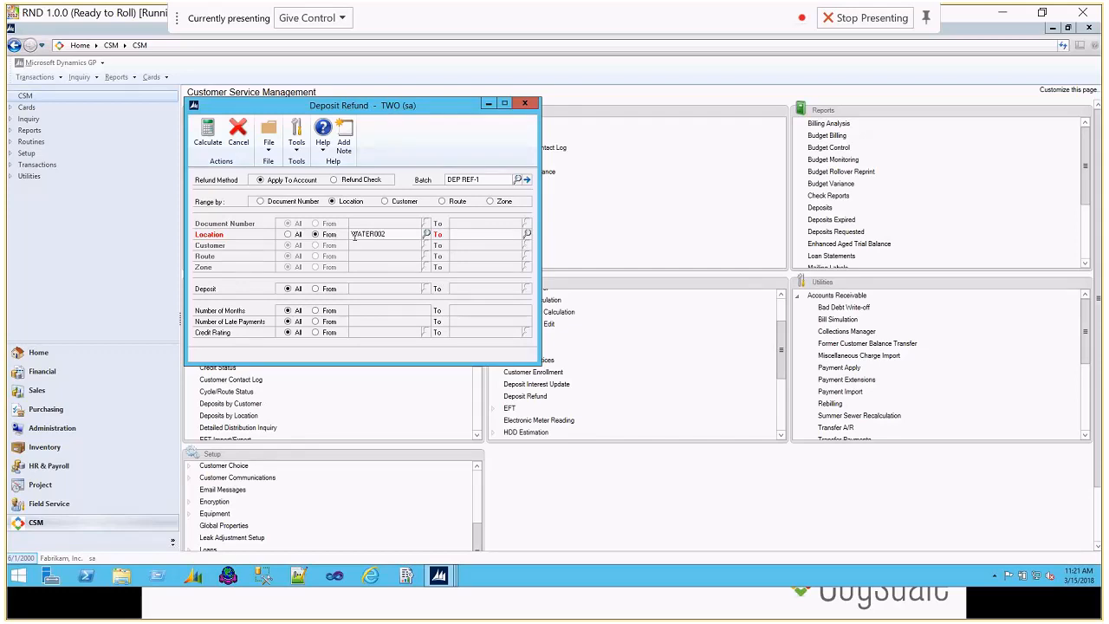
key("Tab")
type("WATER002")
left_click(200, 139)
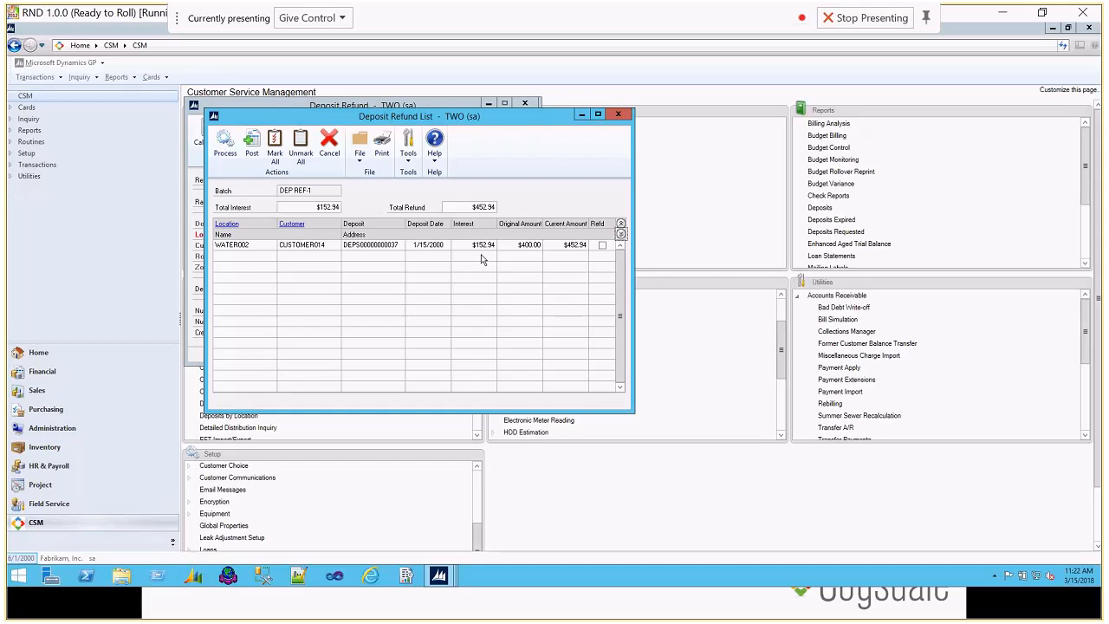
Step: Mark the WATER002 deposit for refund and process it, accepting that the operation cannot be undone
left_click(602, 246)
left_click(225, 153)
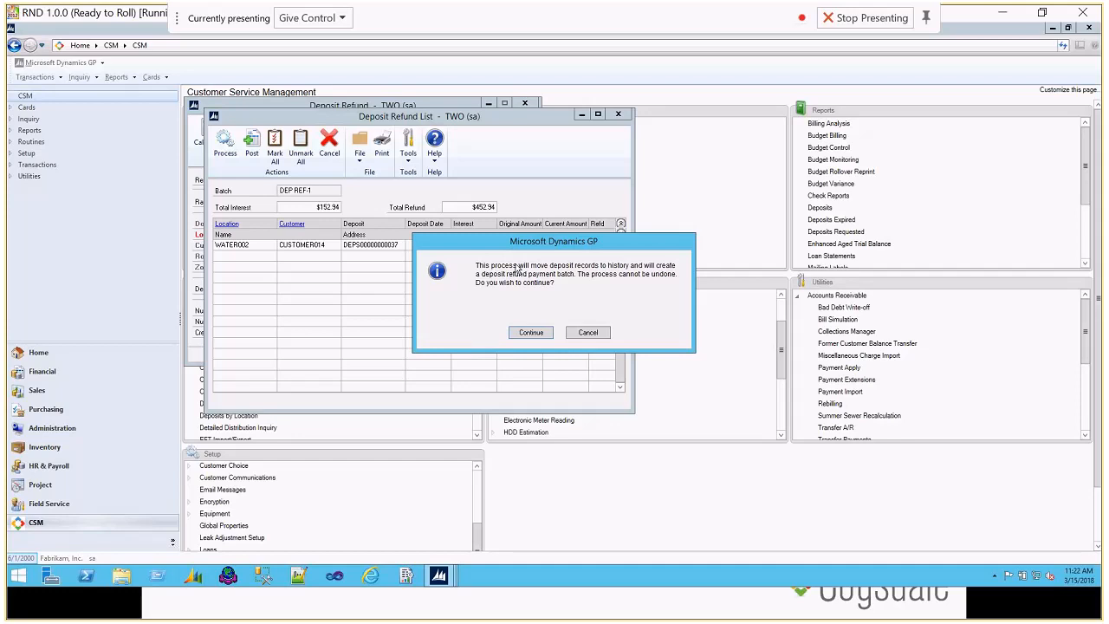
left_click(538, 334)
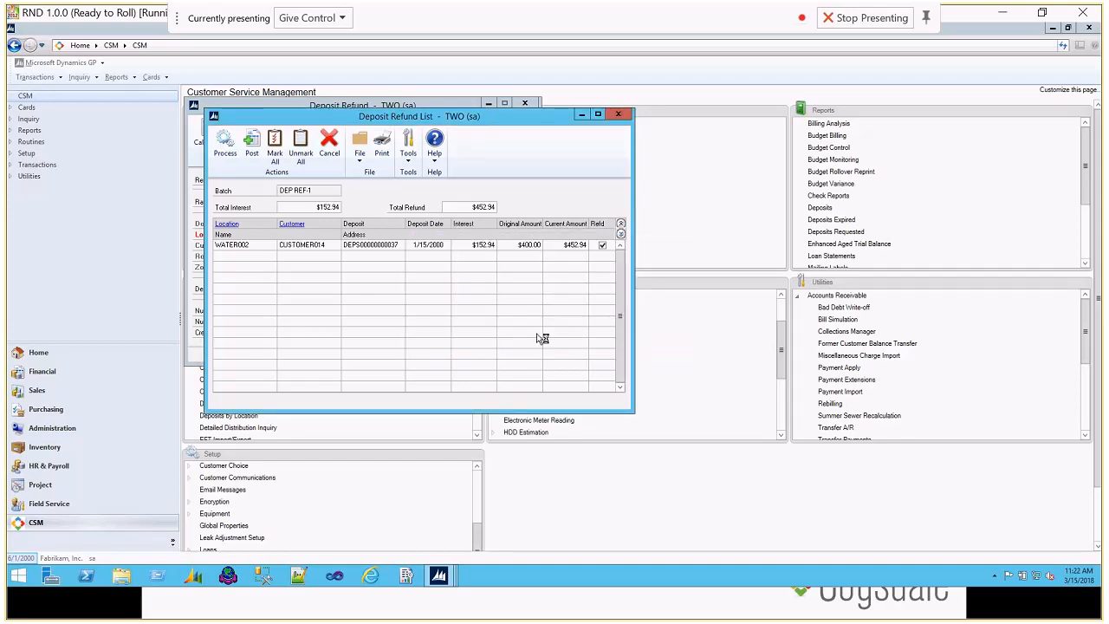
Step: Widen the interest payment edit list to review it, then close the refund reports and the refund list
left_click_drag(587, 288, 1061, 284)
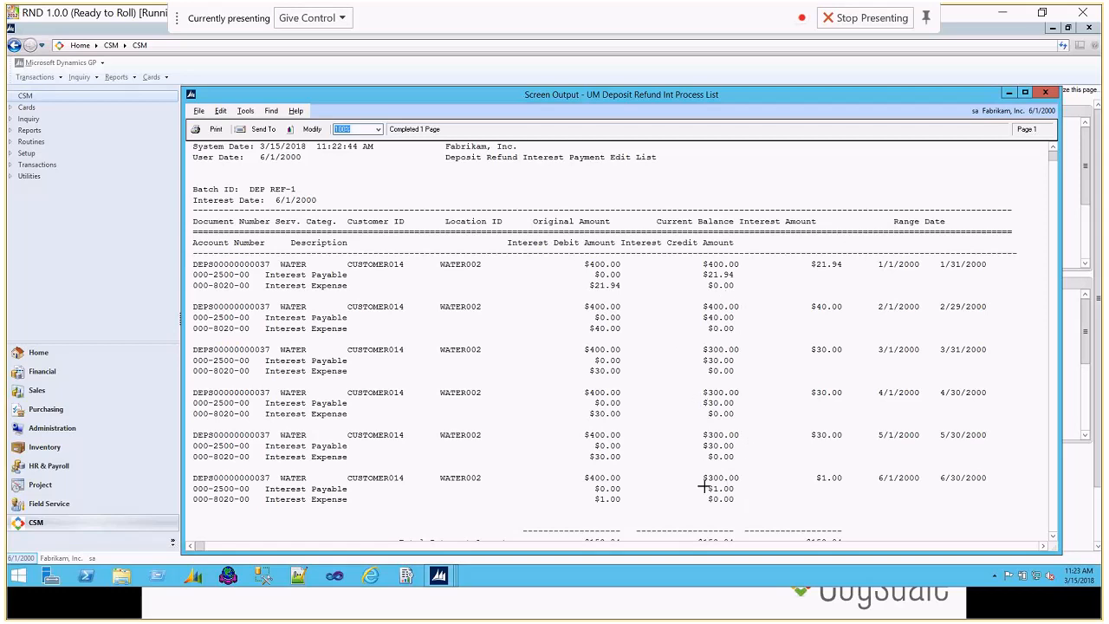
left_click(1046, 92)
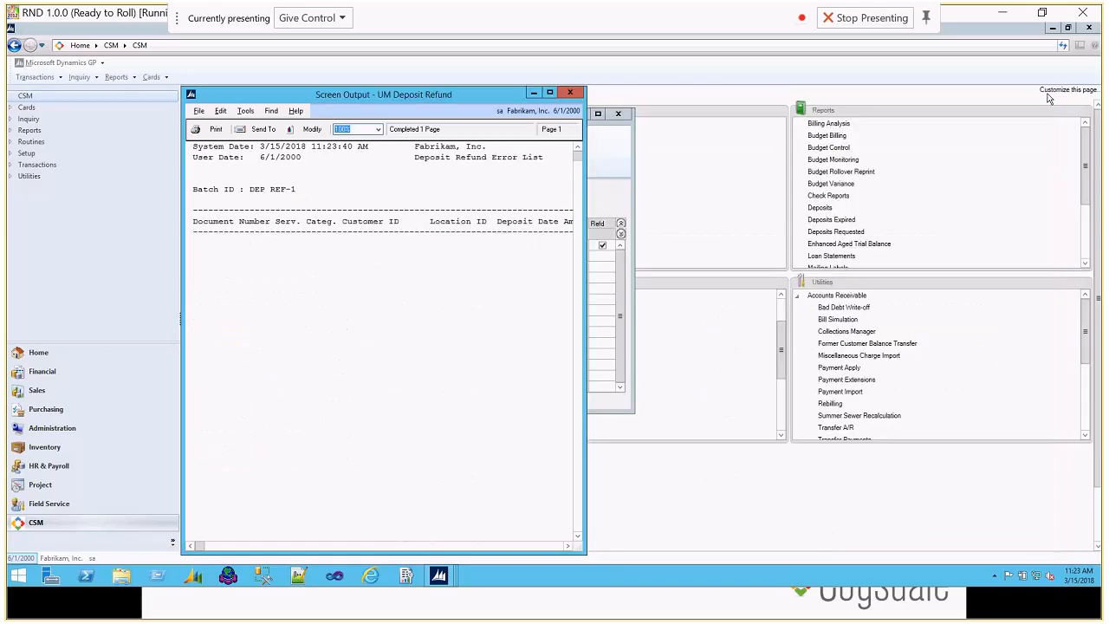
left_click(570, 92)
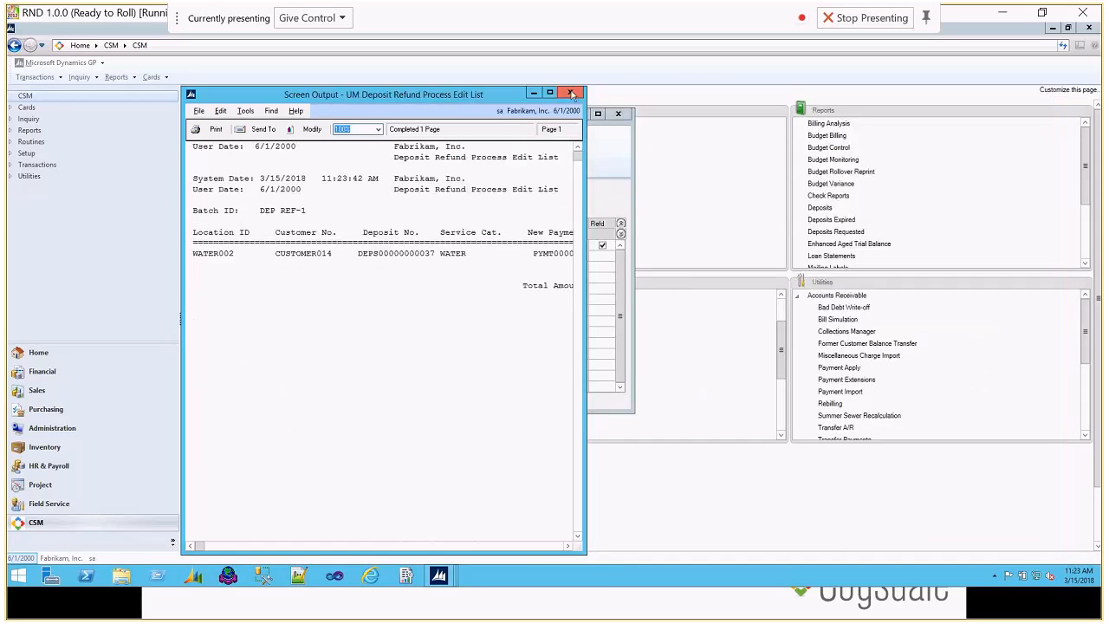
left_click(570, 93)
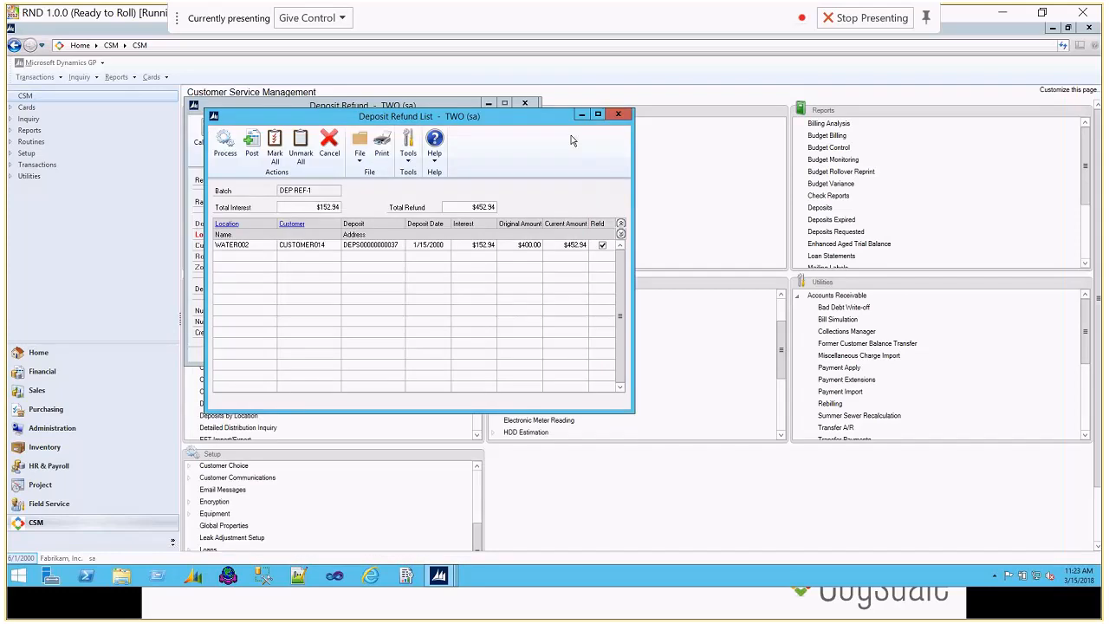
left_click(618, 114)
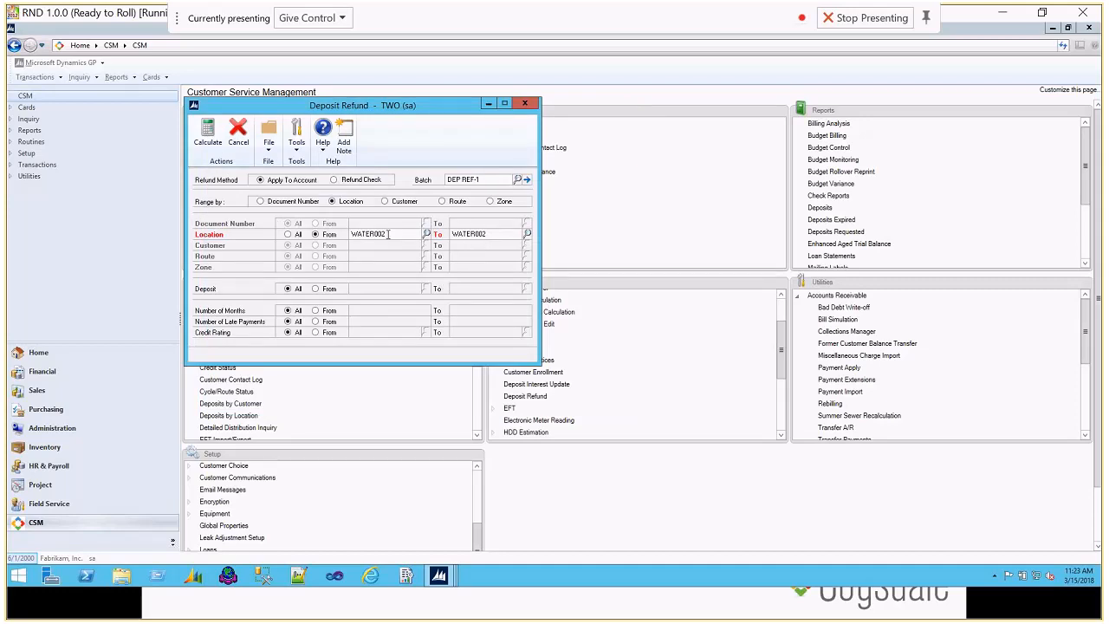
Step: Load location WATER003 in the account window, select its deposit charge, and move the window clear of Deposit Refund
left_click(450, 578)
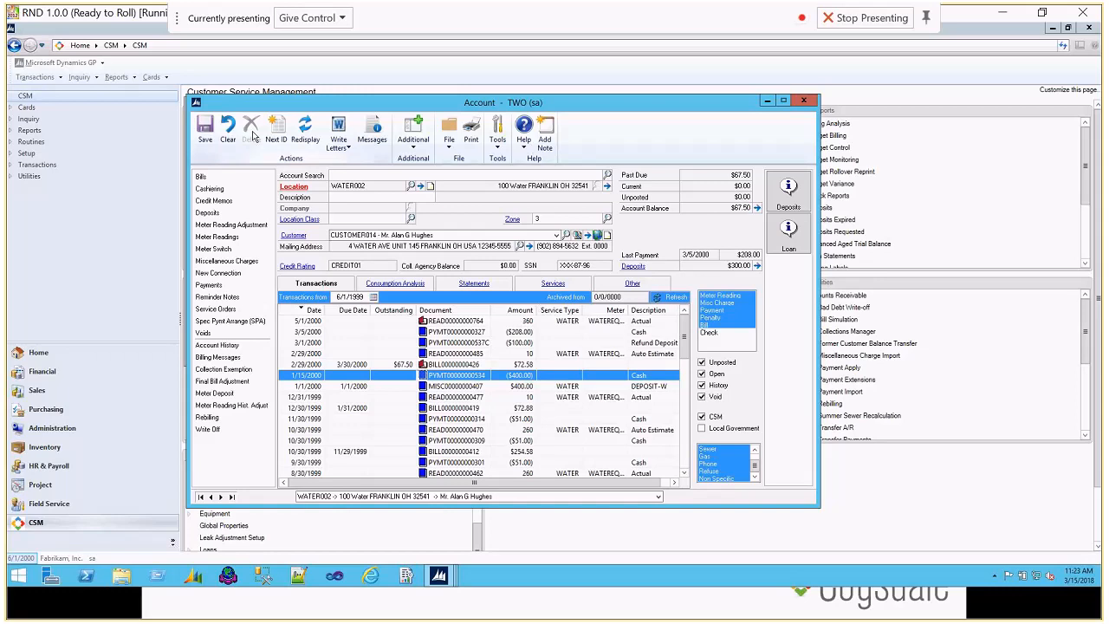
left_click(228, 130)
type("water00")
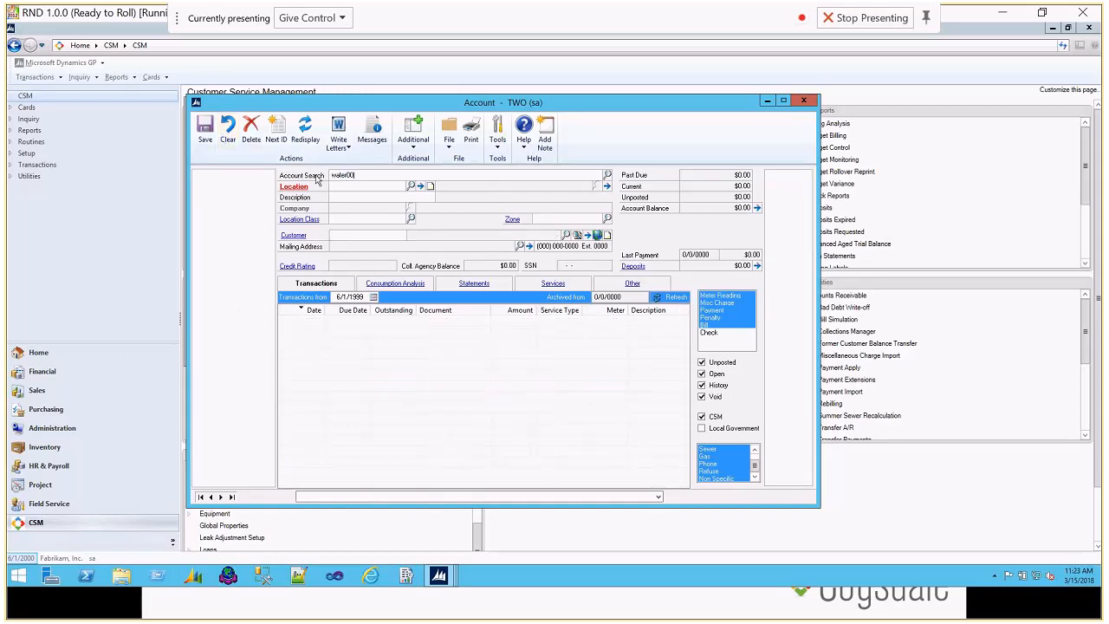
type("3")
key("Return")
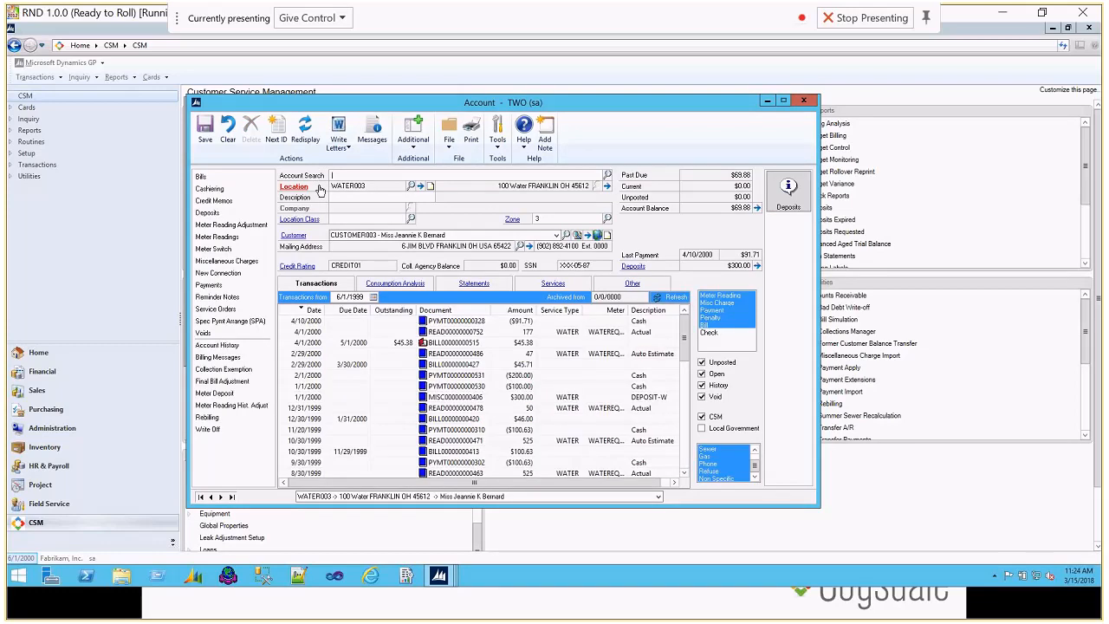
left_click(521, 398)
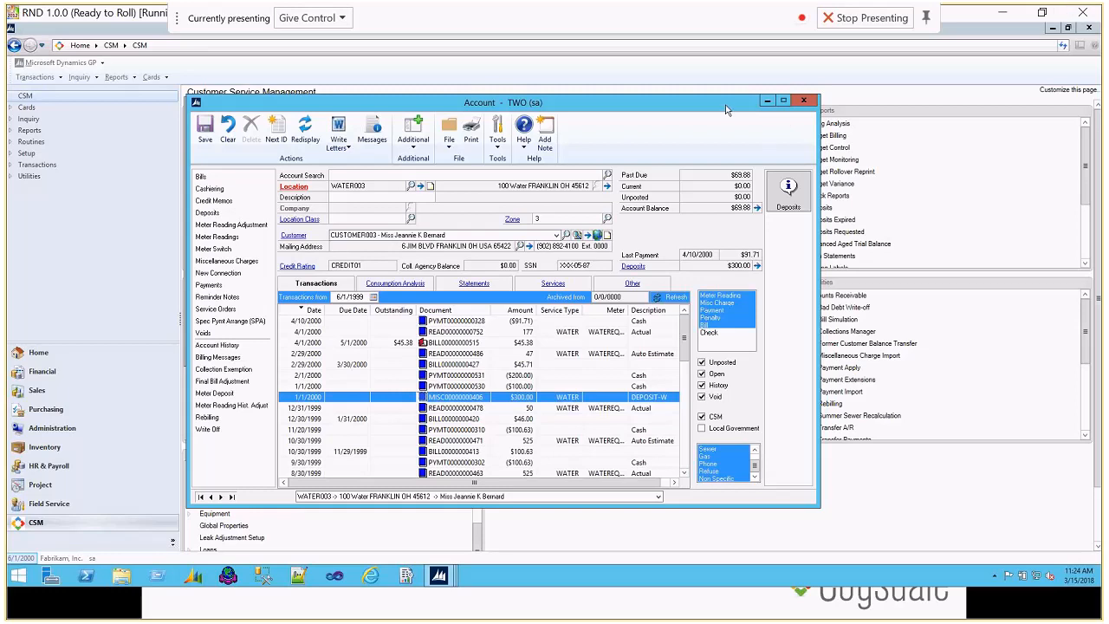
left_click_drag(726, 109, 736, 104)
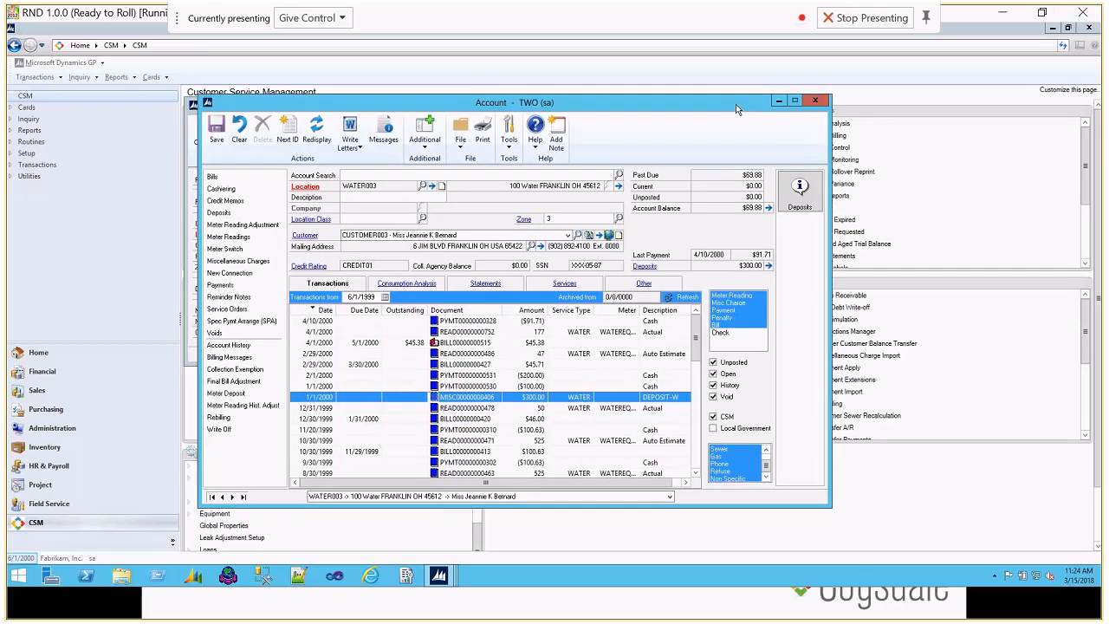
left_click_drag(566, 105, 631, 171)
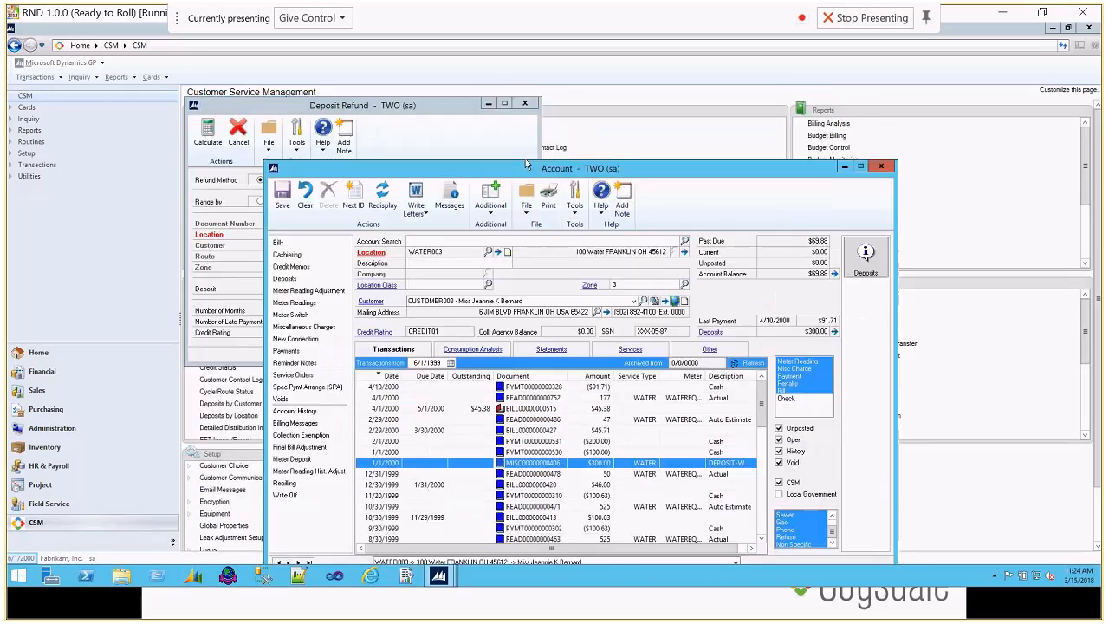
Step: Change the refund's location range to WATER003 through WATER003 and calculate the deposit refund
left_click(525, 157)
double_click(392, 234)
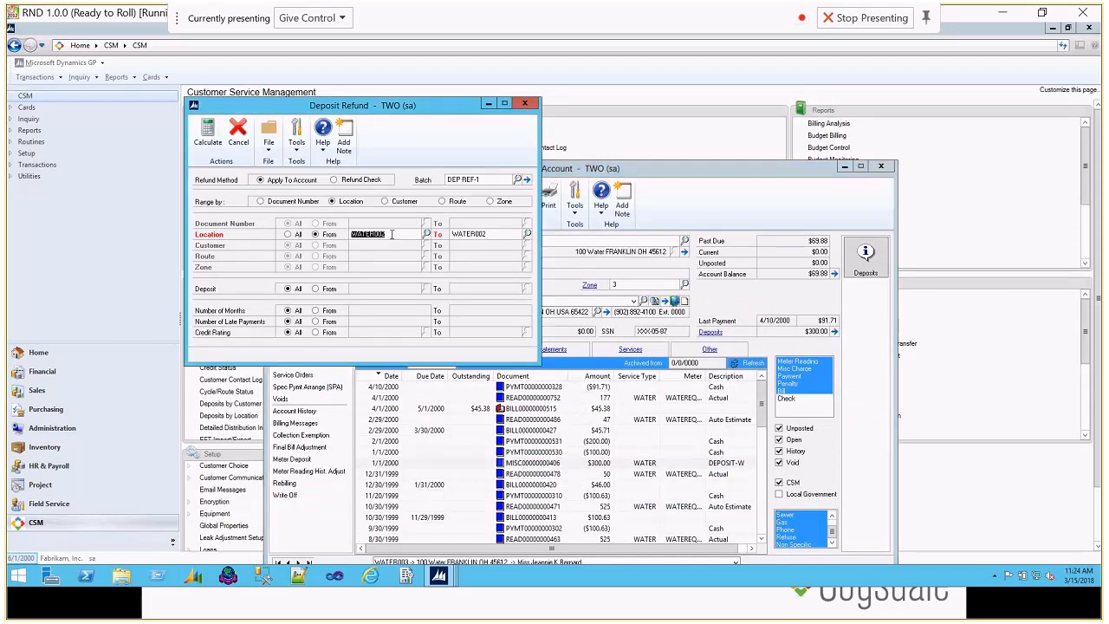
left_click(392, 234)
key("BackSpace")
left_click(500, 235)
key("Tab")
double_click(489, 239)
type("WAT")
type("003")
key("Tab")
left_click(210, 136)
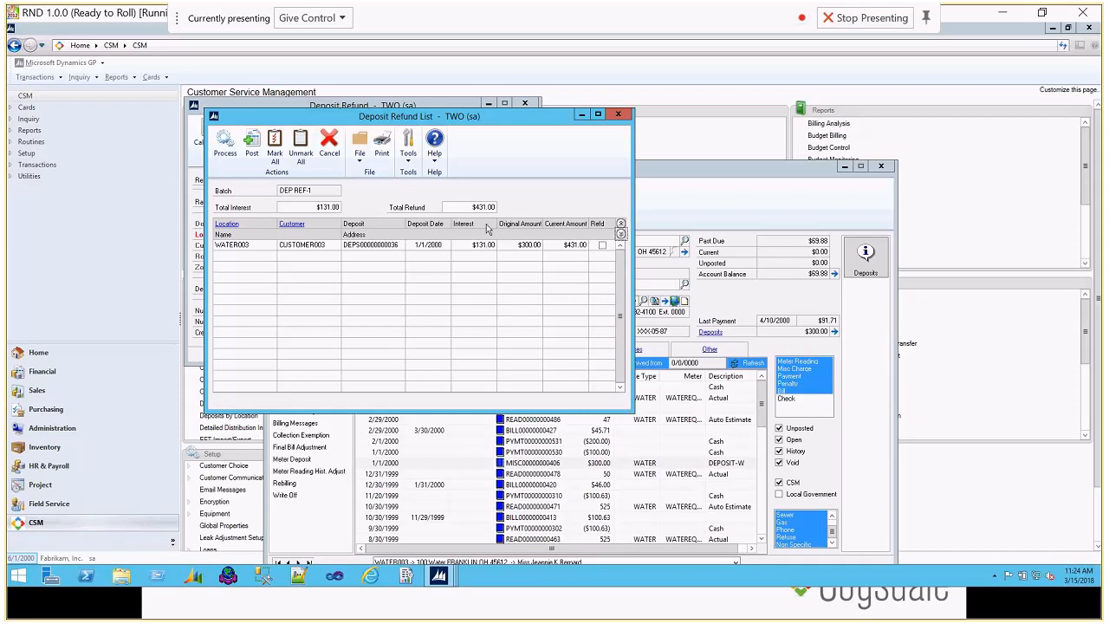
Step: Mark the WATER003 deposit for refund and process it, accepting the irreversible move to history
left_click(603, 248)
left_click(223, 155)
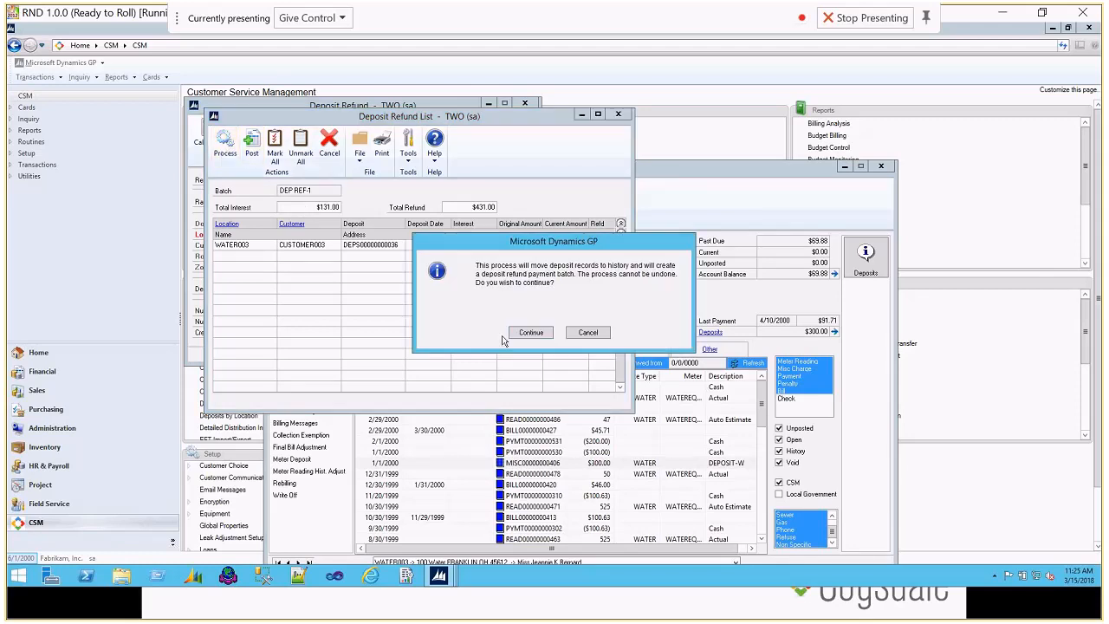
left_click(531, 333)
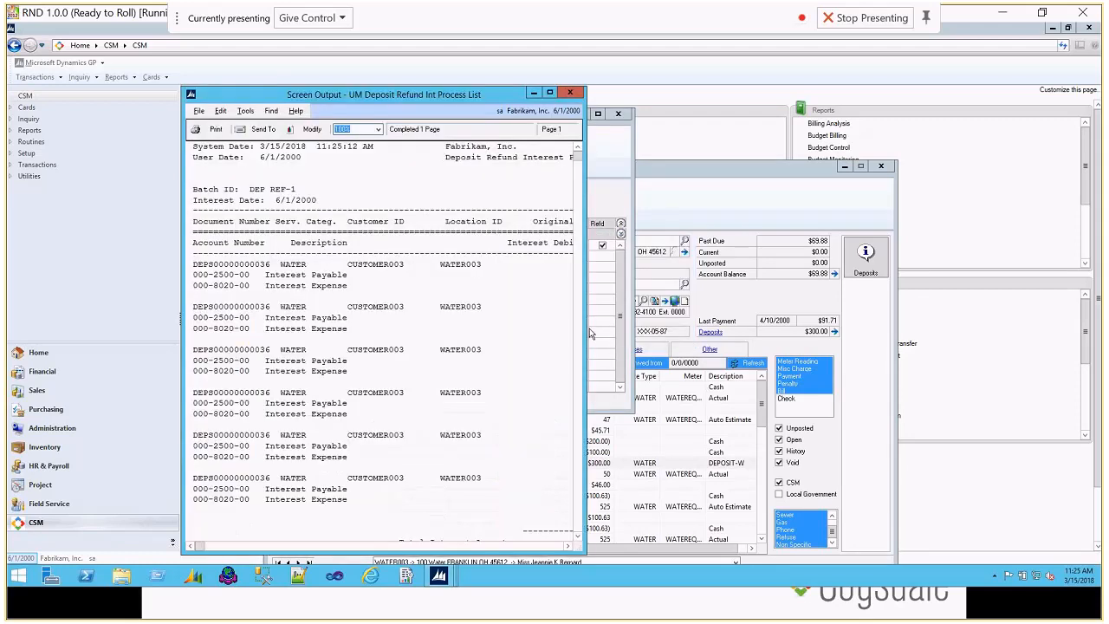
Step: Enlarge the WATER003 interest payment edit list to review the monthly interest, then close all the refund reports
left_click_drag(1069, 316, 1100, 315)
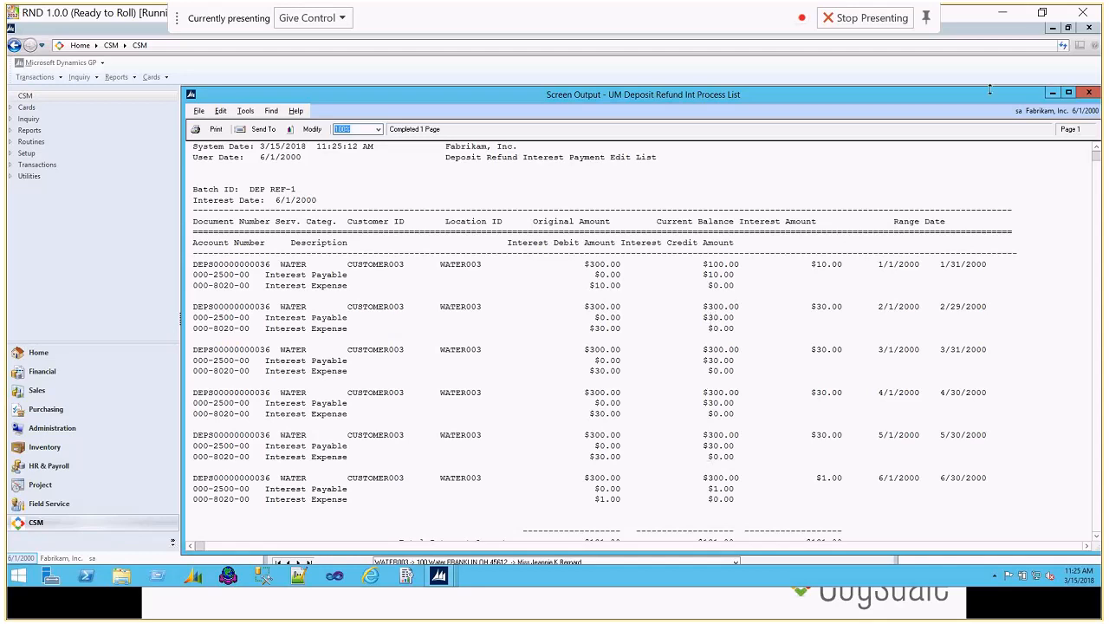
left_click_drag(989, 98, 920, 86)
left_click(1020, 81)
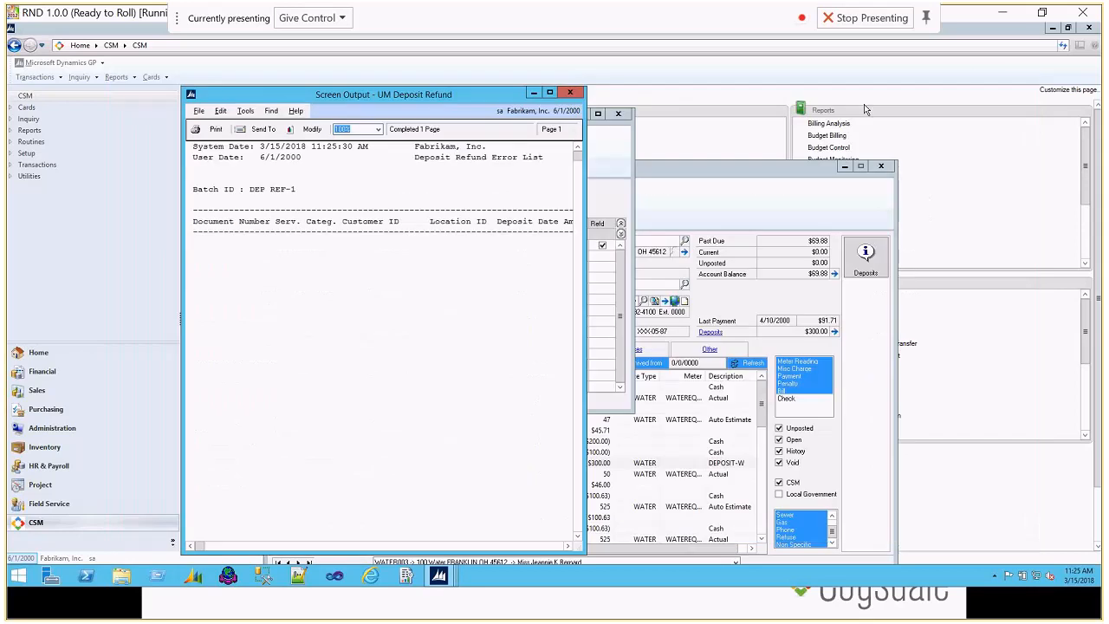
left_click(576, 93)
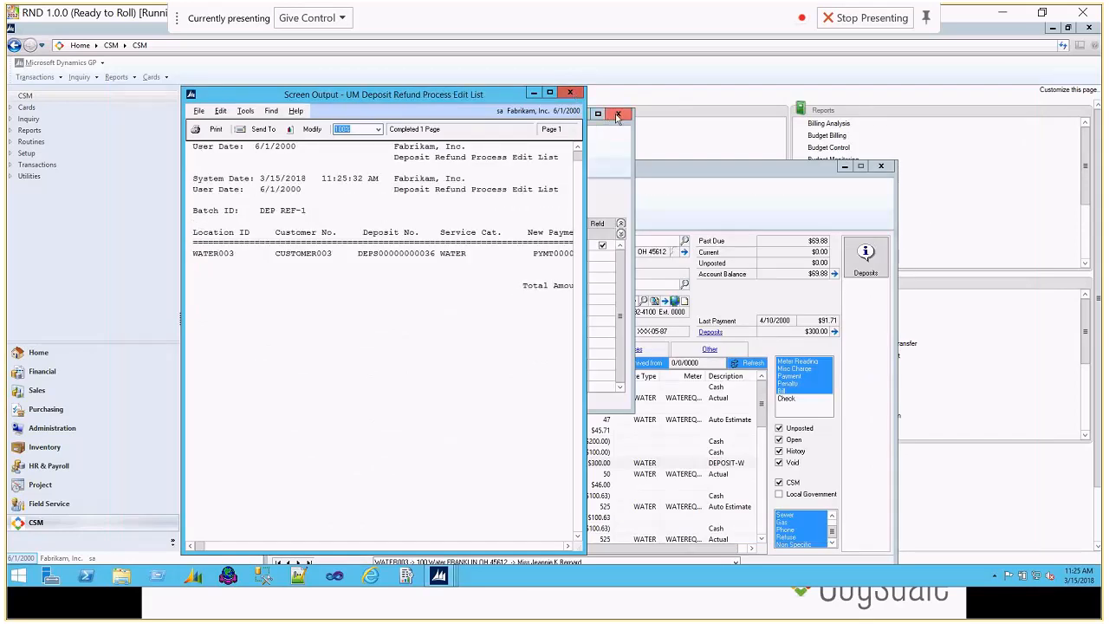
left_click(576, 92)
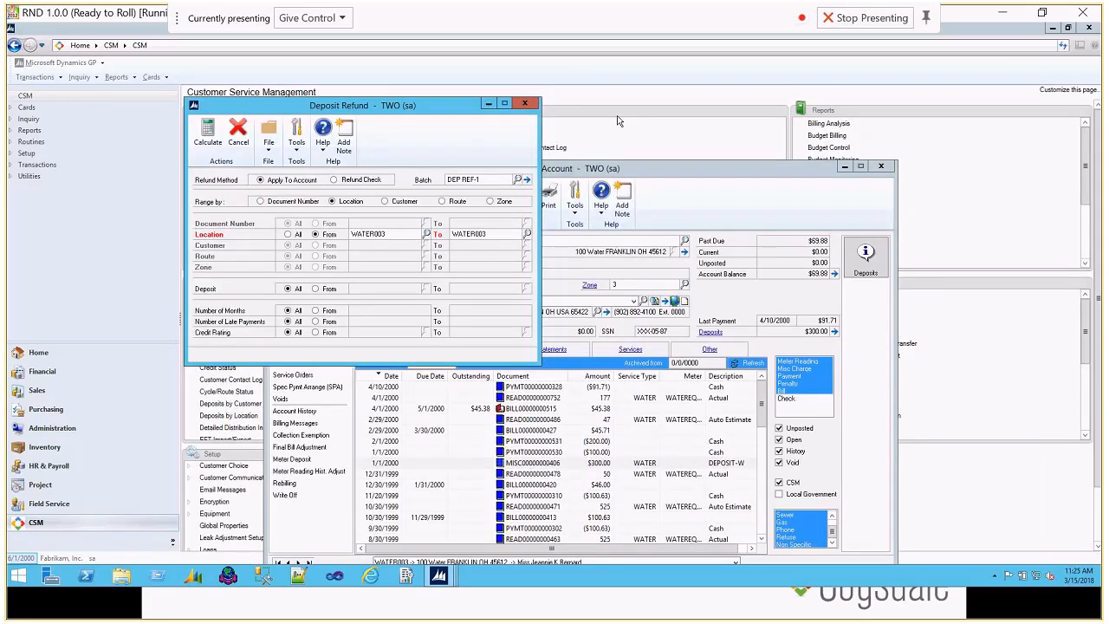
Step: Refresh the WATER003 account and examine the new refund deposit and credit note transactions
left_click(668, 182)
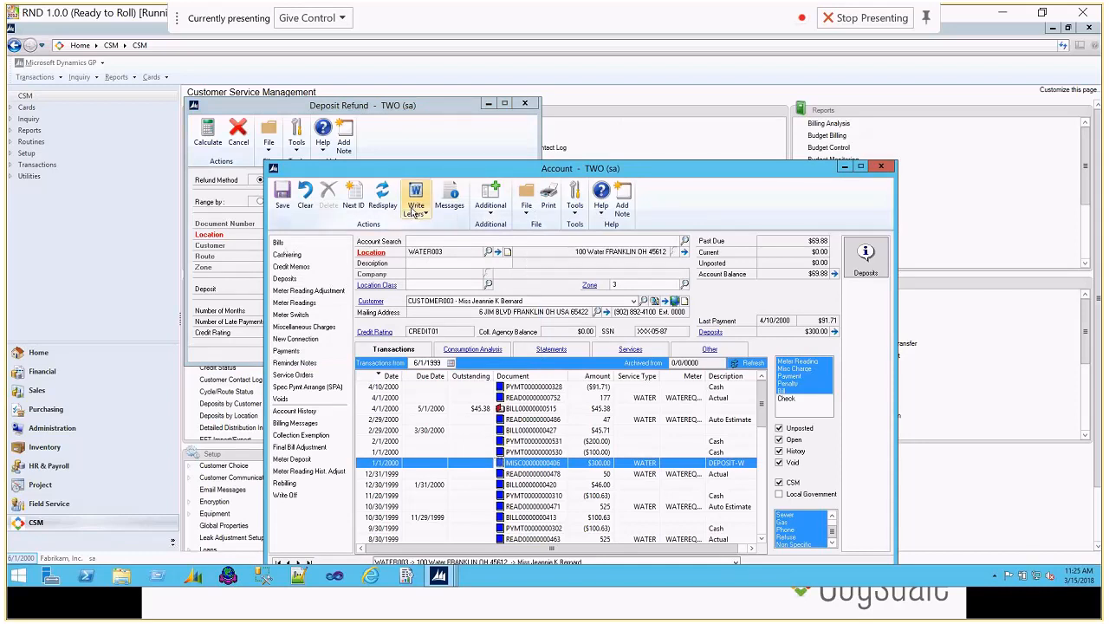
left_click(382, 196)
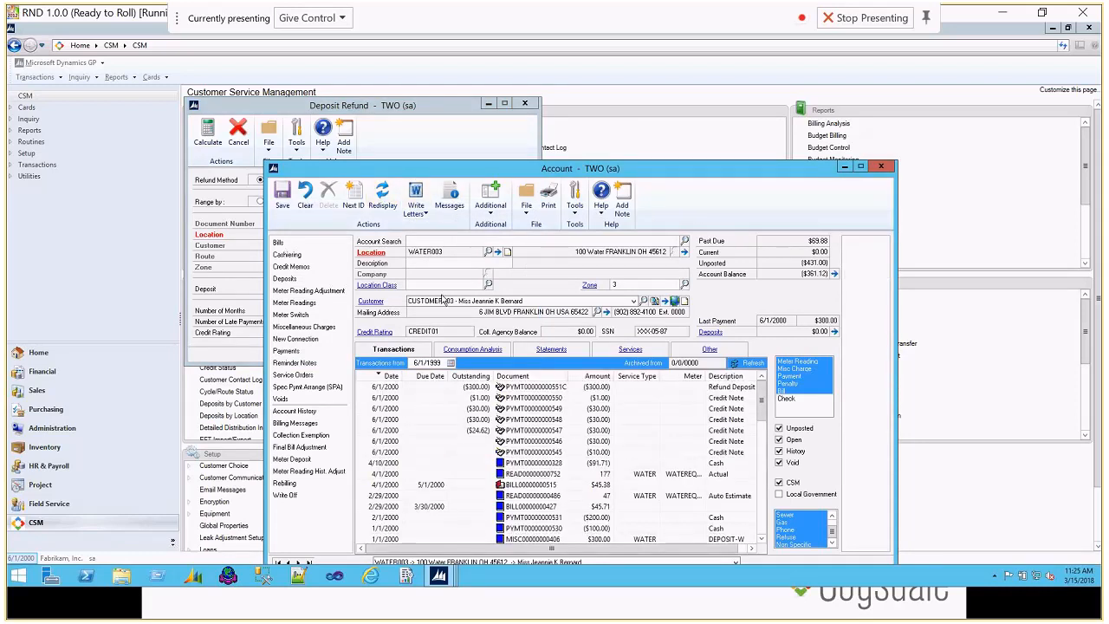
left_click(525, 388)
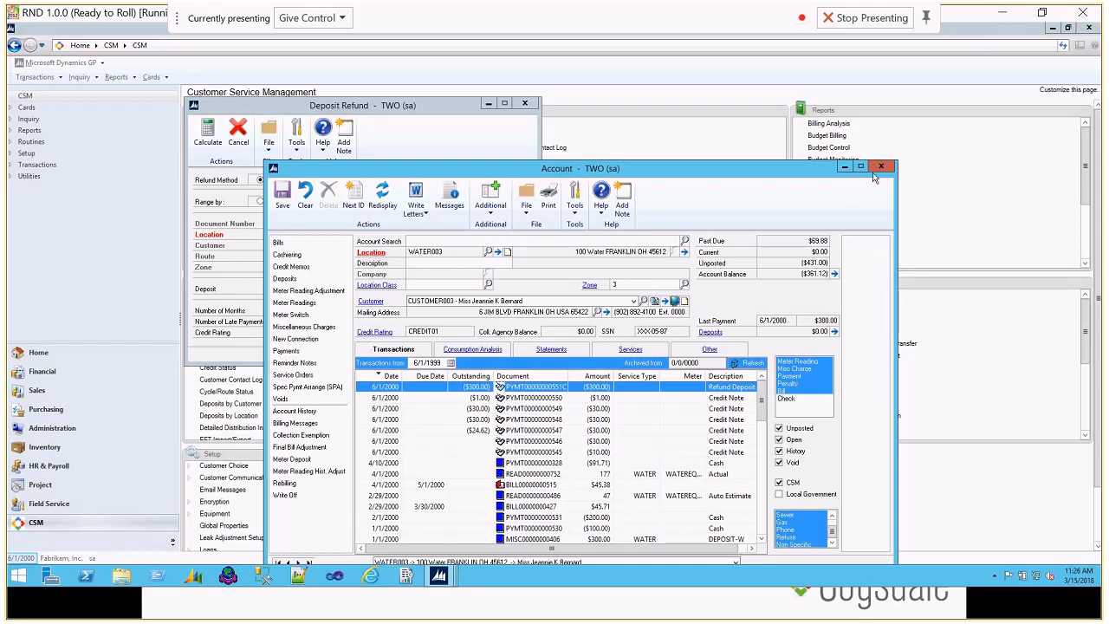
Step: Close the Deposit Refund window and clear the WATER003 record from the account window
left_click(524, 104)
left_click_drag(762, 176, 757, 147)
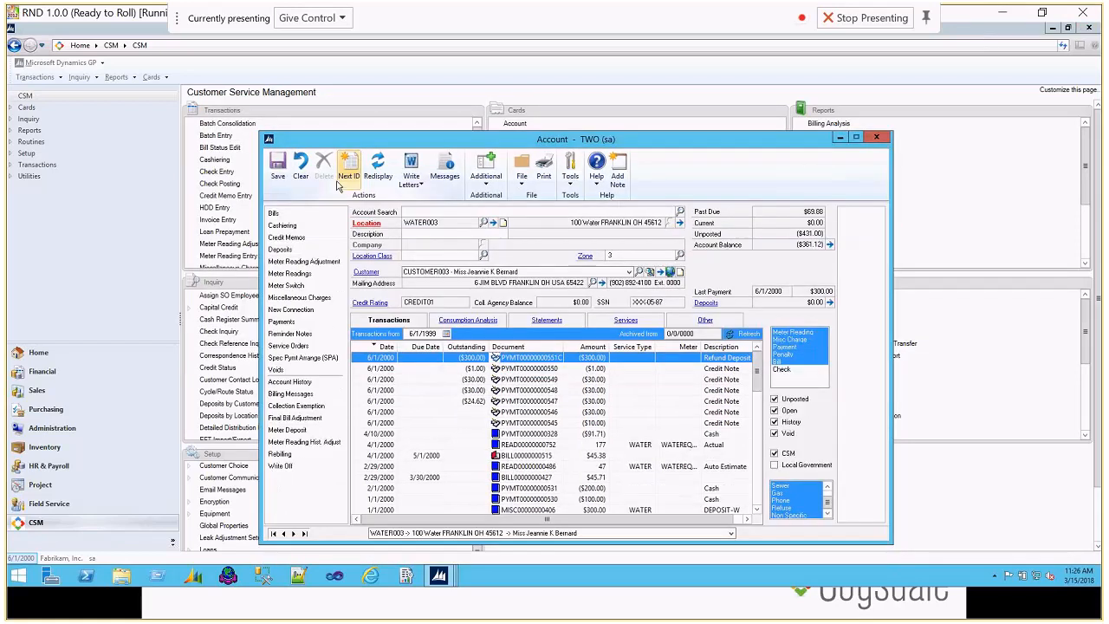
left_click(300, 165)
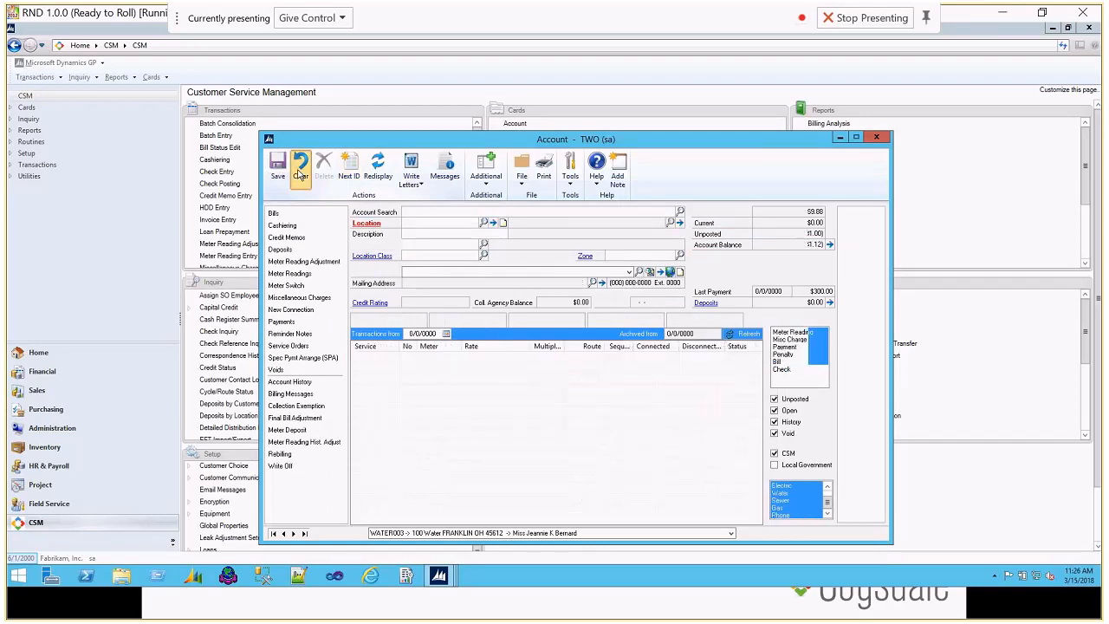
Step: Switch back to the slide presentation and advance to the KVA Reading Type default slide
left_click(716, 616)
key("Right")
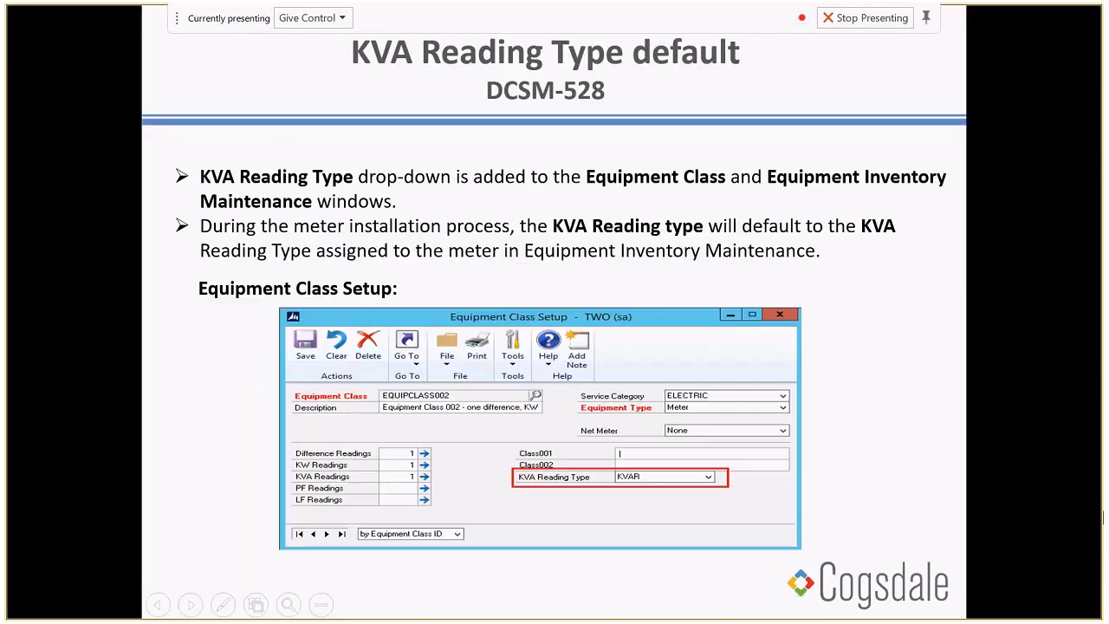
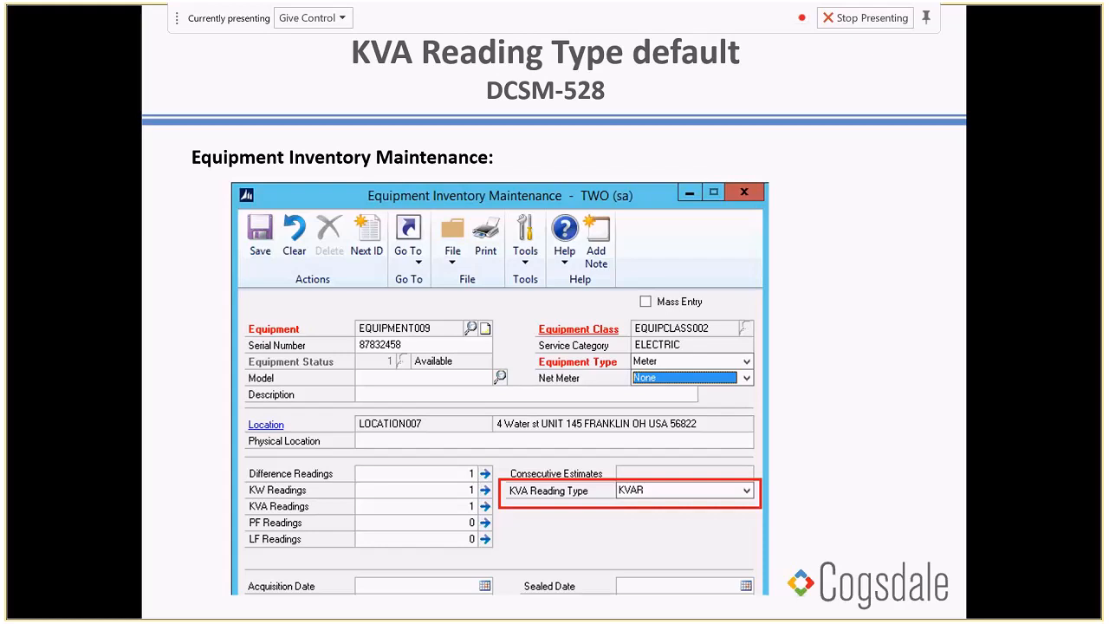
Step: Advance to the Connections slide, switch to Microsoft Dynamics GP, and replace the Account window with the Equipment Inventory Maintenance window
key("Right")
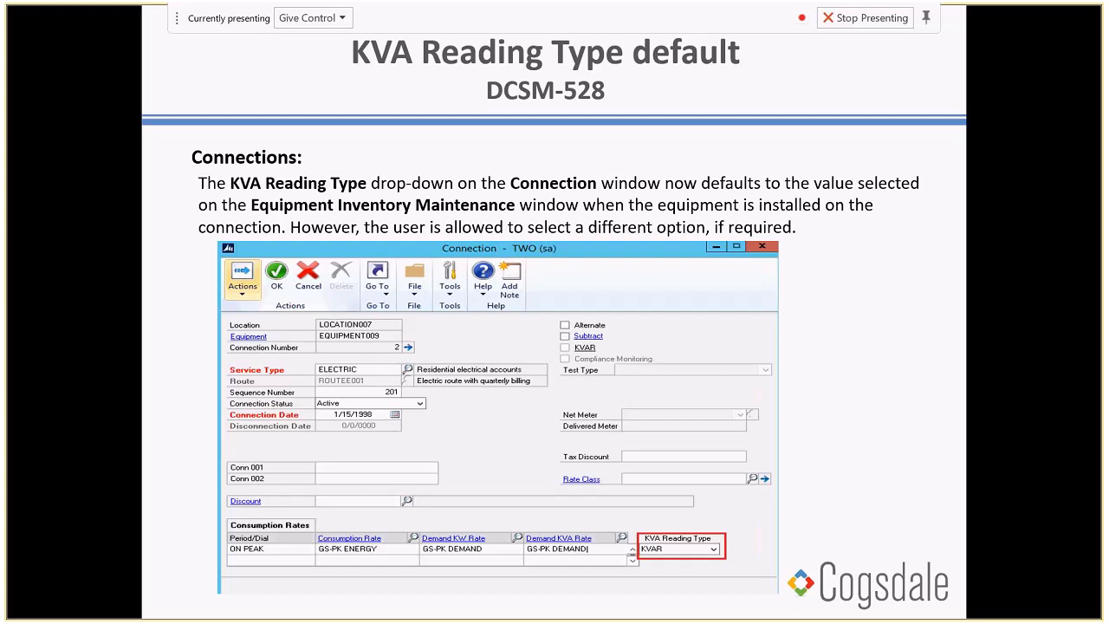
key("alt+Tab")
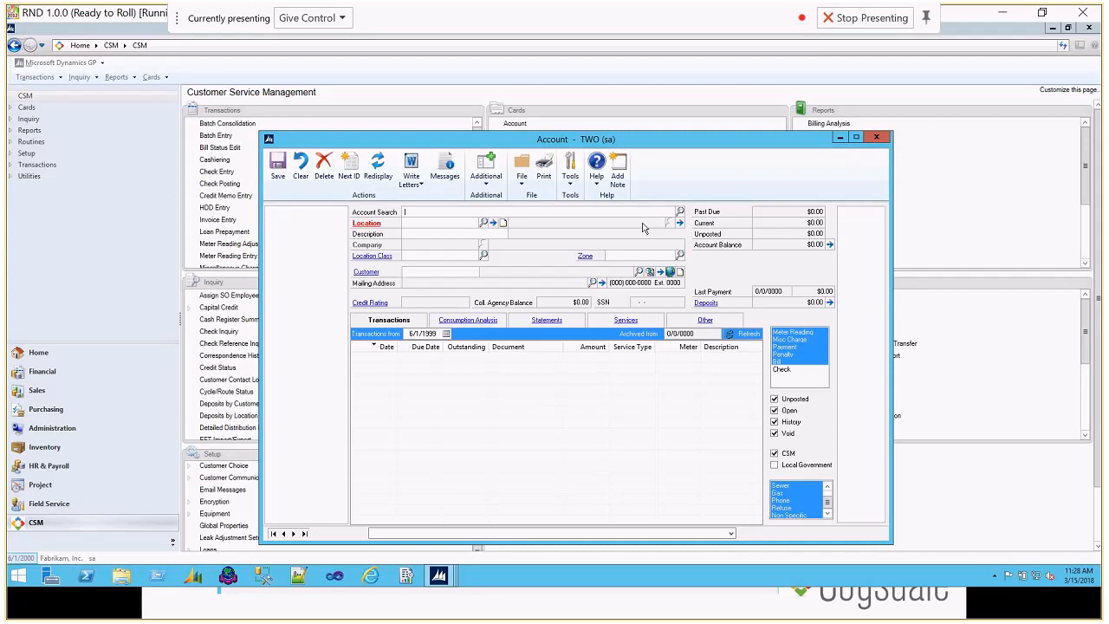
left_click(923, 211)
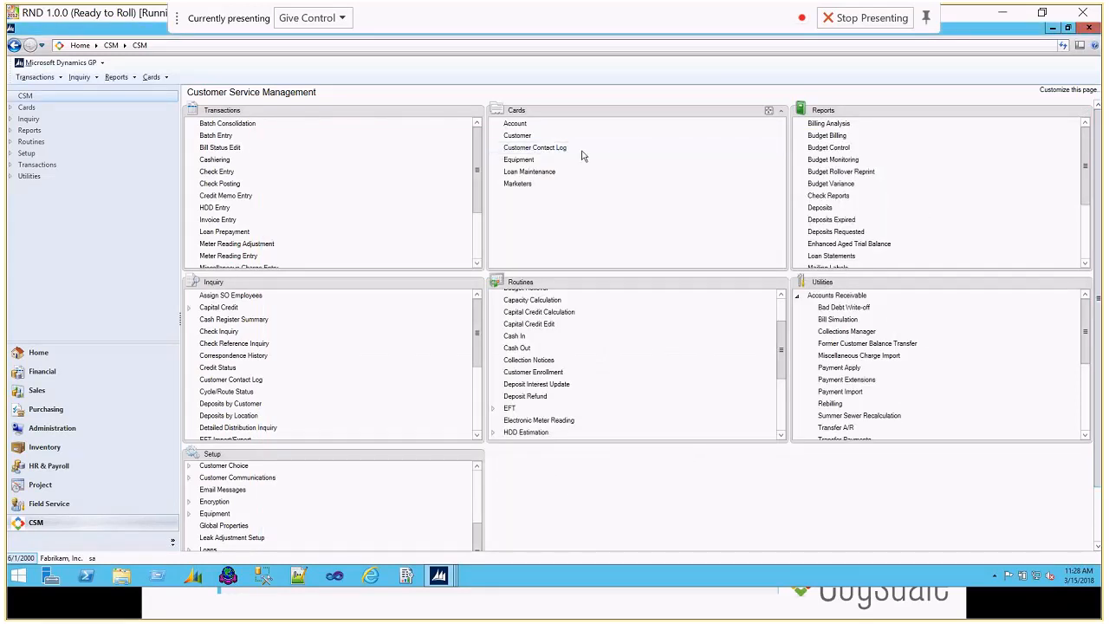
left_click(529, 161)
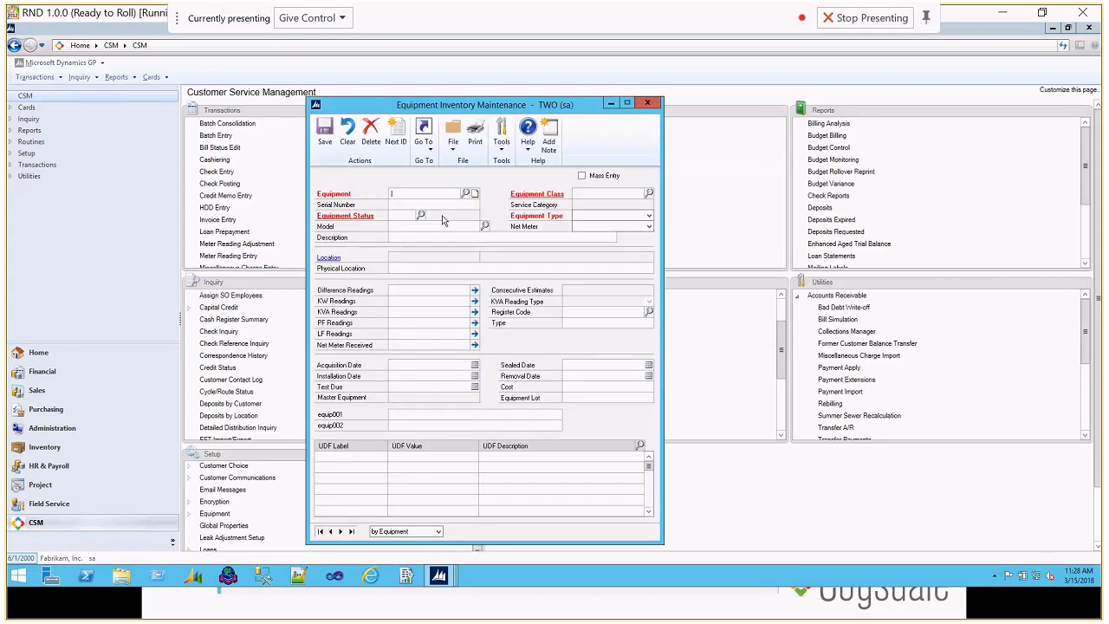
Step: Open Equipment Class Setup from the equipment record and start a new class named KVAR-CLASS
left_click(536, 199)
type("KVAR")
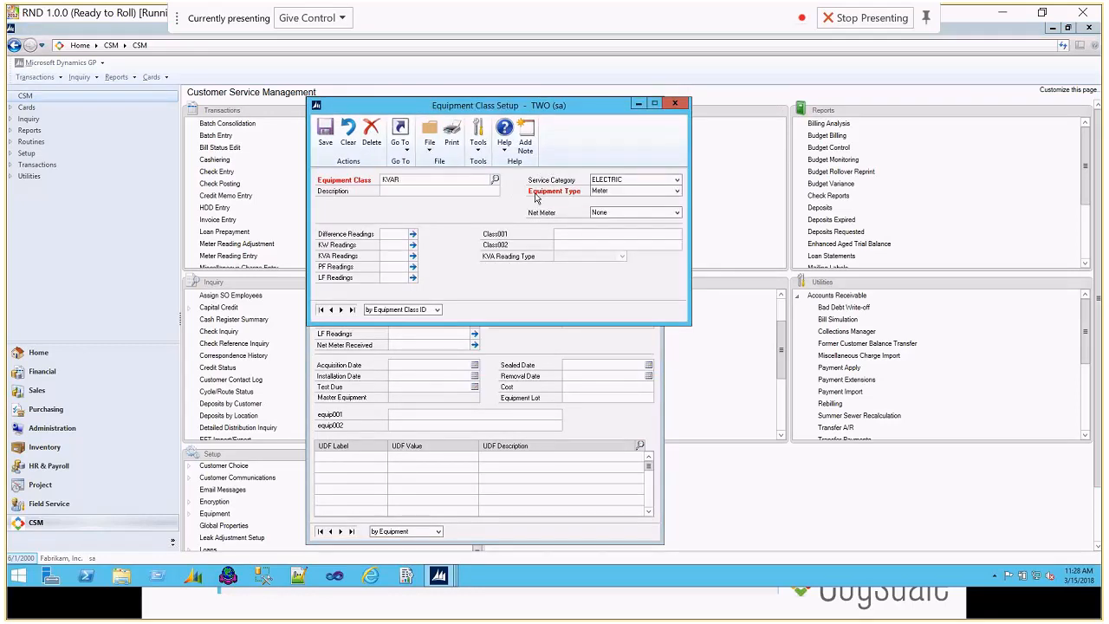
type("-CLASS")
key("Tab")
Step: Set the Difference, KW and KVA Readings of KVAR-CLASS to 1 each
left_click(401, 234)
type("1")
left_click(407, 246)
type("1")
key("Tab")
type("1")
key("Tab")
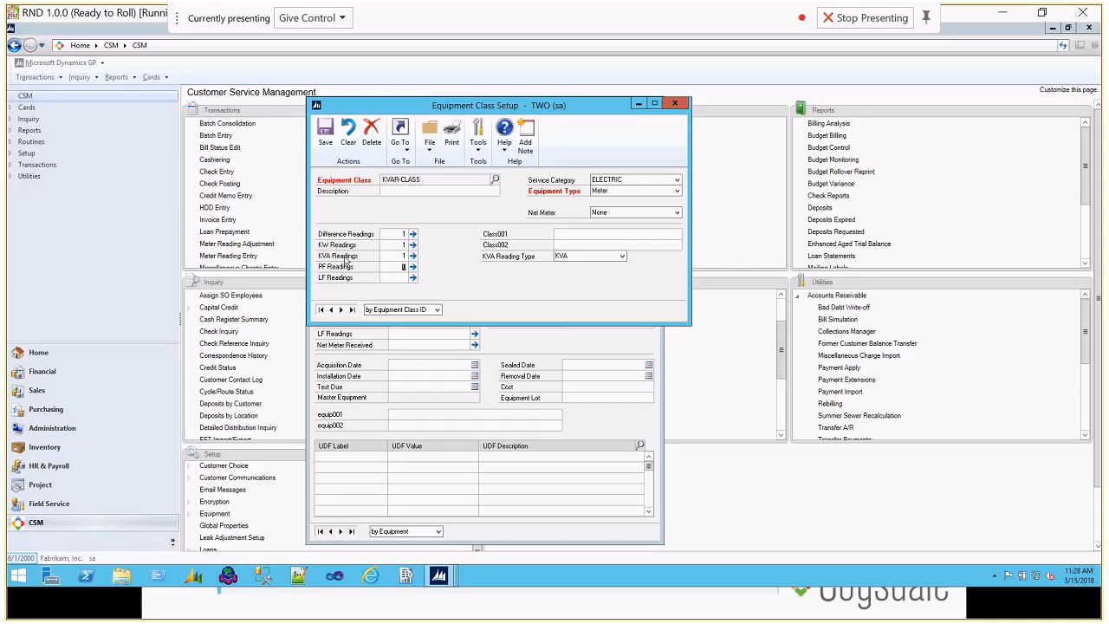
Step: Set the KVA Reading Type of KVAR-CLASS to KVARH and try to save the class
left_click(568, 256)
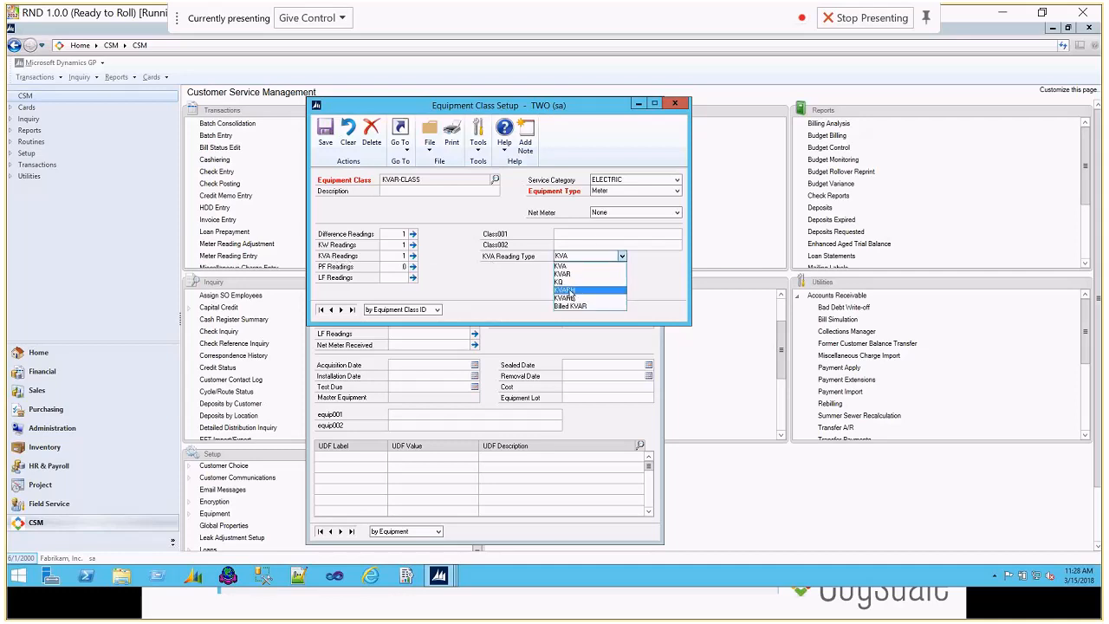
left_click(574, 290)
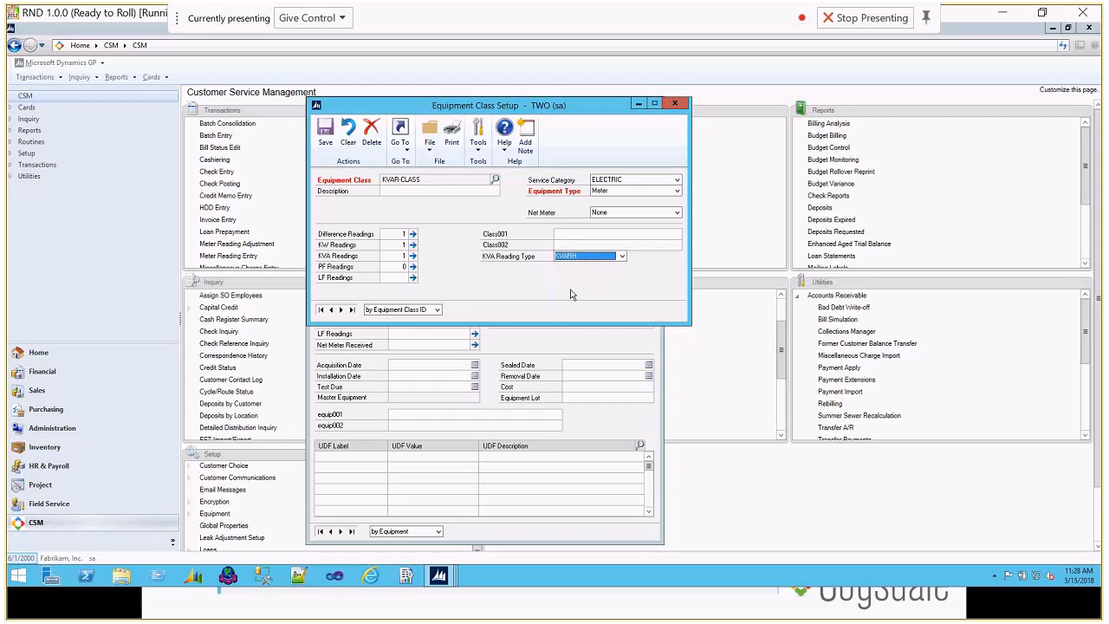
left_click(325, 139)
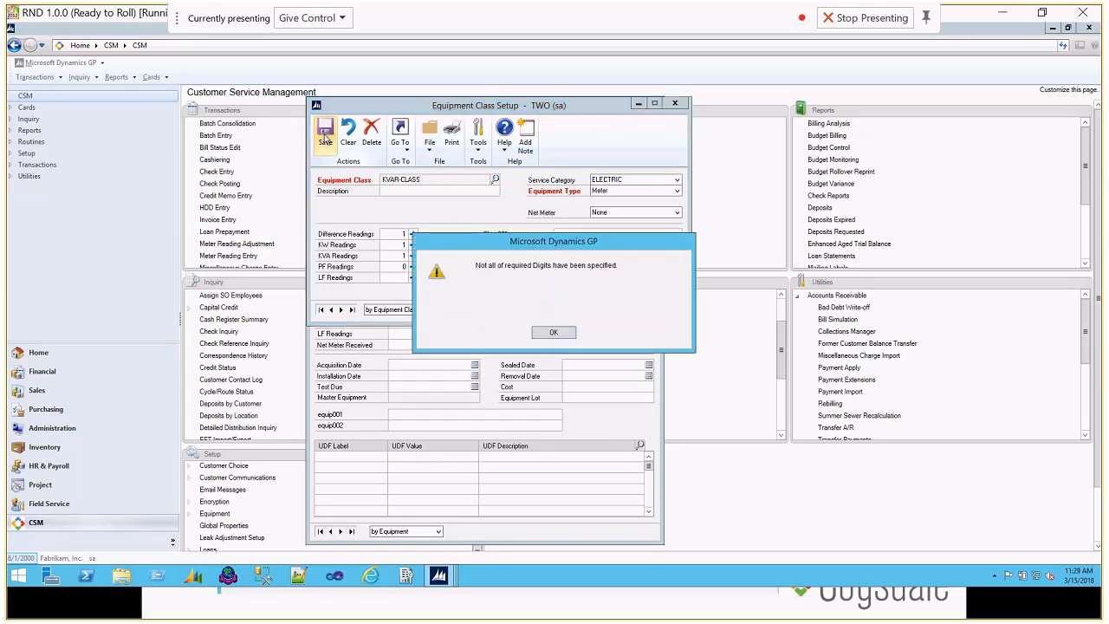
left_click(554, 332)
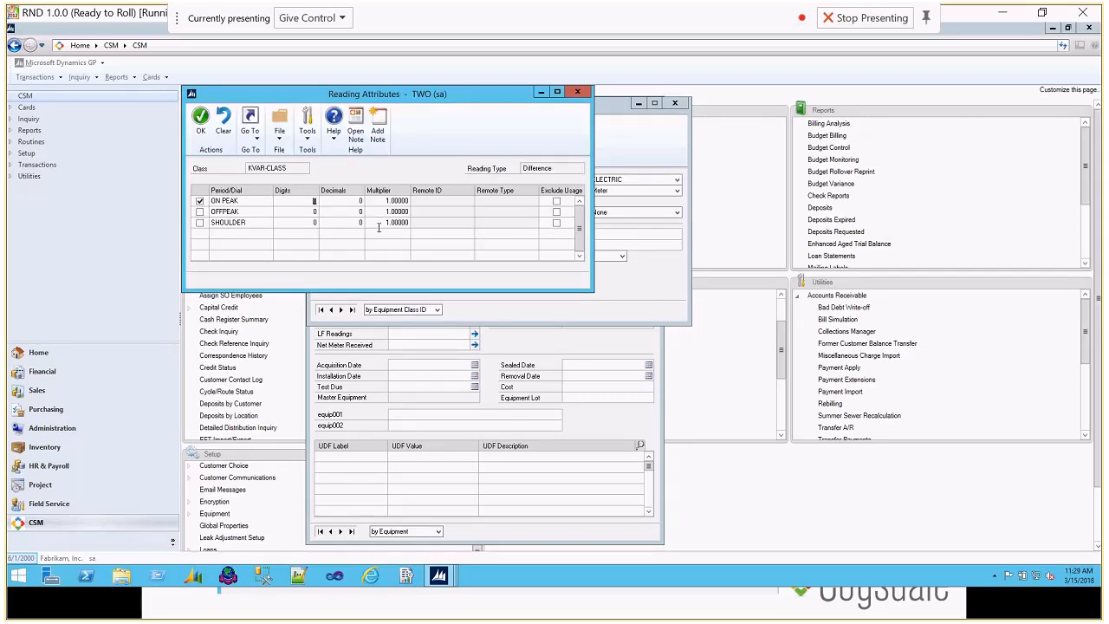
Step: Set the ON PEAK digits to 5 in the reading attributes for the Difference, KW and KVA readings
left_click(314, 200)
type("5")
key("Tab")
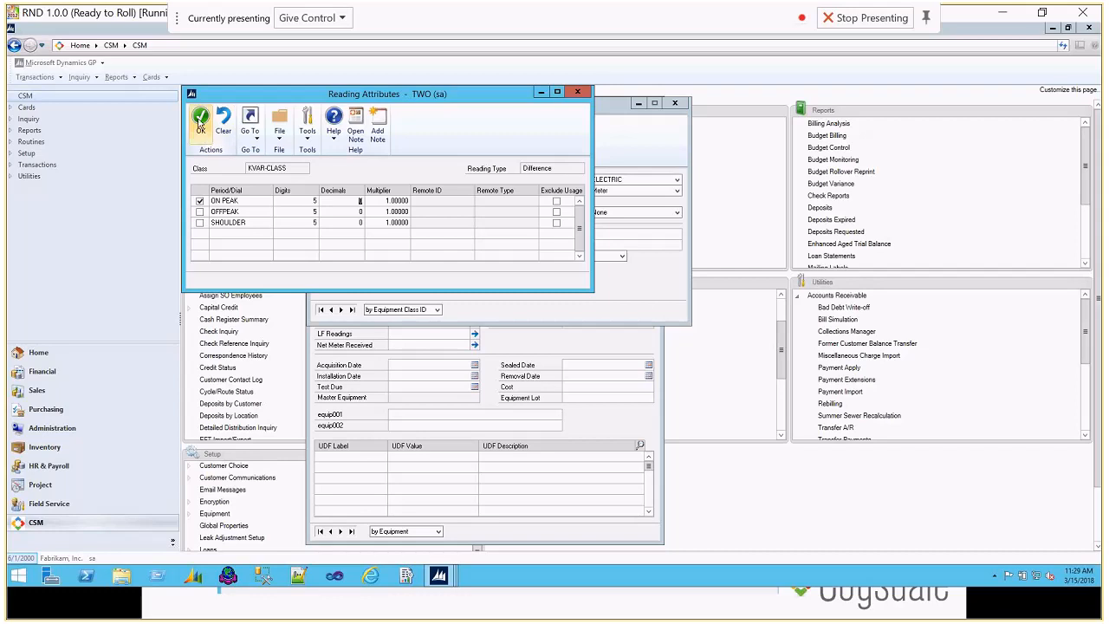
left_click(200, 122)
left_click(414, 245)
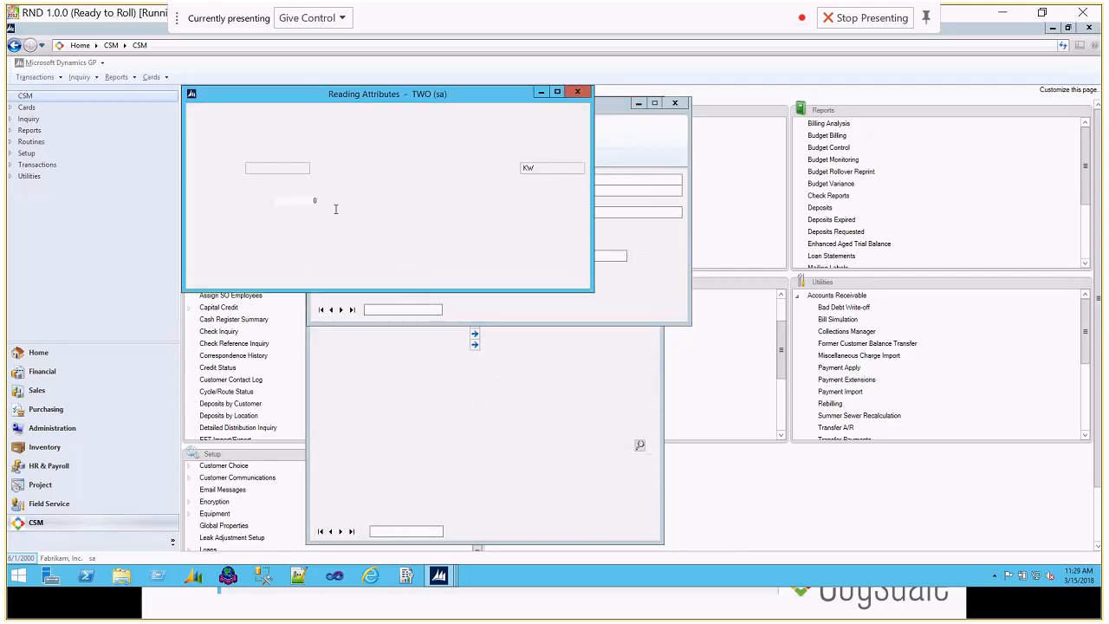
left_click(304, 200)
type("5")
left_click(200, 121)
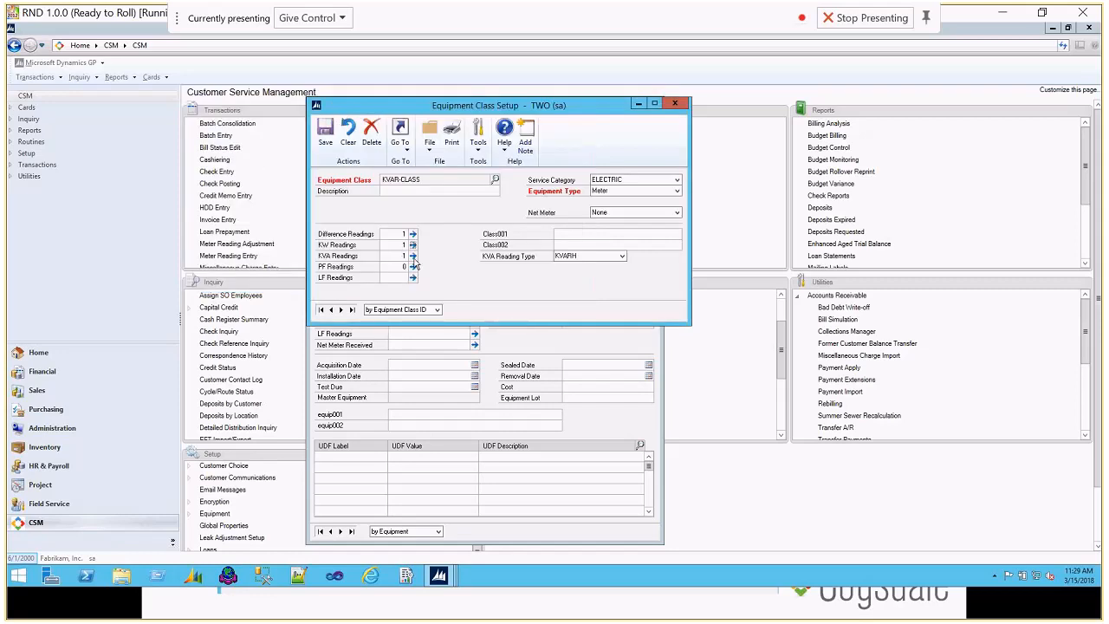
left_click(413, 256)
type("5")
key("Tab")
left_click(200, 122)
Step: Save KVAR-CLASS, rolling down the KVA Reading Type to all its equipment, and close Equipment Class Setup
left_click(325, 132)
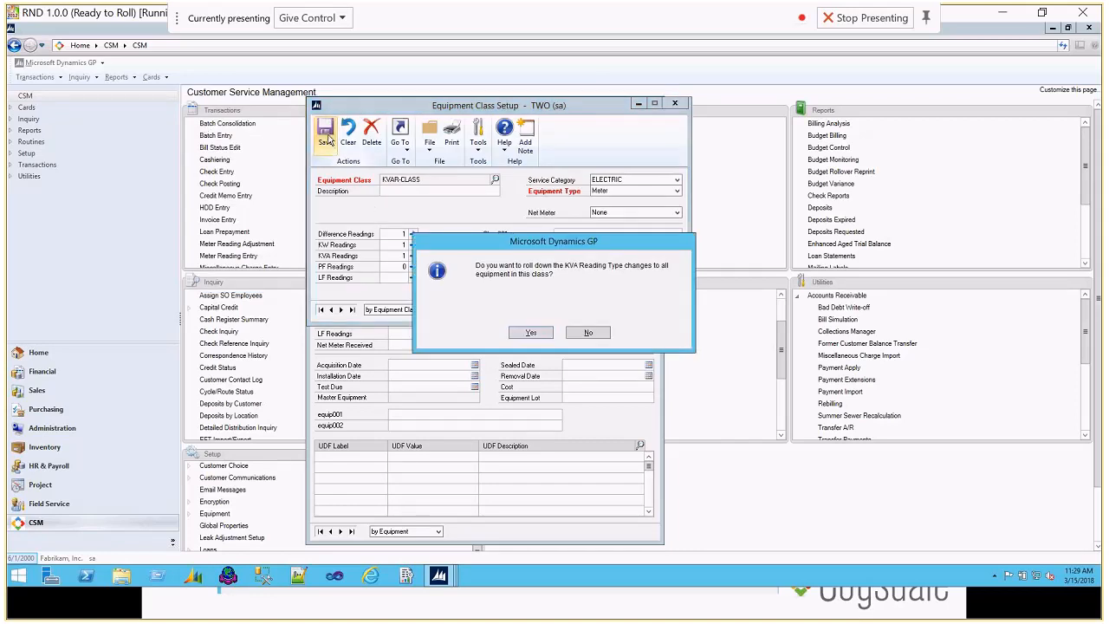
left_click(530, 333)
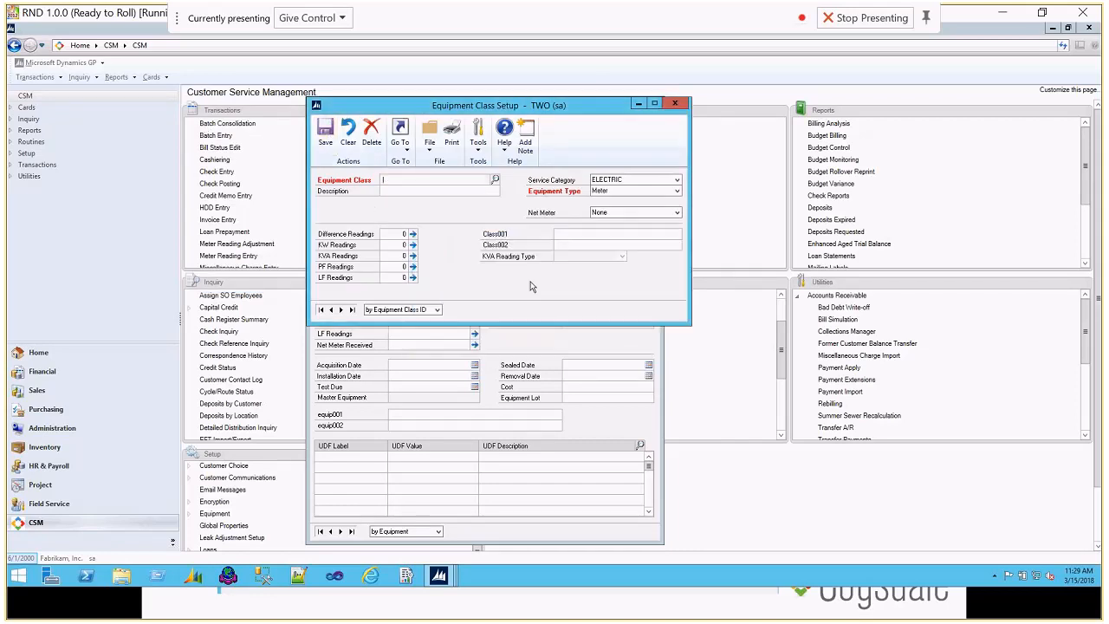
left_click(676, 105)
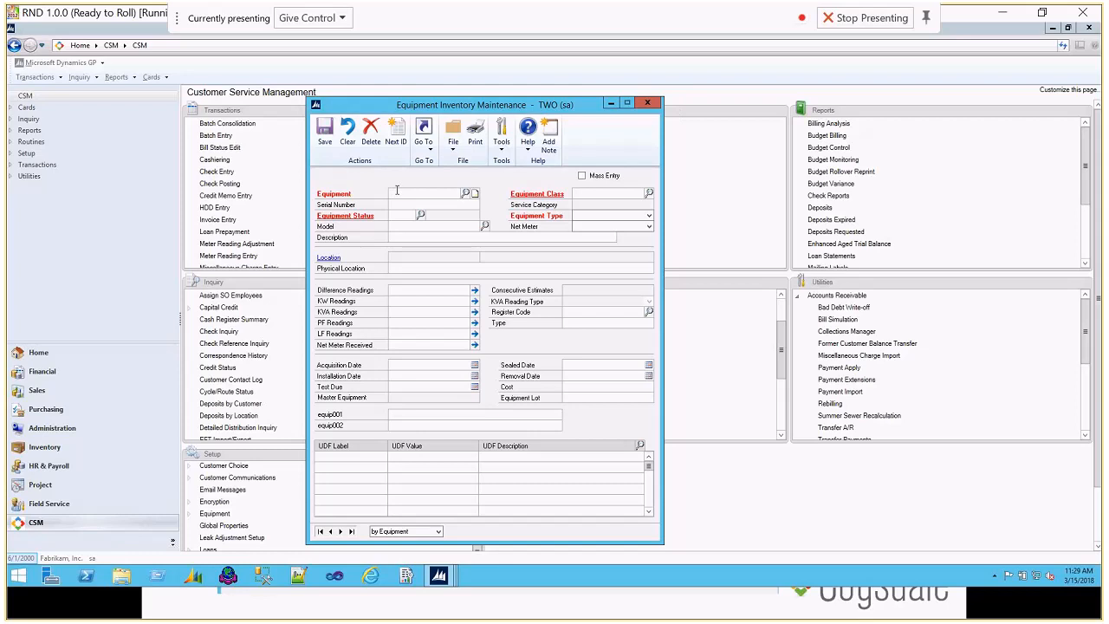
Step: Start a new equipment record named EQ-KVR and assign it the KVAR-CLASS equipment class
type("KVA")
key("BackSpace")
key("BackSpace")
type("EQ-KVR")
key("Tab")
left_click(650, 194)
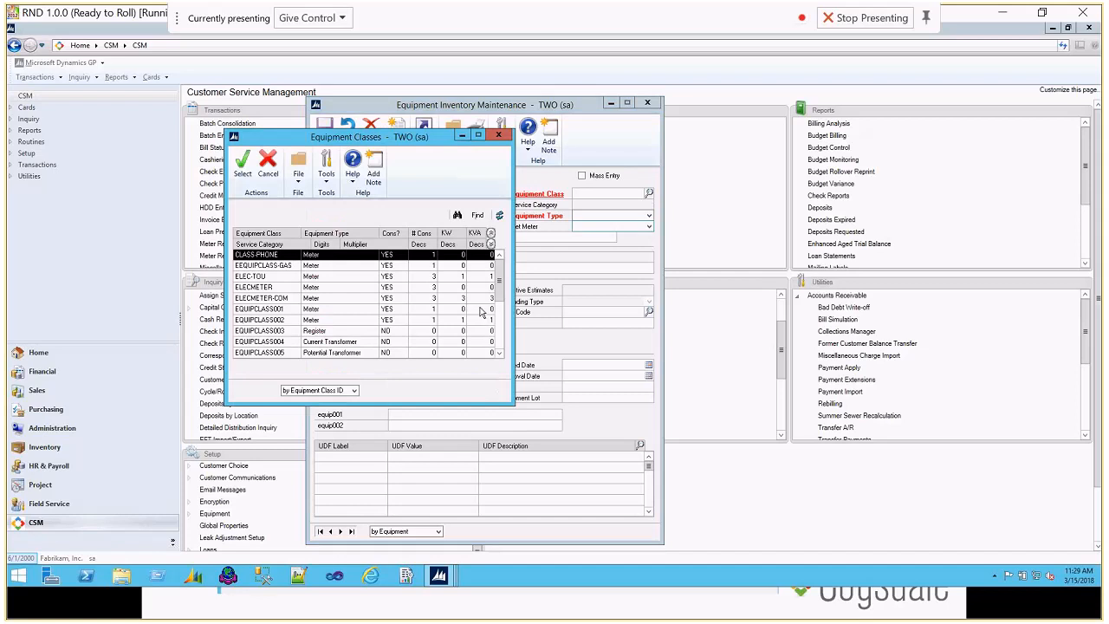
scroll(500, 334, "down", 3)
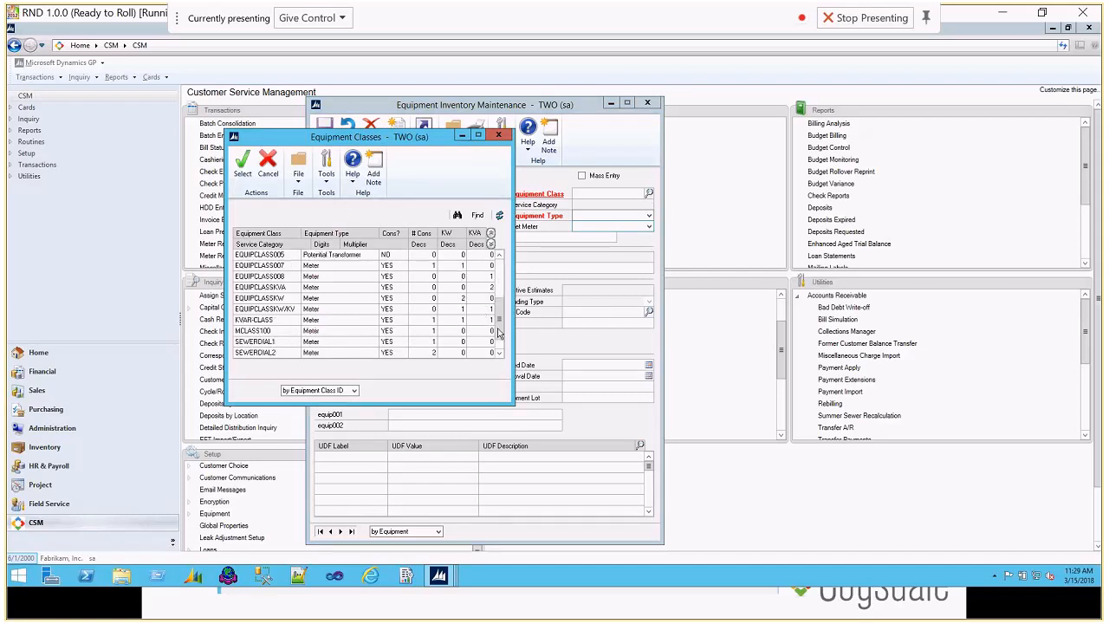
double_click(295, 321)
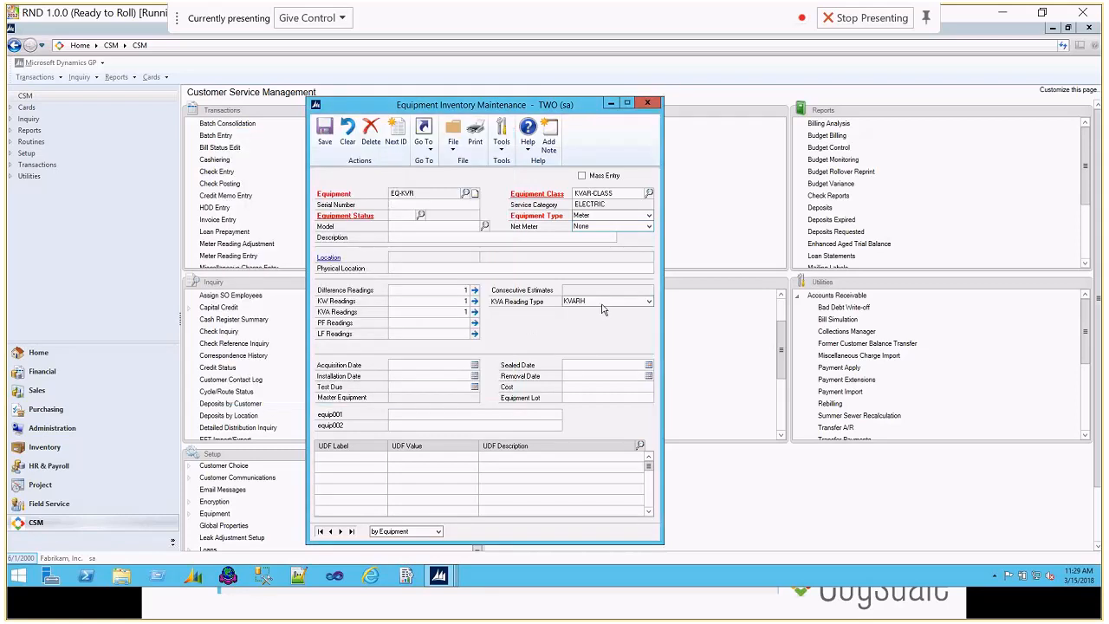
Step: Give EQ-KVR the serial number 456464564 and the status Installed, then save it and close the equipment window
type("456464564")
left_click(418, 216)
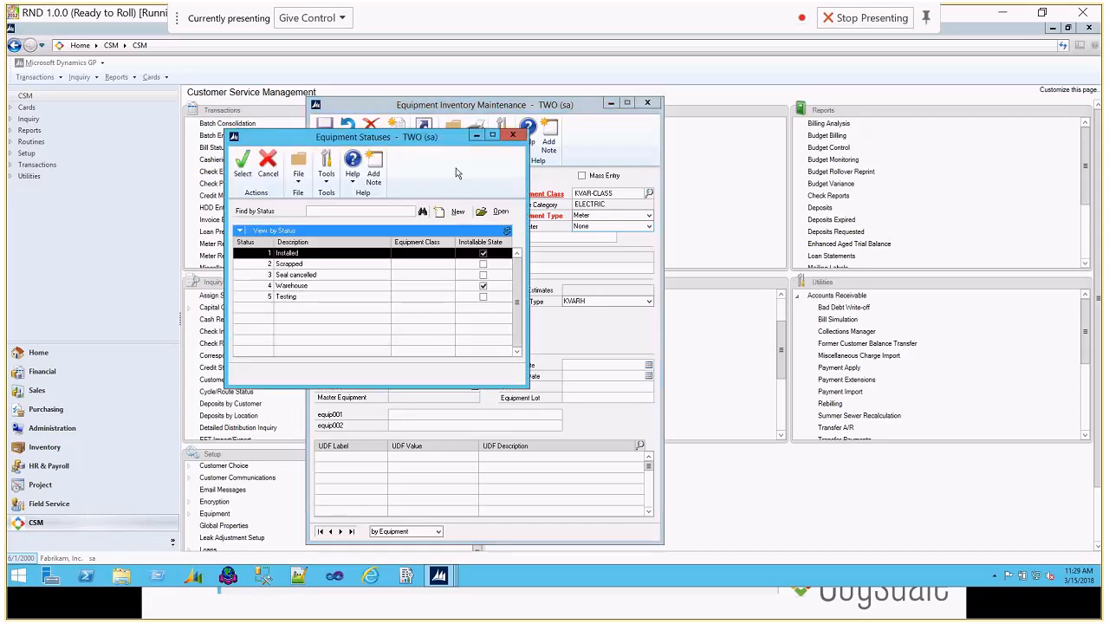
double_click(341, 257)
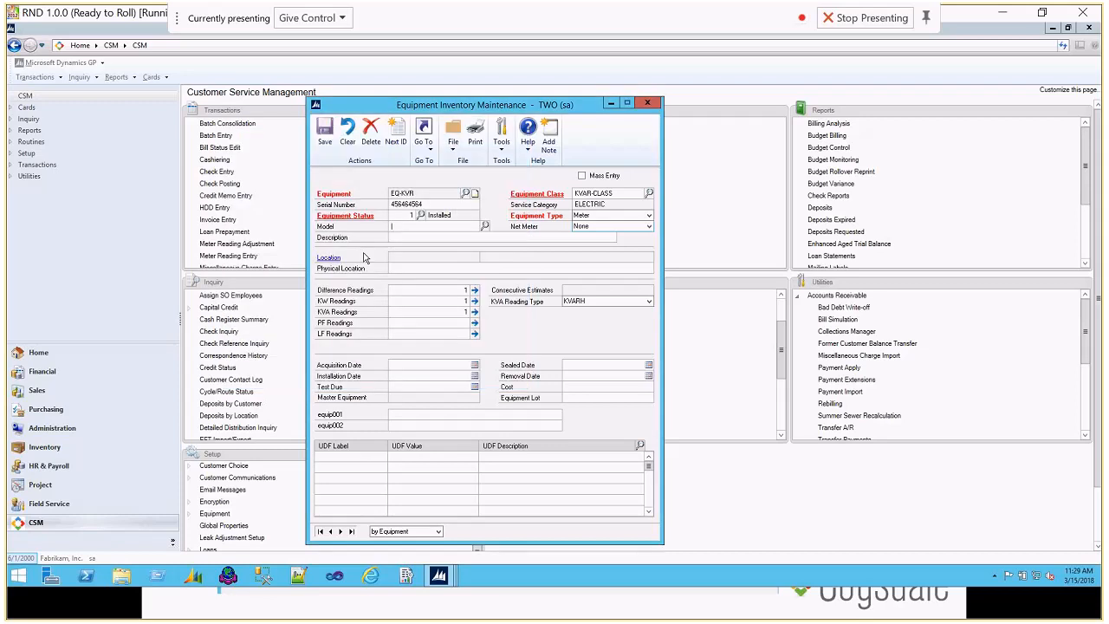
left_click(324, 130)
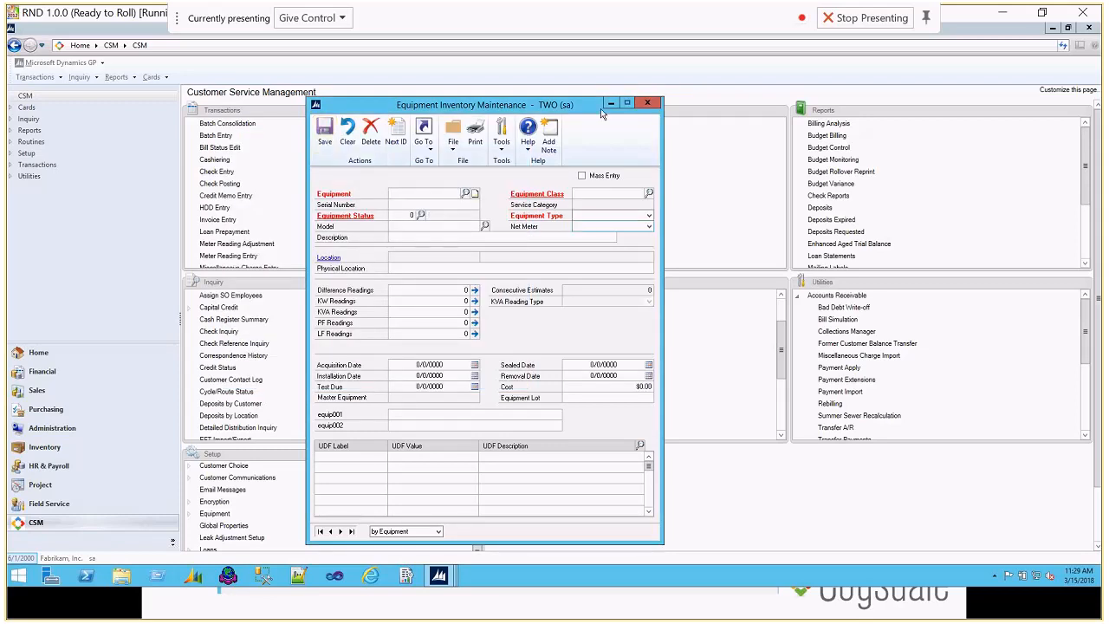
left_click(647, 103)
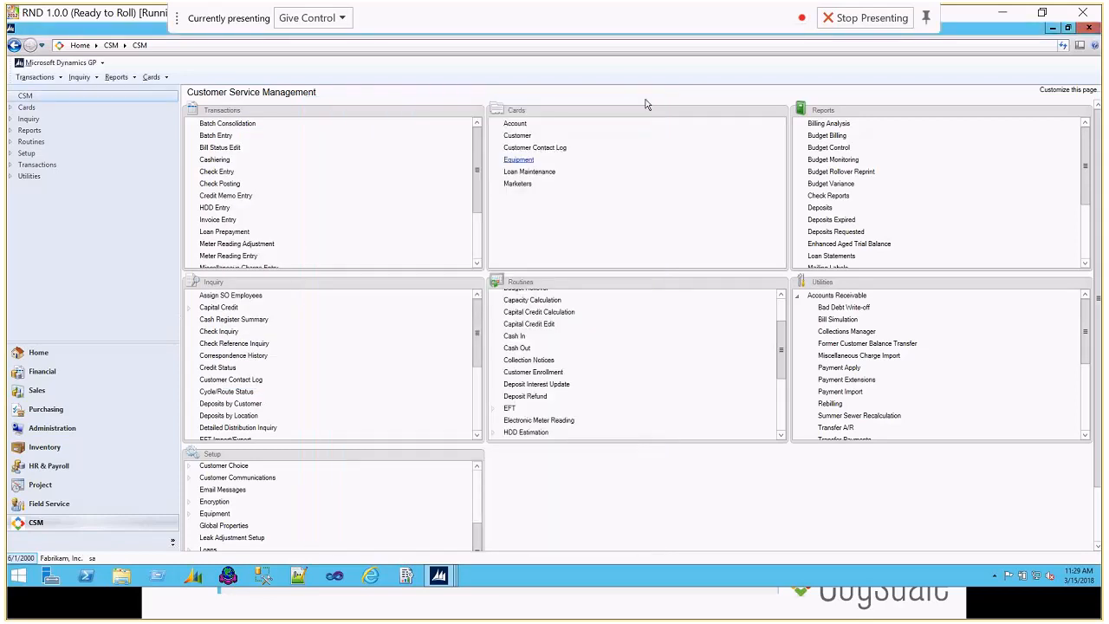
Step: Open the account for location WATER005 and show its services
left_click(517, 125)
type("water005")
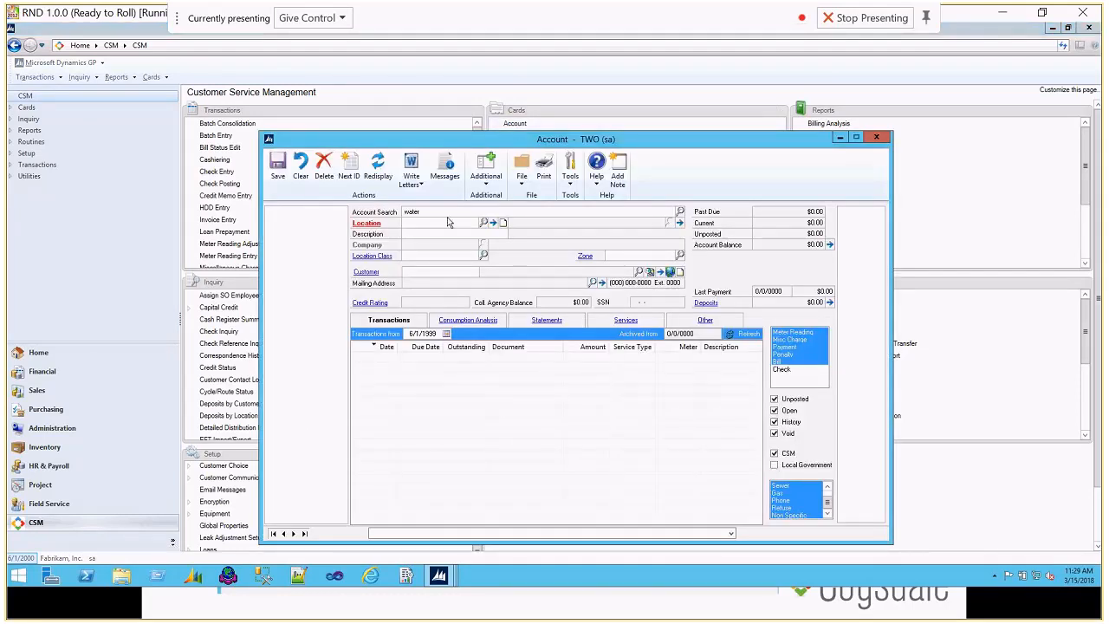
key("Return")
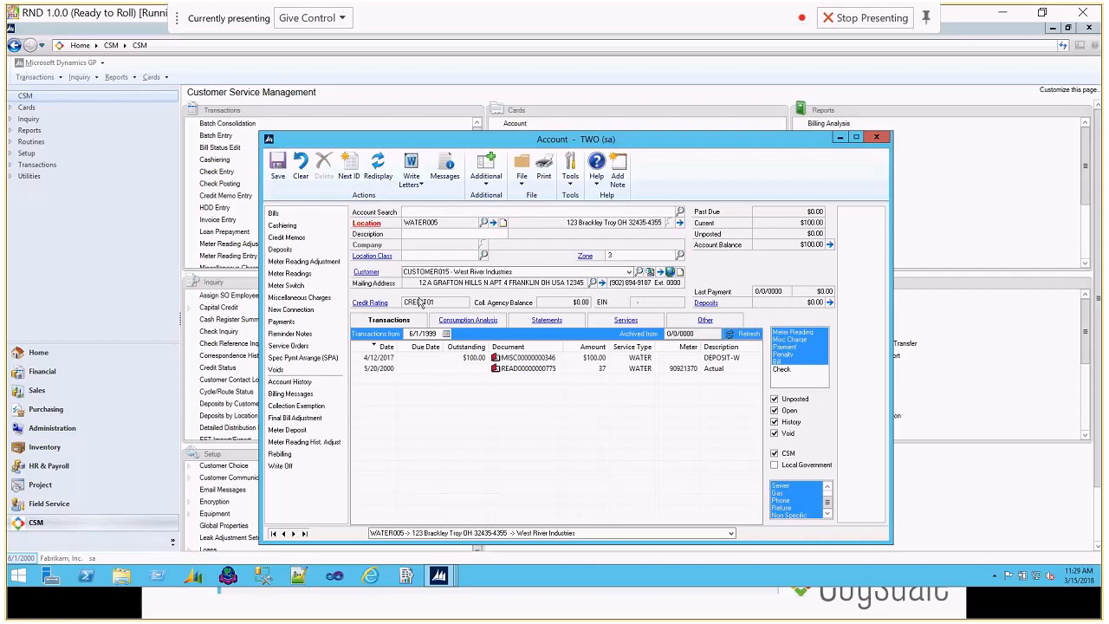
left_click(627, 320)
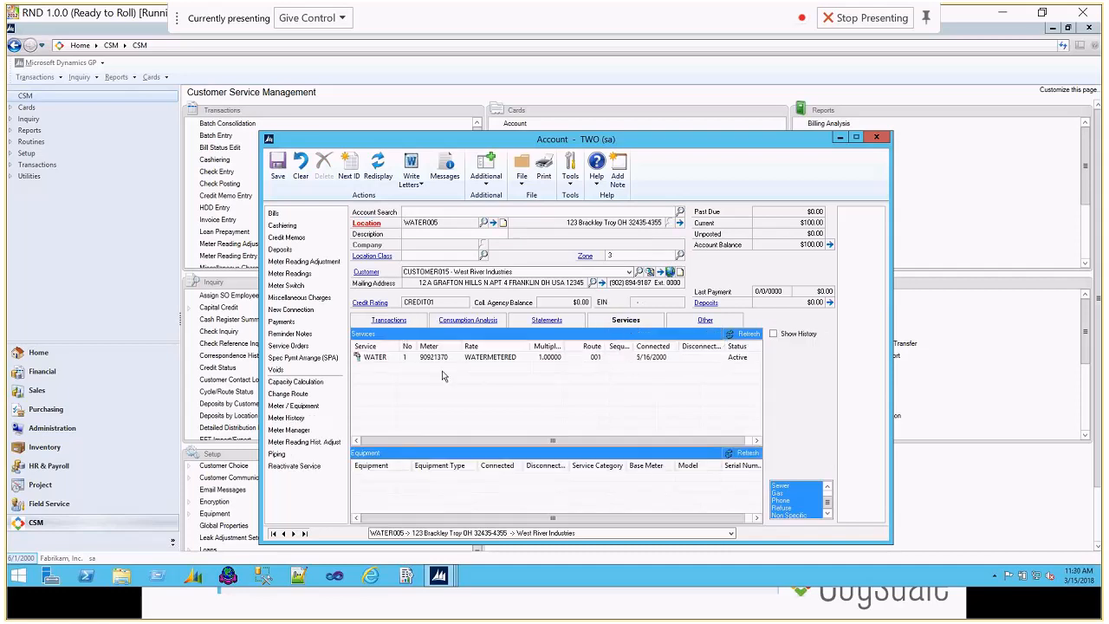
Step: Create a new ELECTRIC connection on route 001 for WATER005 and start a meter installation on it
left_click(295, 310)
type("ELECTRIC")
key("Tab")
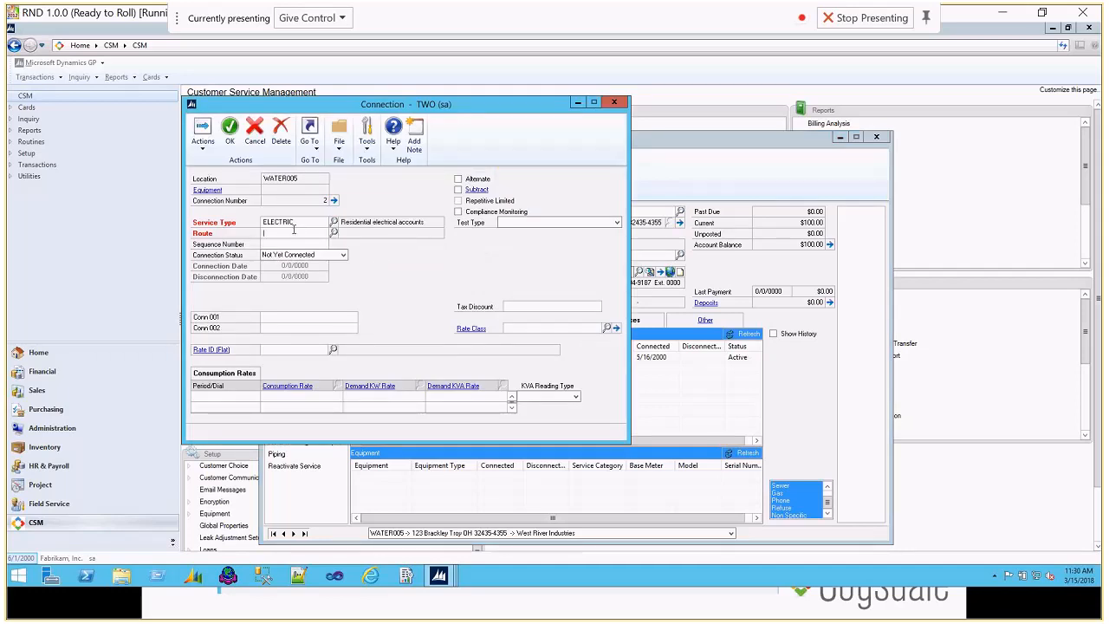
type("001")
key("Tab")
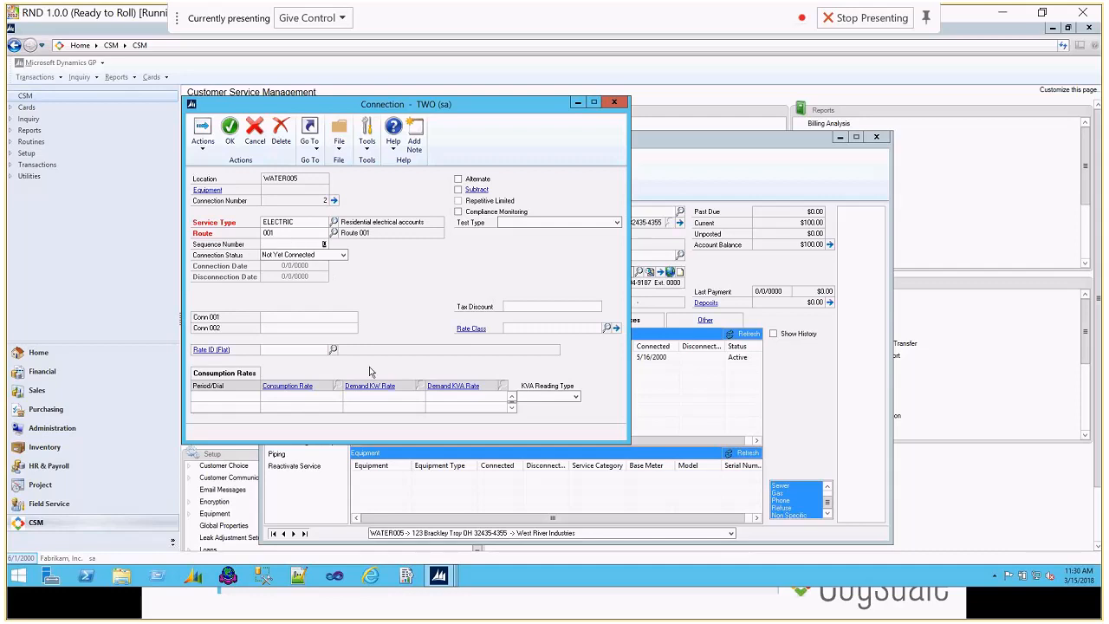
left_click(202, 147)
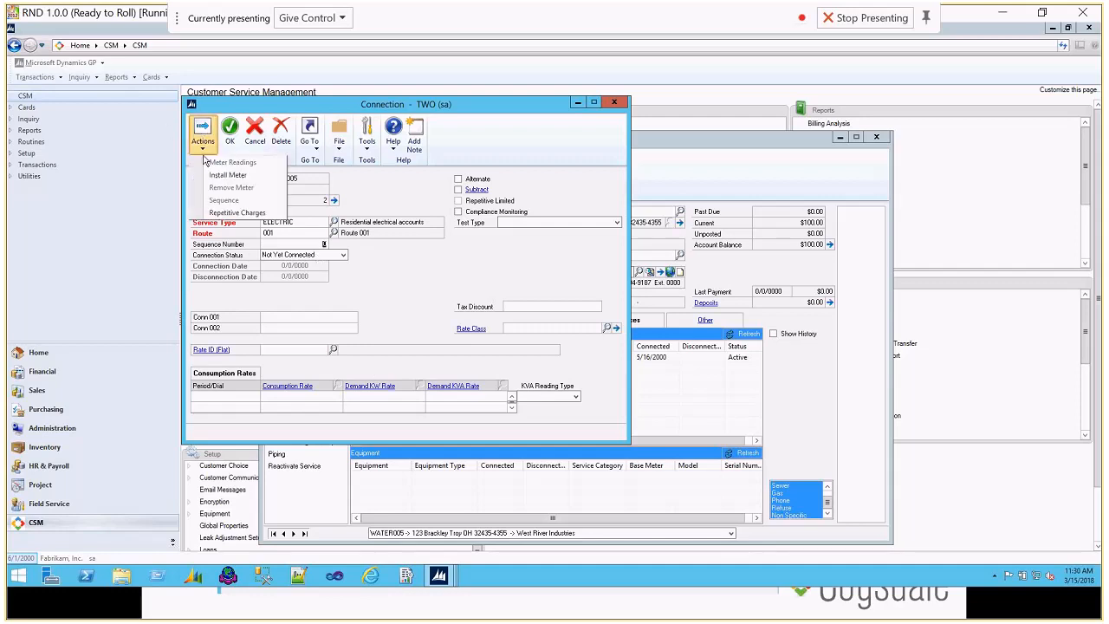
left_click(227, 175)
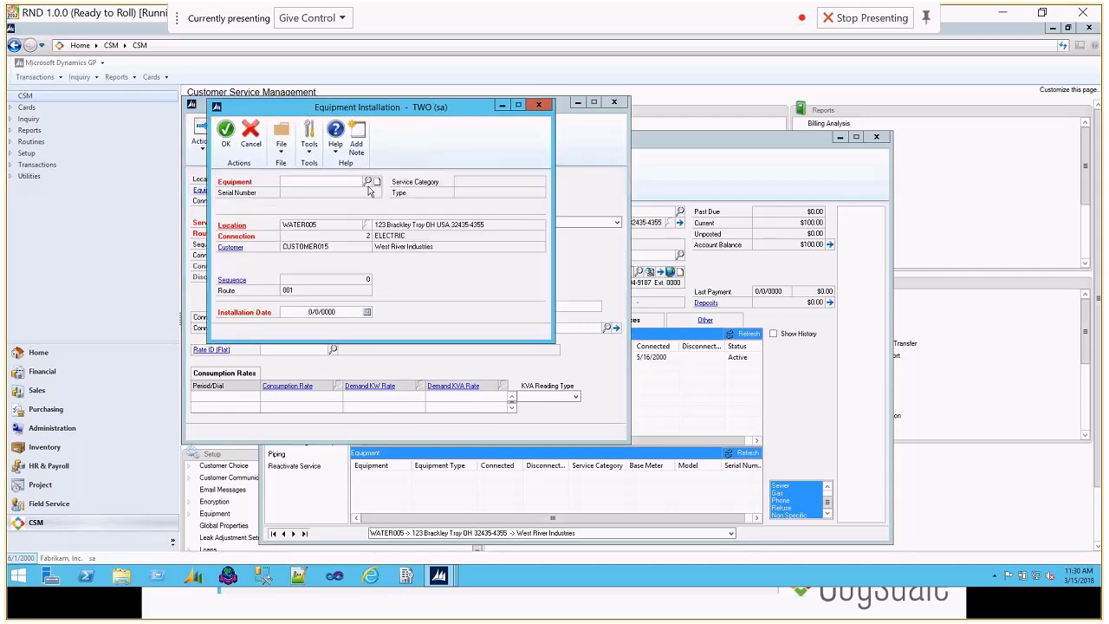
Step: Try to enter EQ-KVAR as the equipment to install and dismiss the message
type("EQ-KVAR")
key("Tab")
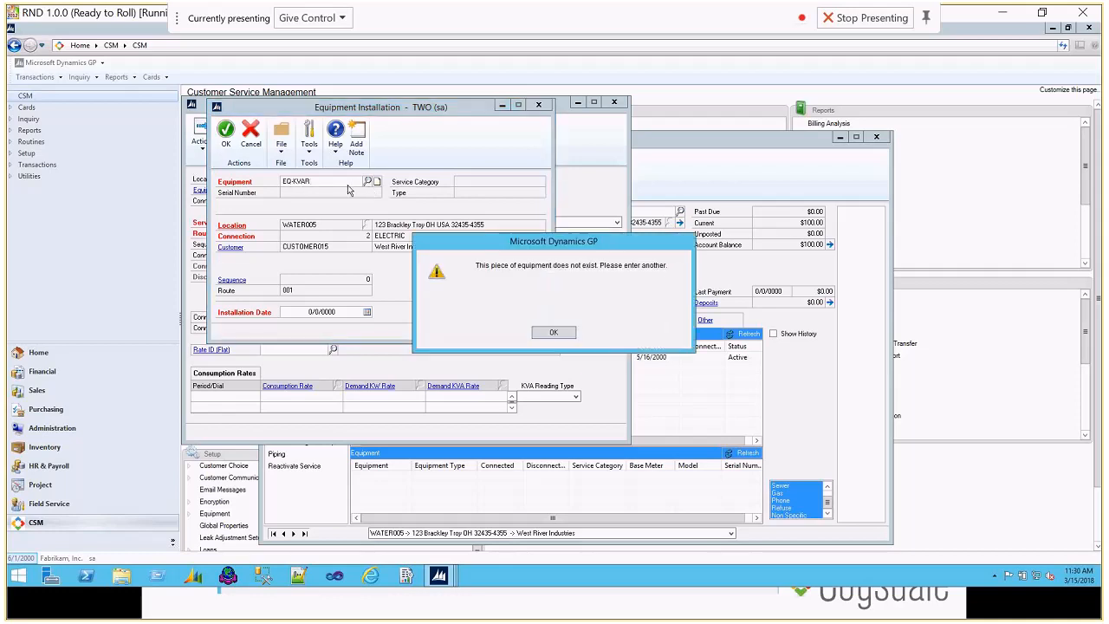
left_click(557, 330)
Step: Install meter EQ-KVR from the equipment inventory on the connection with installation date 5/1/2000
left_click(368, 182)
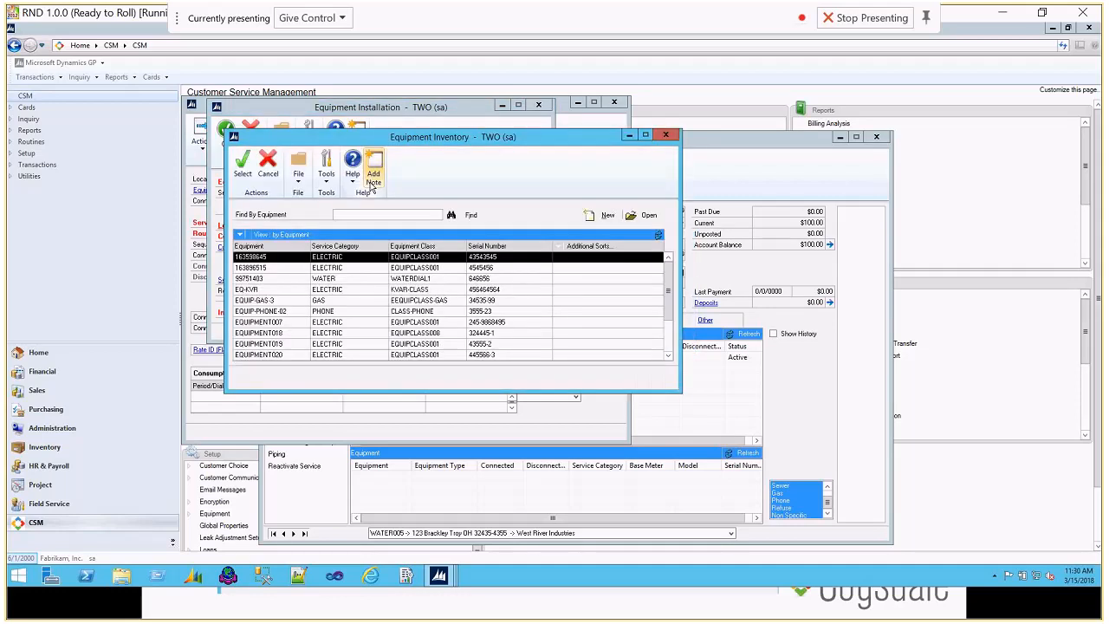
double_click(270, 292)
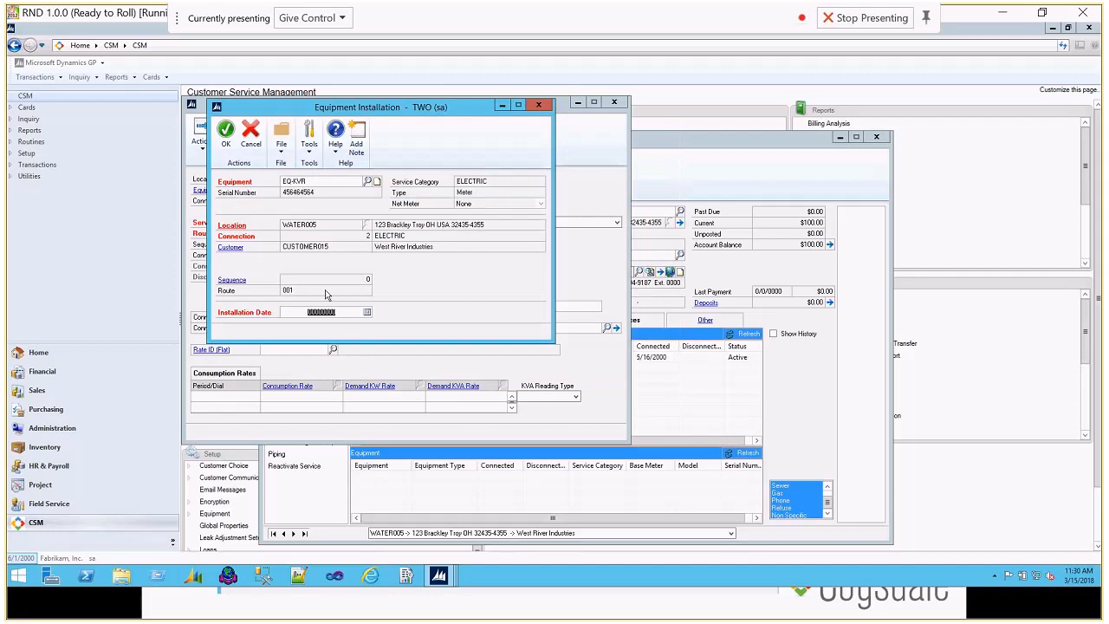
type("0")
type("50")
left_click(225, 131)
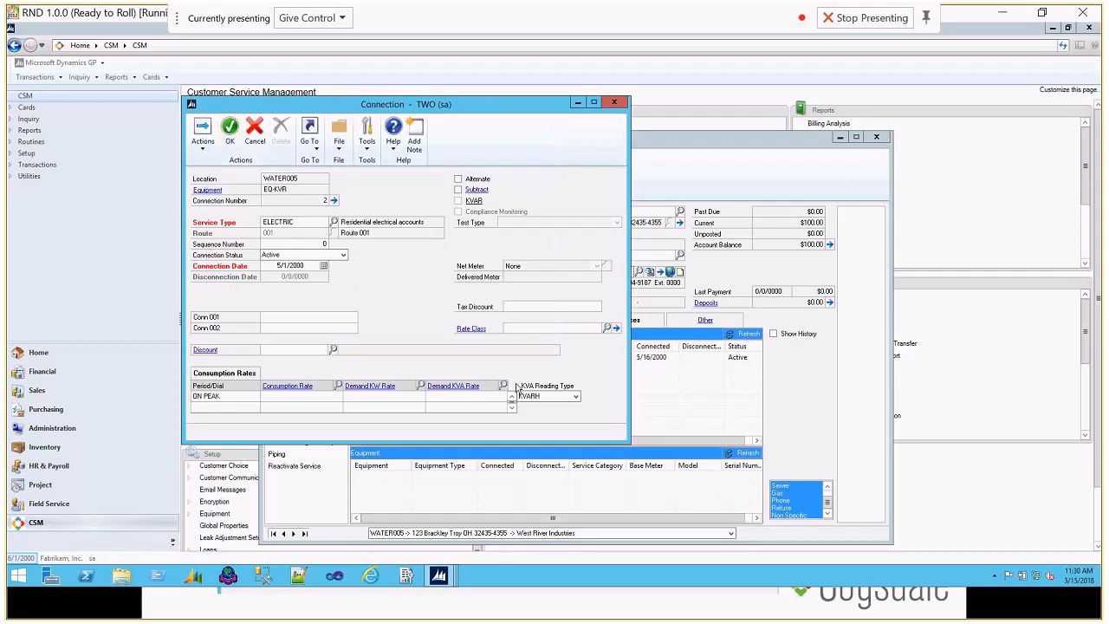
Step: Assign GS-PK ENERGY as the ON PEAK consumption rate and GS-PK DEMAND as both the Demand KW and Demand KVA rates, and save the connection
left_click(338, 386)
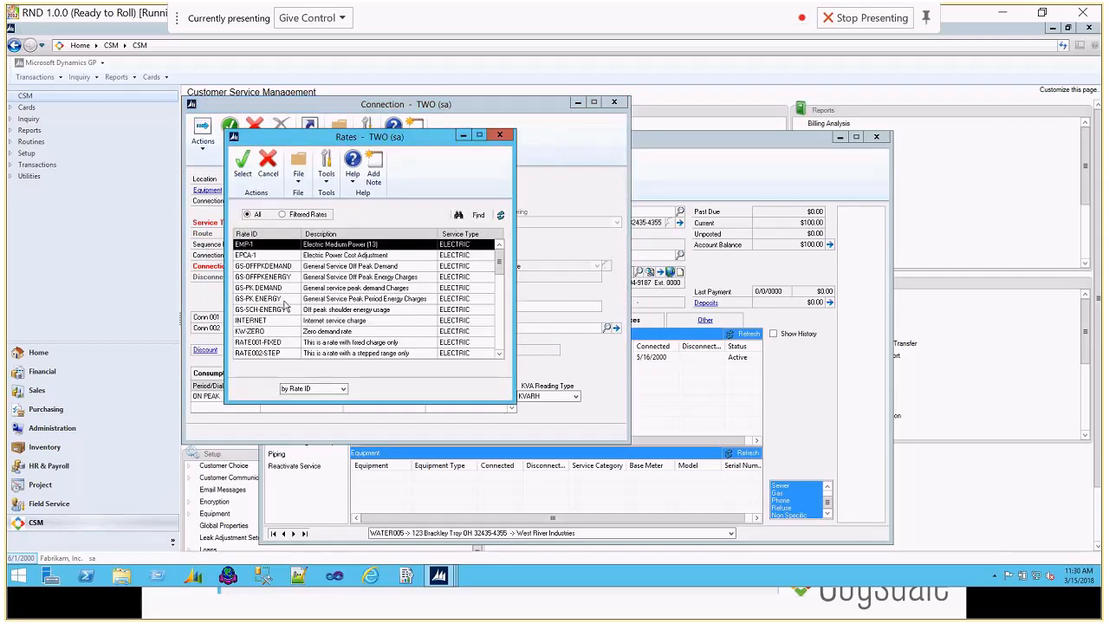
double_click(284, 301)
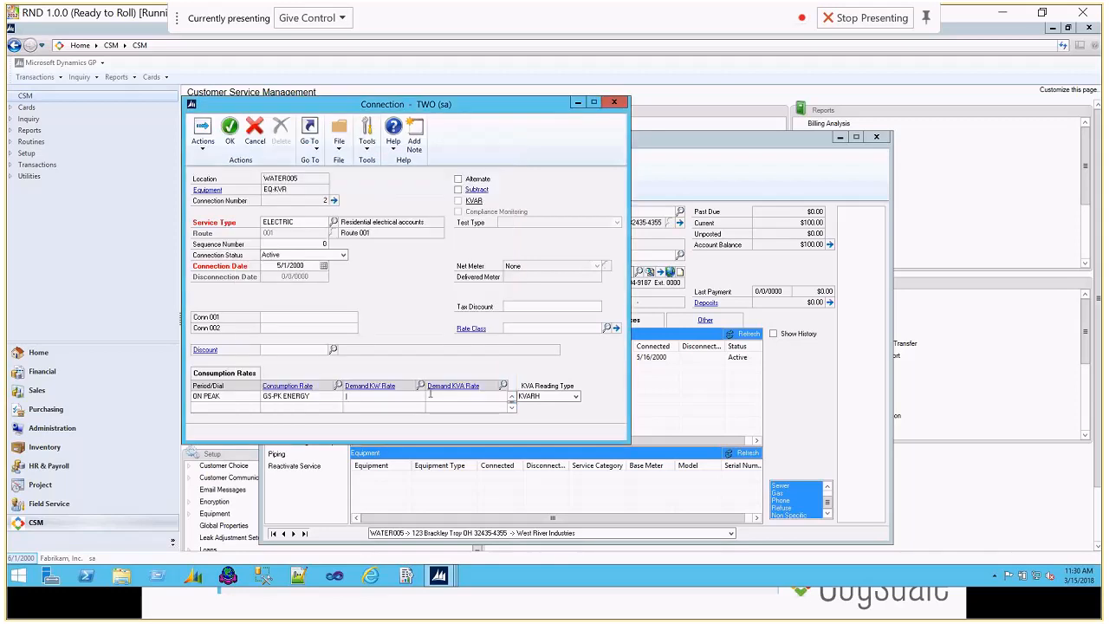
left_click(422, 385)
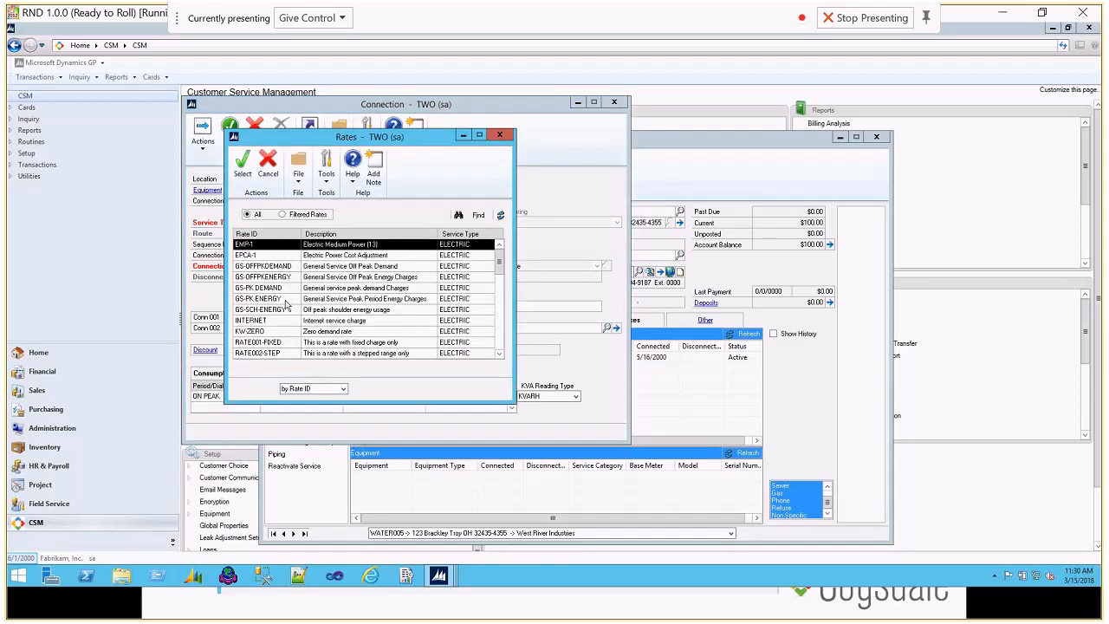
double_click(286, 290)
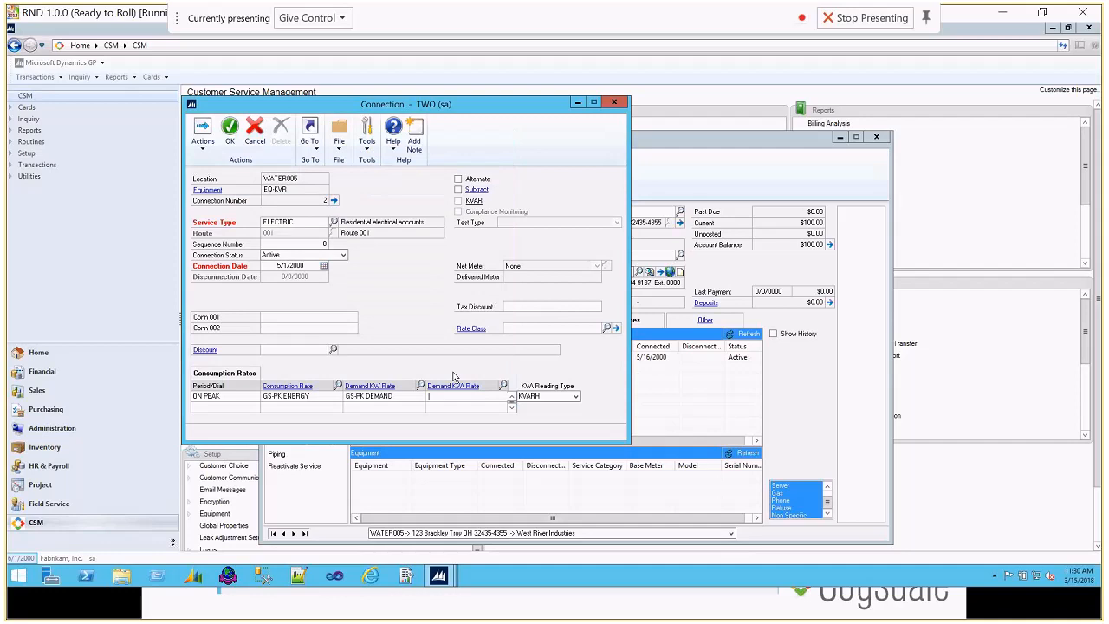
left_click(509, 387)
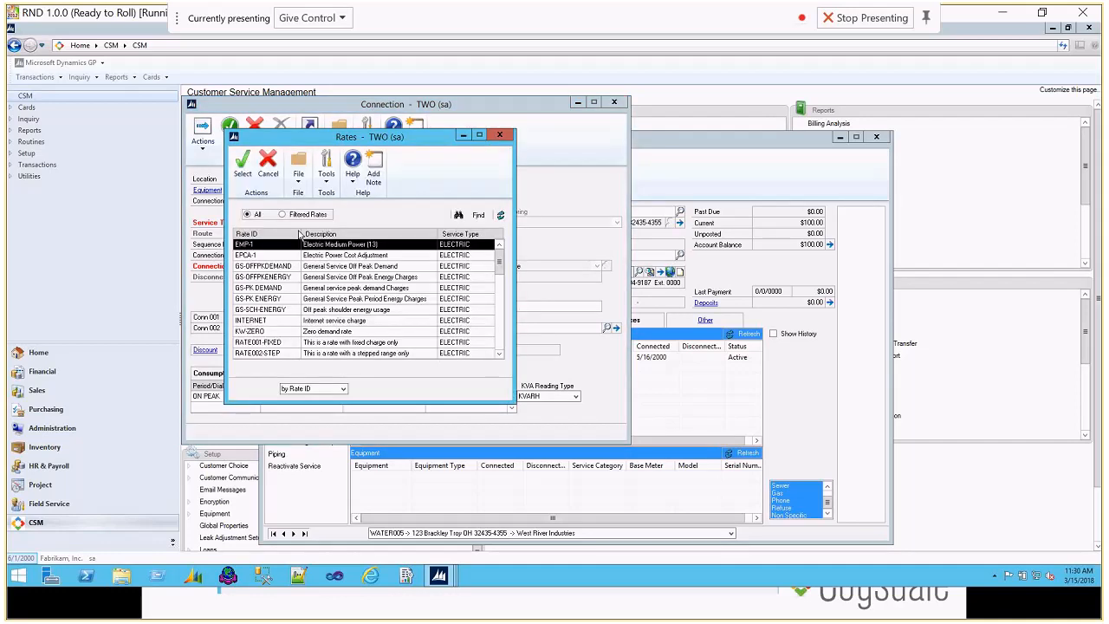
double_click(286, 287)
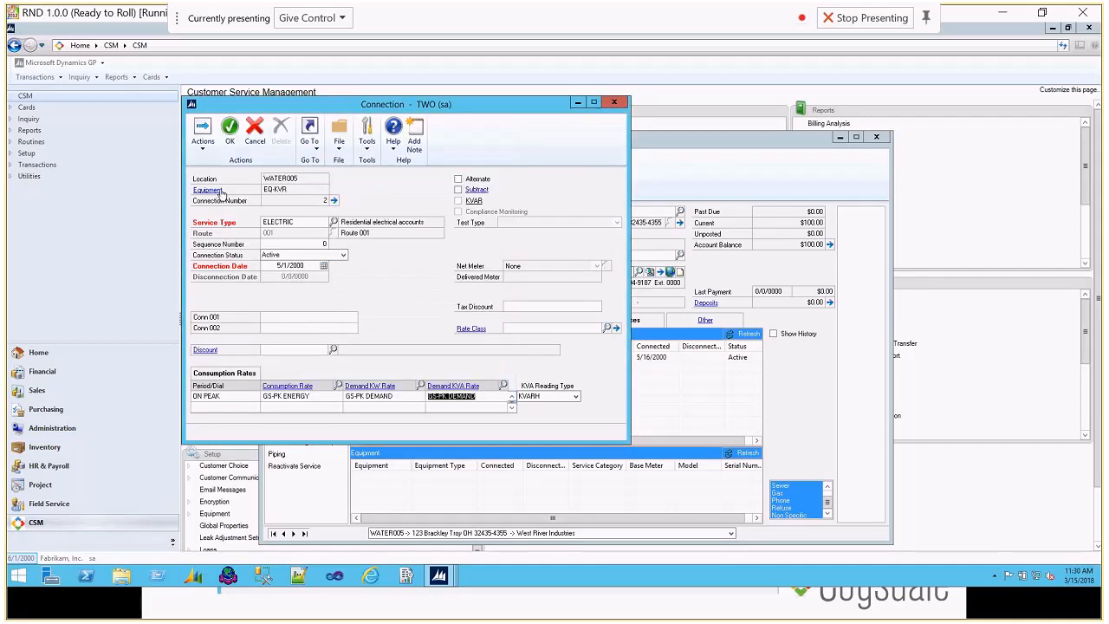
left_click(230, 130)
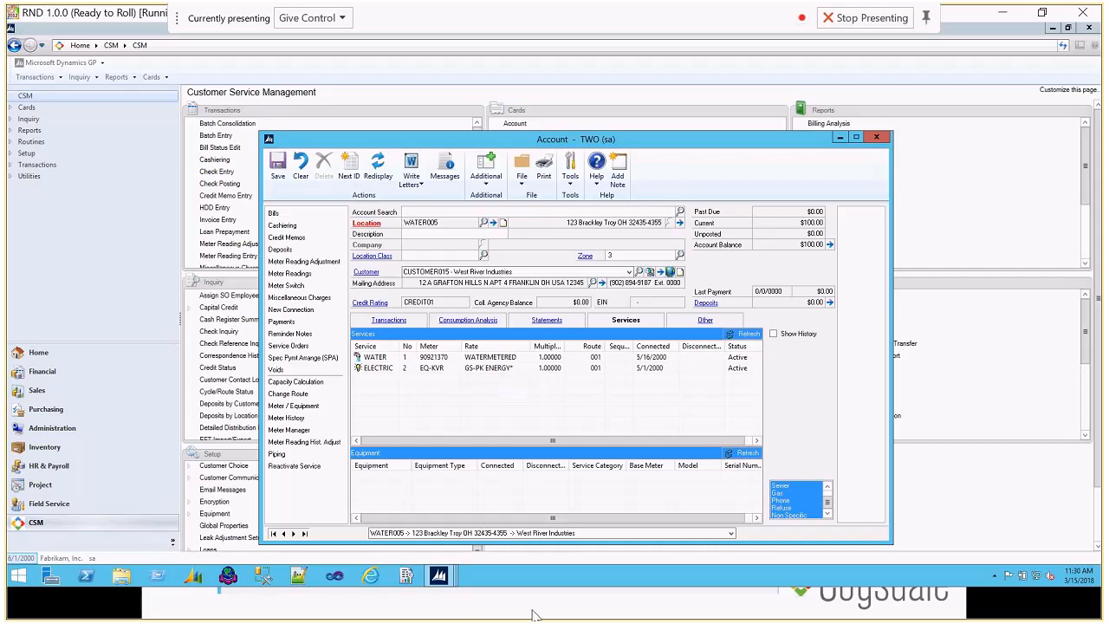
left_click(617, 607)
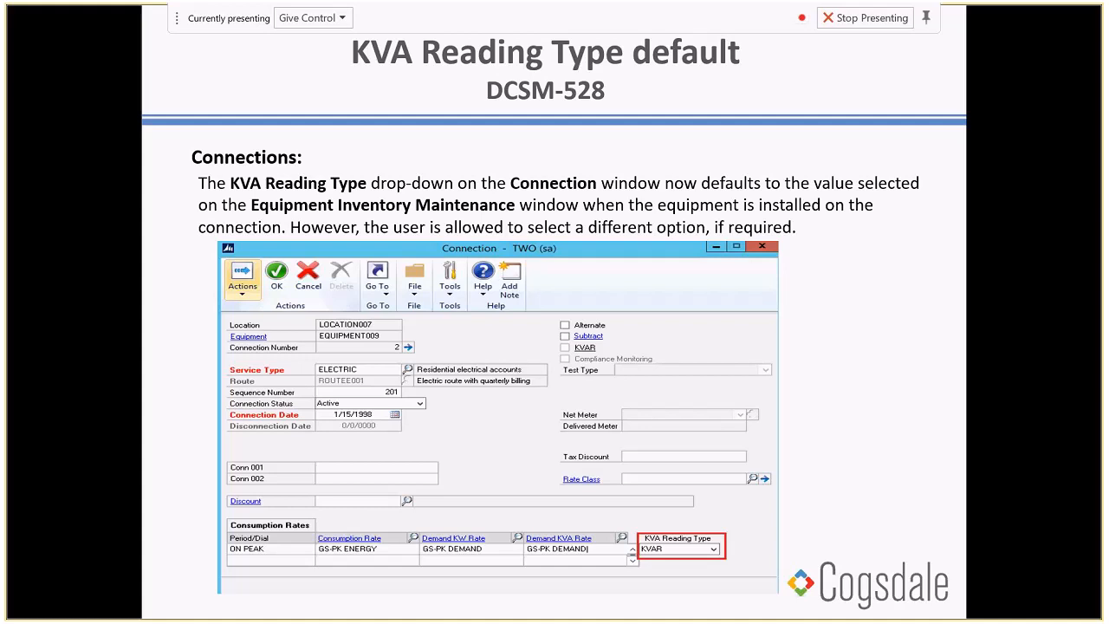
key("Right")
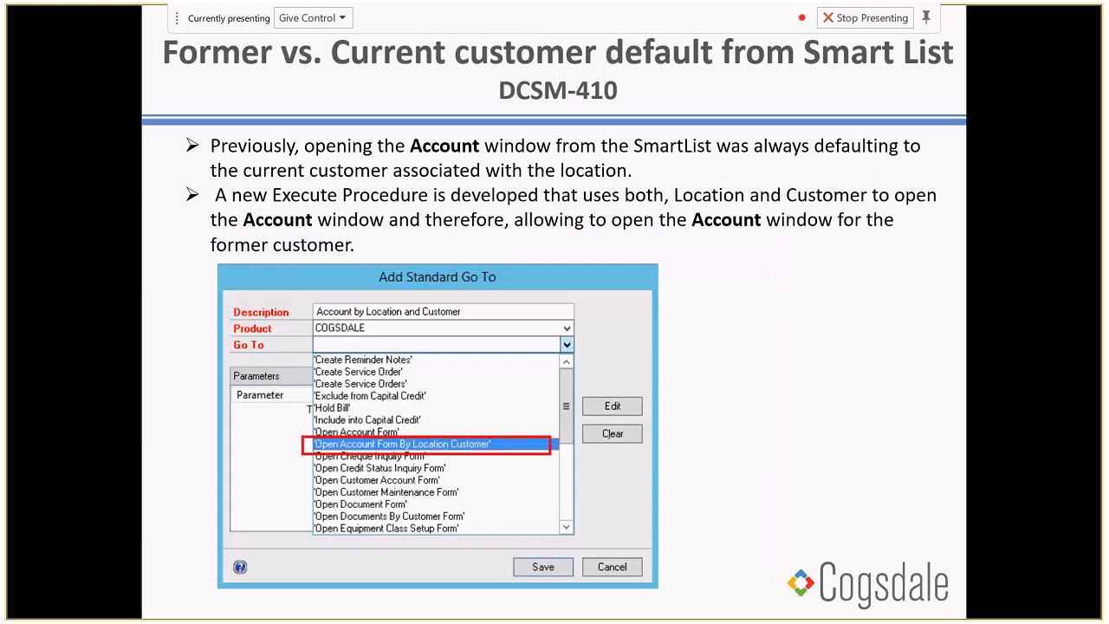
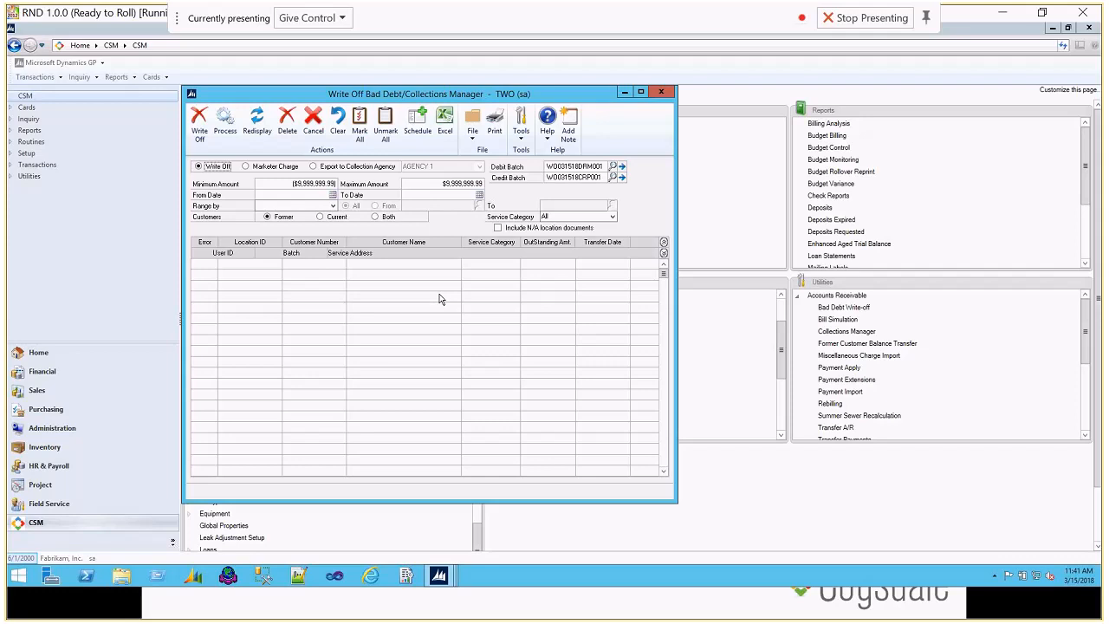
Step: Set the Write Off Bad Debt/Collections Manager to Export to Collection Agency and reposition its window
left_click(336, 169)
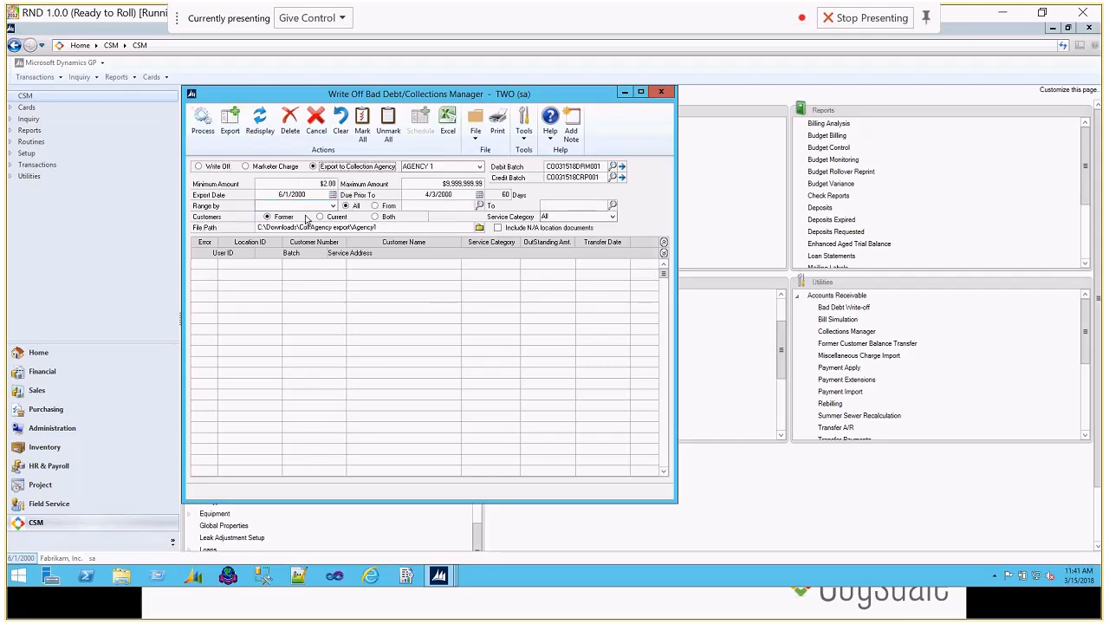
left_click_drag(340, 93, 403, 79)
Step: Look up AGENCY 1 in the Third Party Collections agency setup, review its charge types, limits and export path, and close the record
left_click(257, 538)
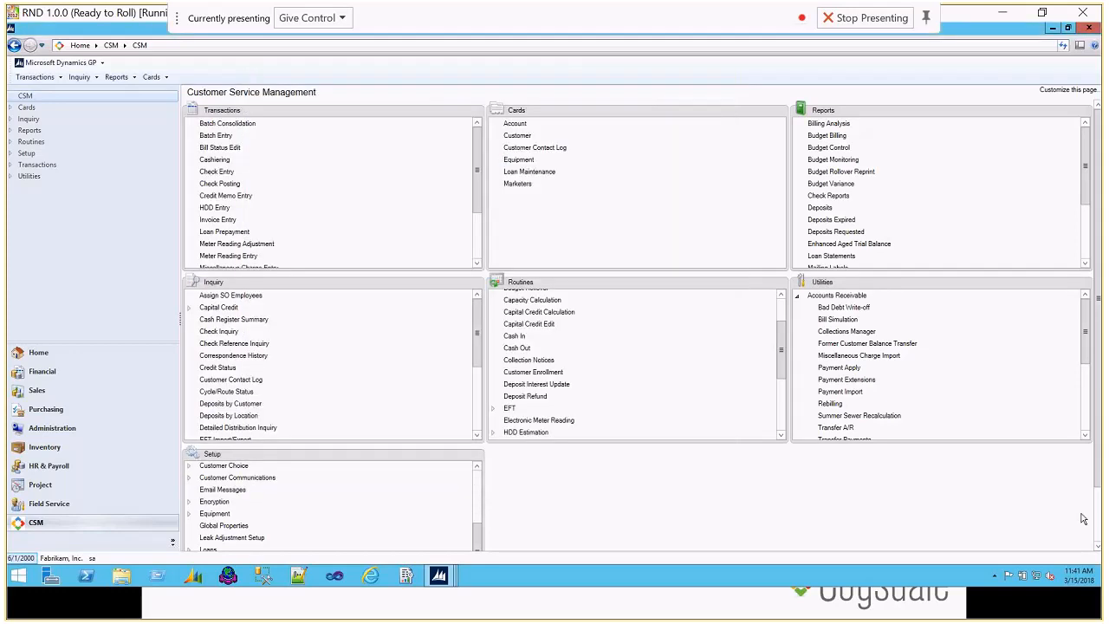
left_click(1098, 545)
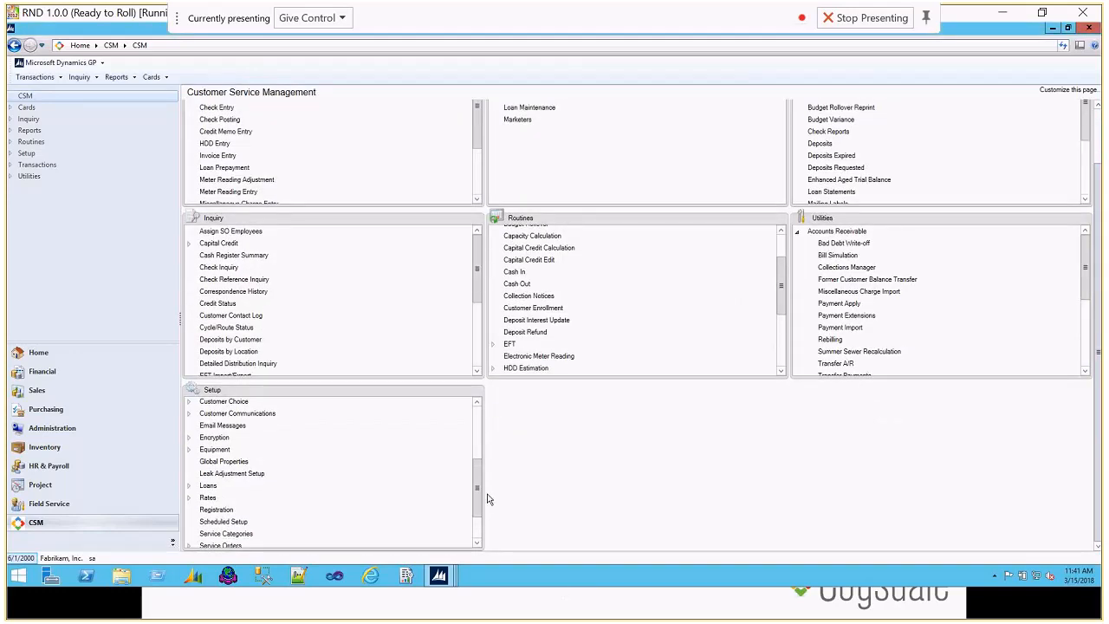
scroll(481, 520, "down", 2)
left_click(189, 517)
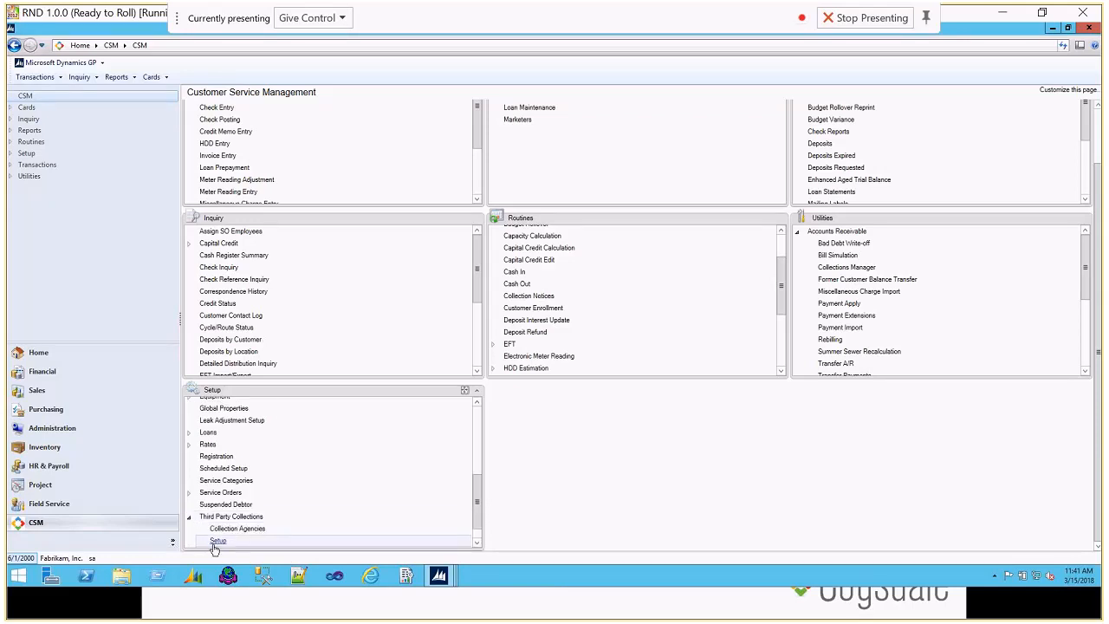
left_click(227, 528)
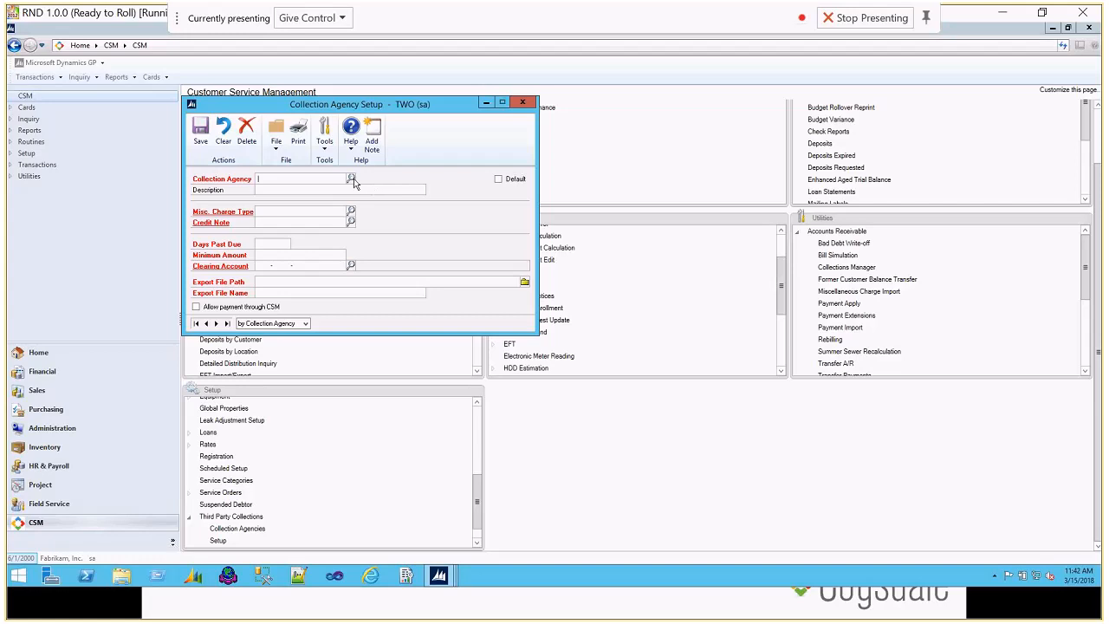
left_click(352, 182)
double_click(277, 211)
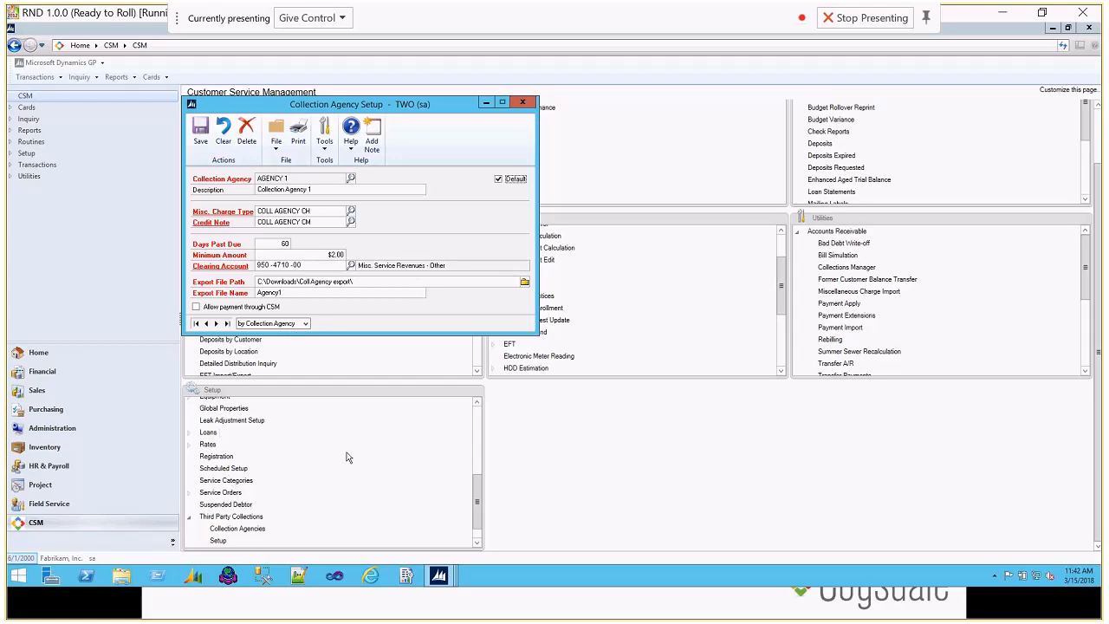
left_click(524, 104)
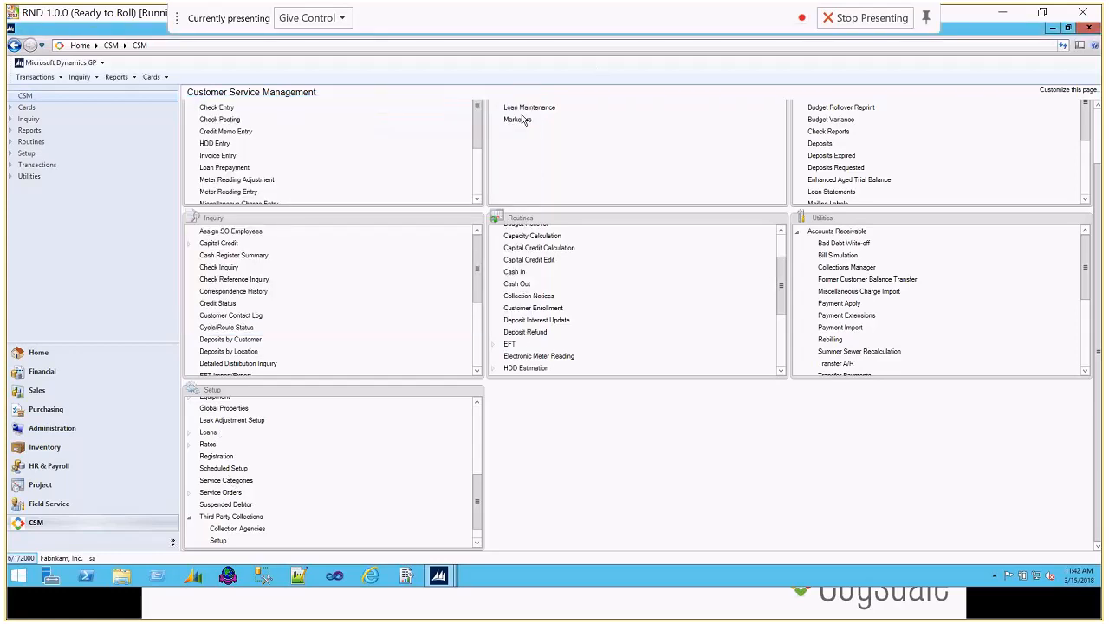
Step: Return to the collections manager and set the Export Date to 8/1/2000 and Due Prior To to 6/1/2000
mouse_move(450, 585)
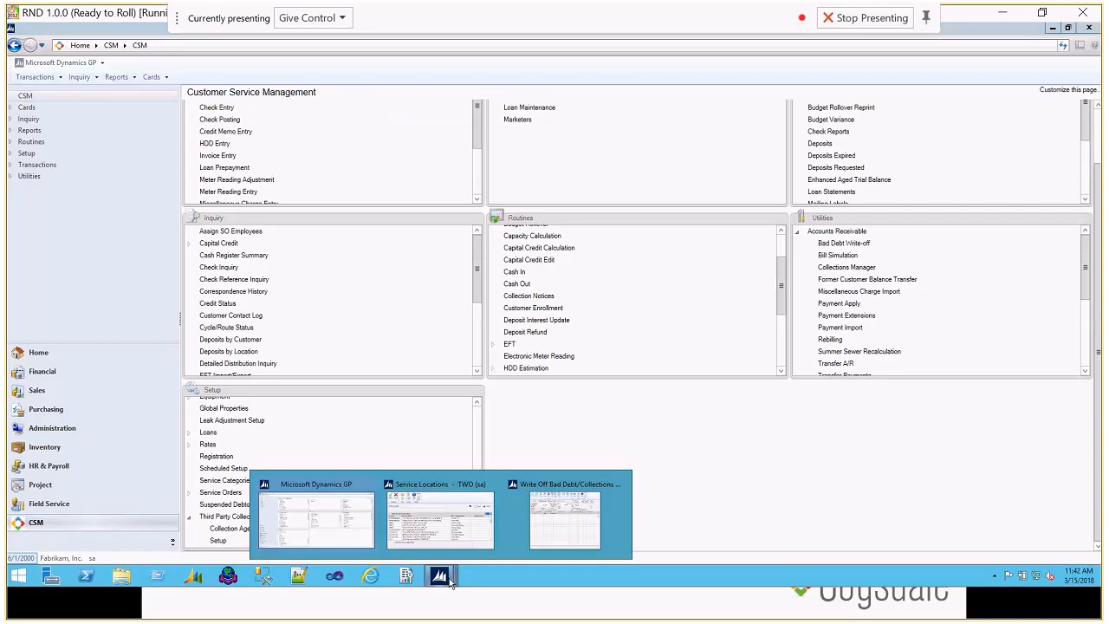
left_click(550, 525)
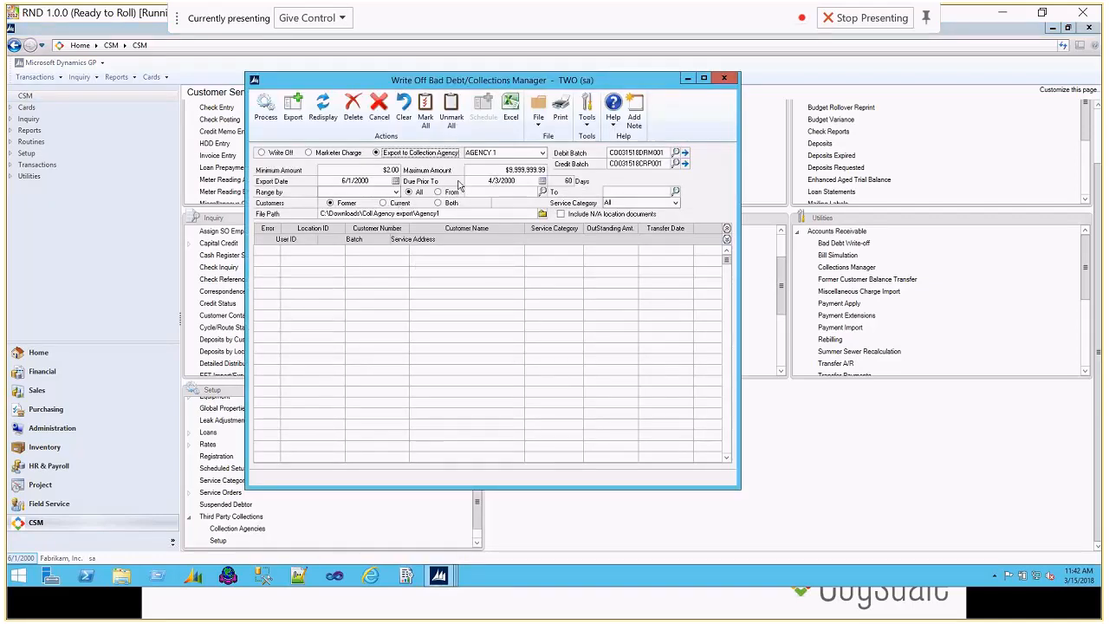
left_click(355, 180)
type("080100")
key("Tab")
type("0601")
key("Tab")
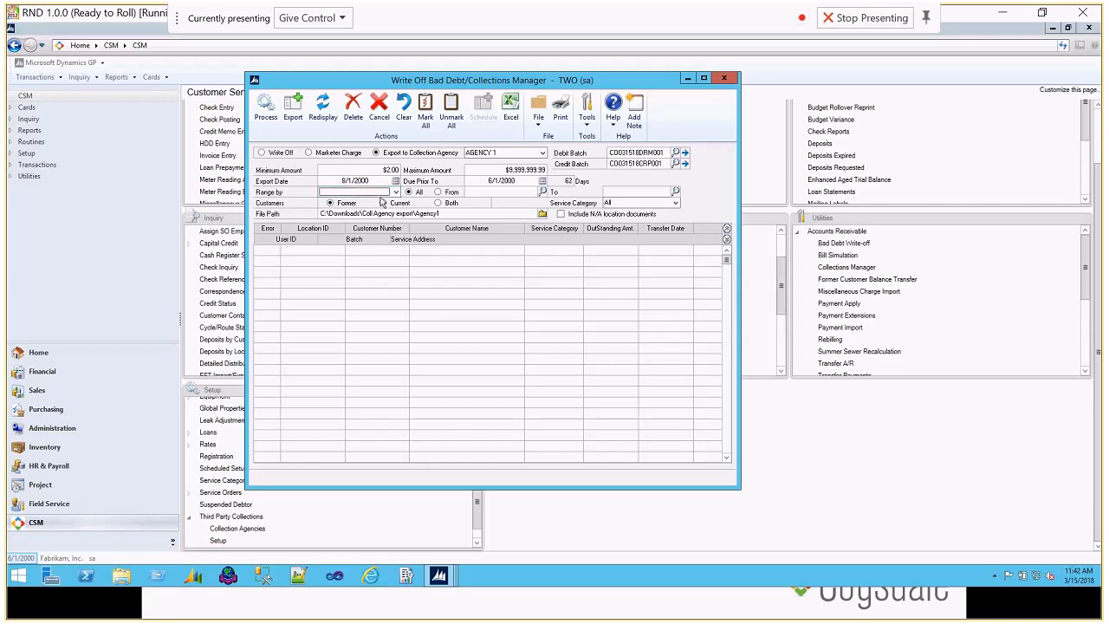
Step: Include both former and current customers, load the matching accounts, and mark all of them
left_click(451, 205)
left_click(260, 115)
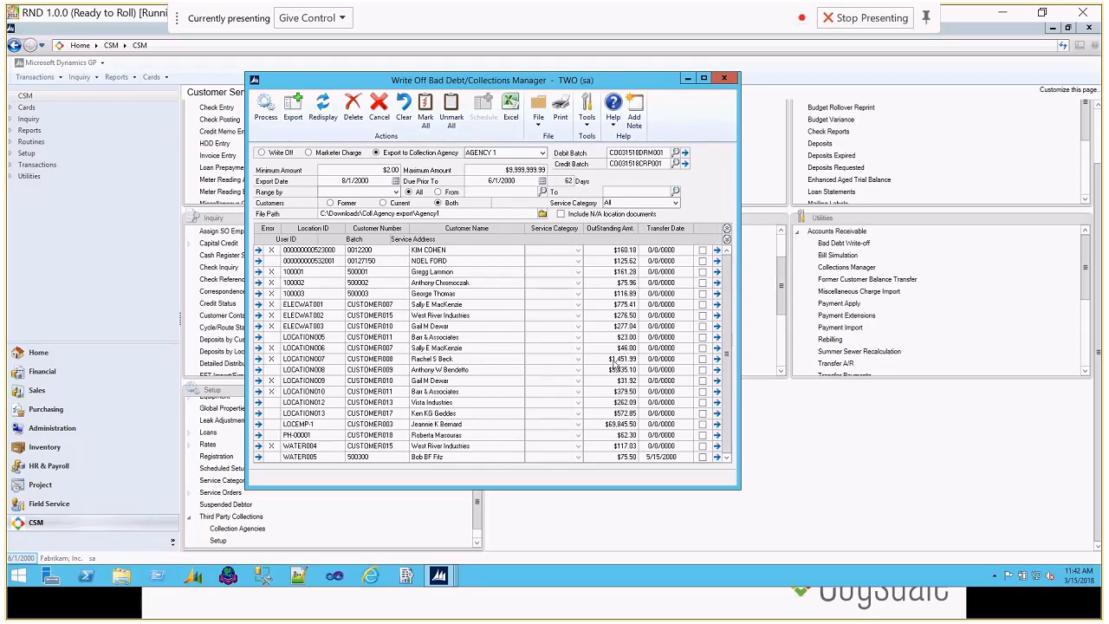
left_click(423, 124)
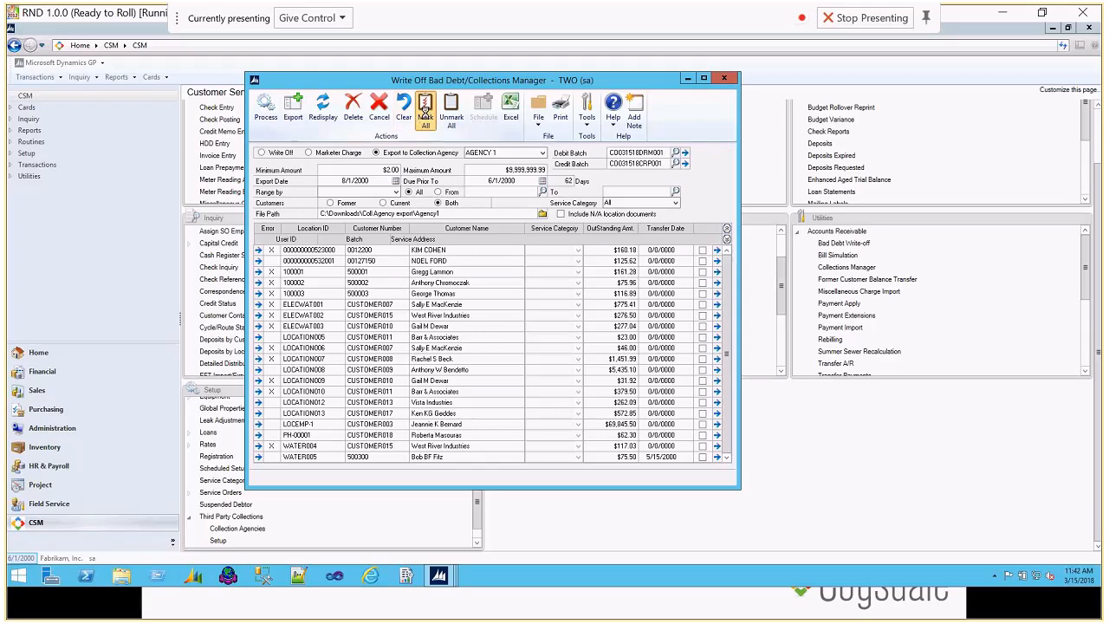
Step: Export the marked accounts to the Agency1 file, overwriting the existing one, and close the export error report
left_click(292, 116)
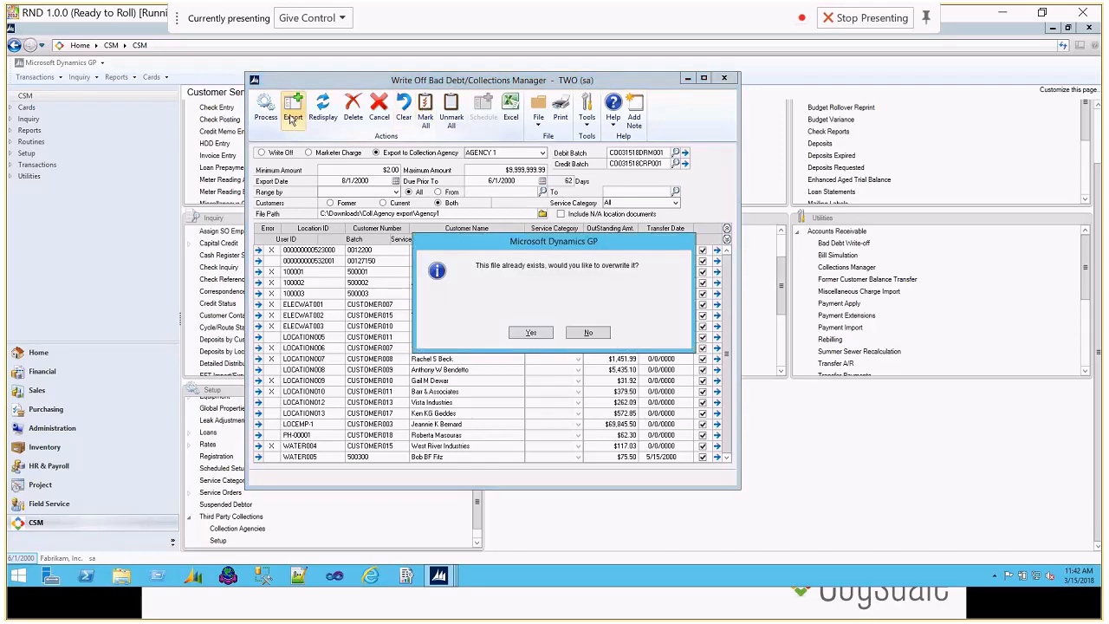
left_click(531, 334)
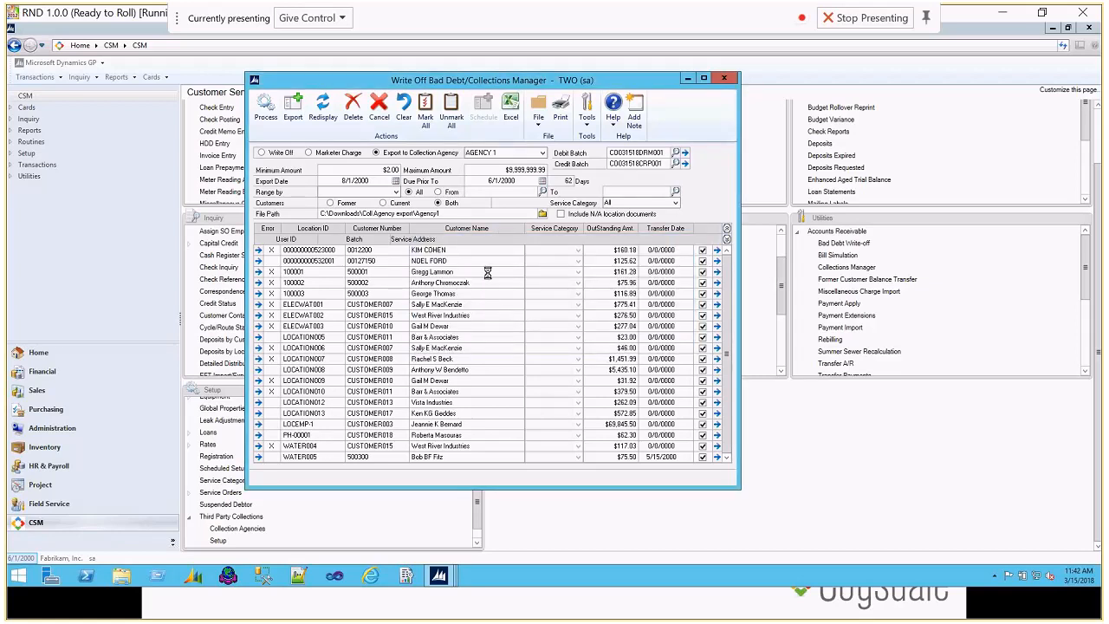
left_click(598, 378)
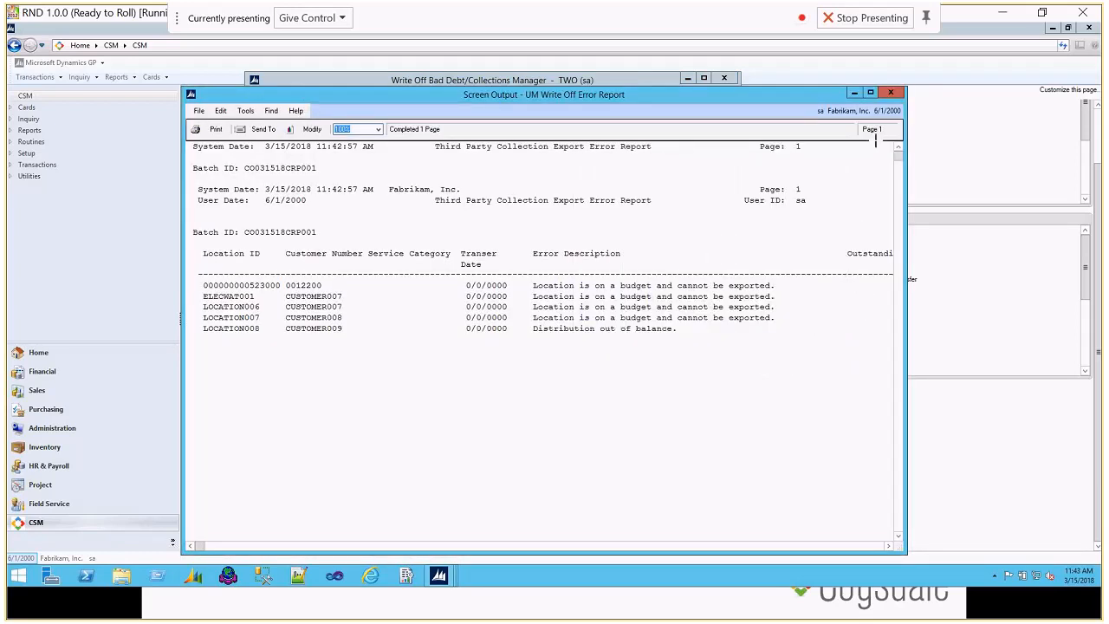
left_click(893, 93)
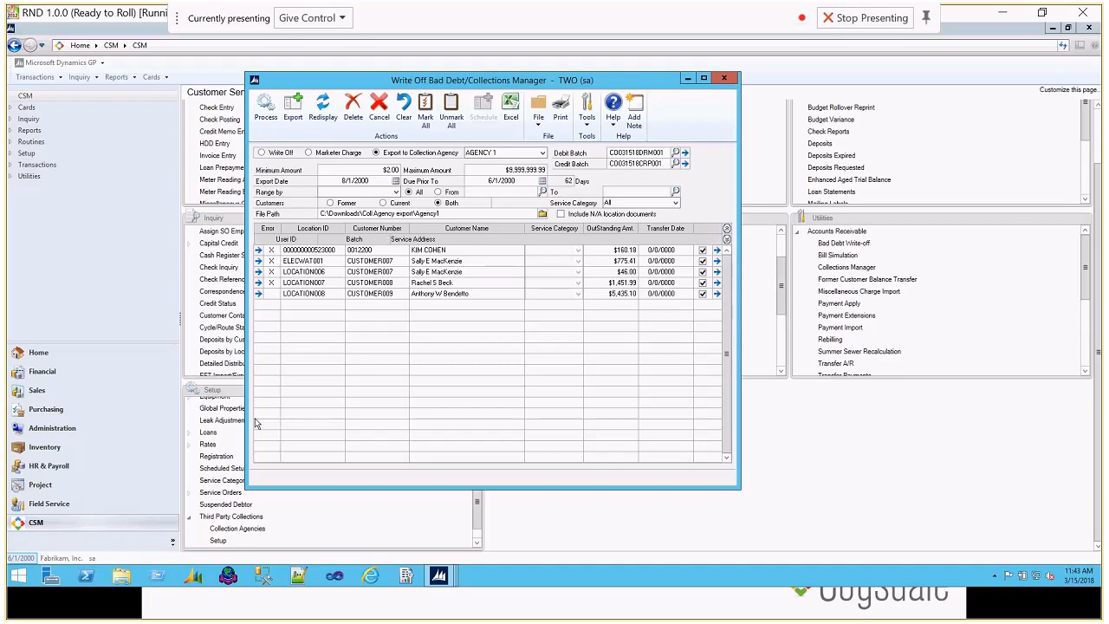
Step: Open the exported Agency1 file from C:\Downloads\Coll Agency export in Notepad
left_click(121, 578)
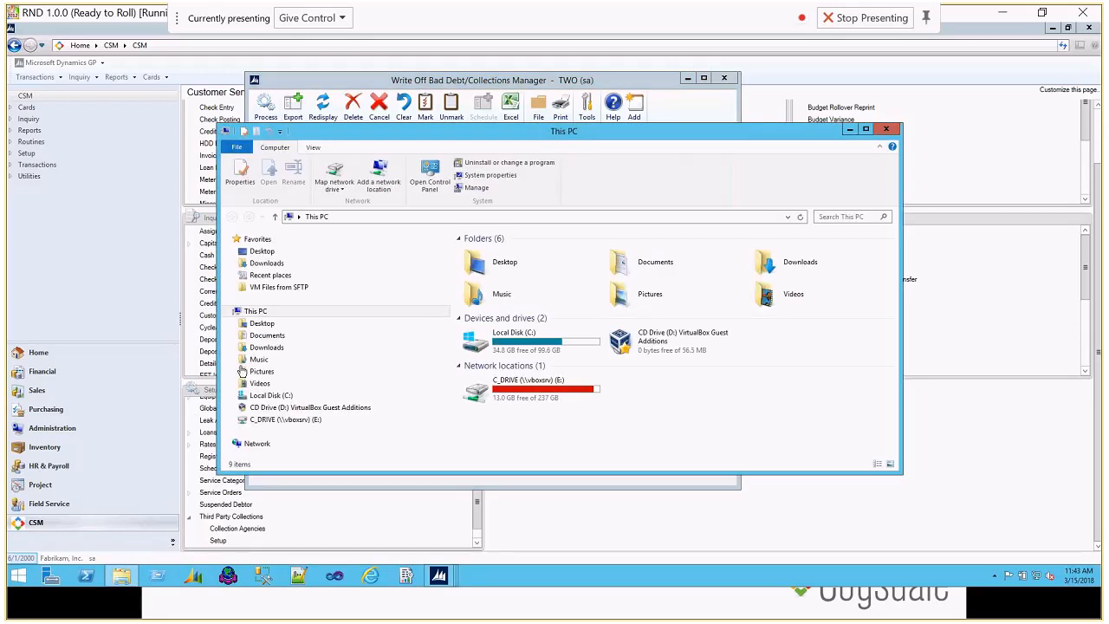
left_click(271, 395)
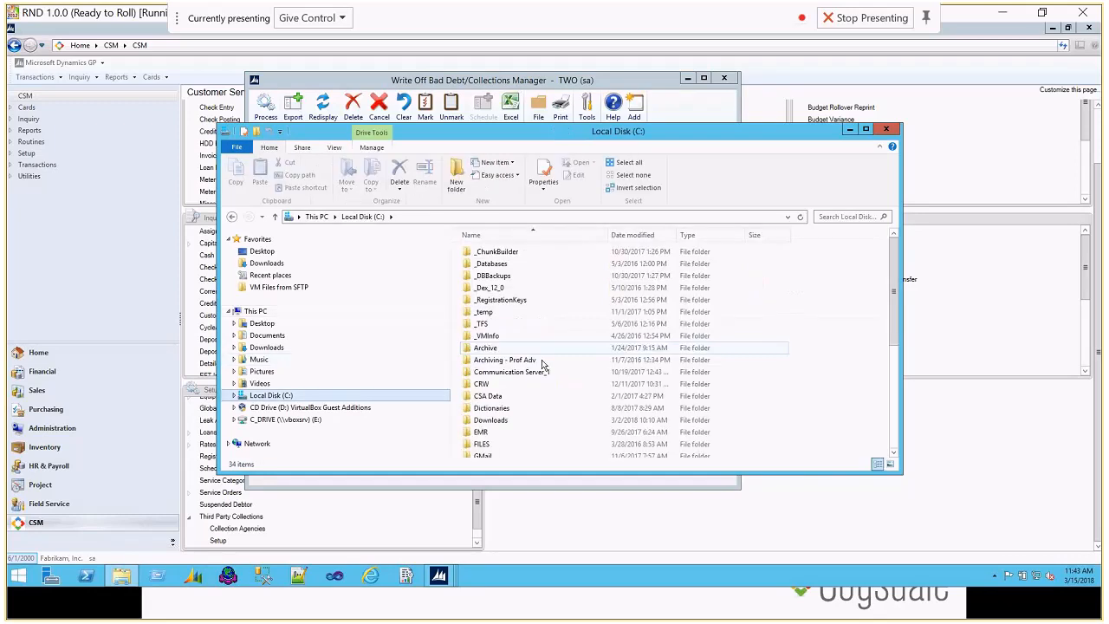
double_click(482, 354)
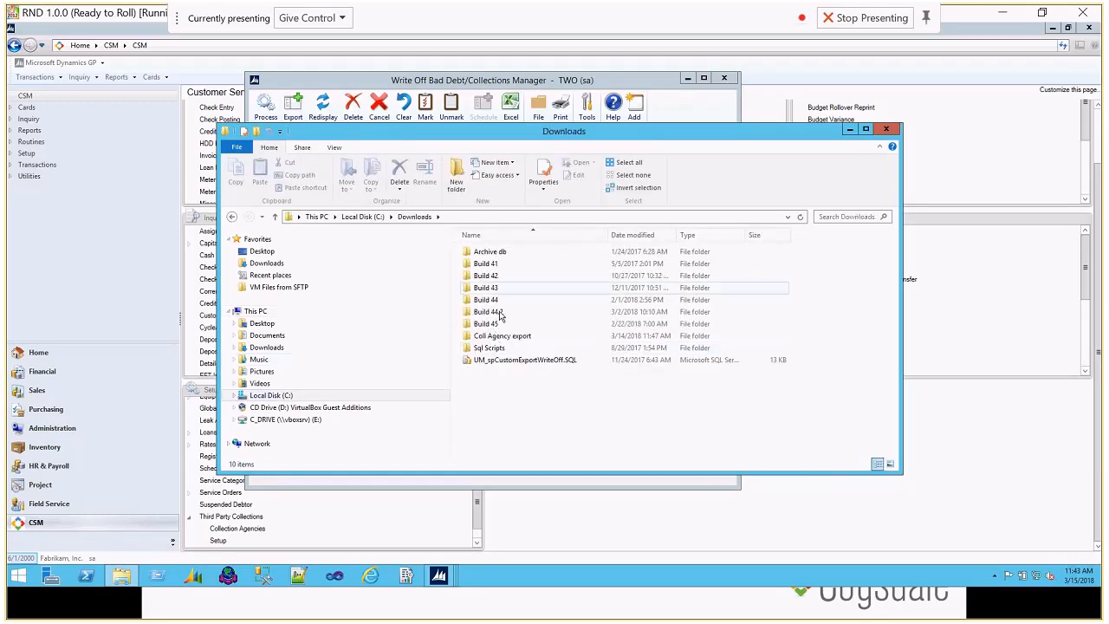
double_click(497, 337)
double_click(487, 256)
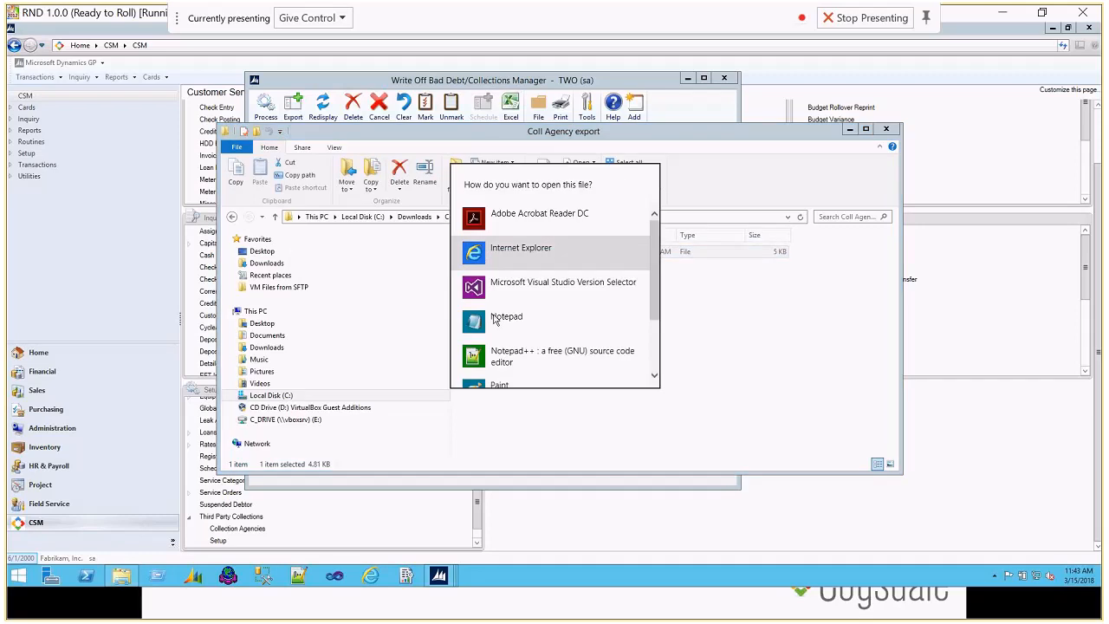
left_click(502, 317)
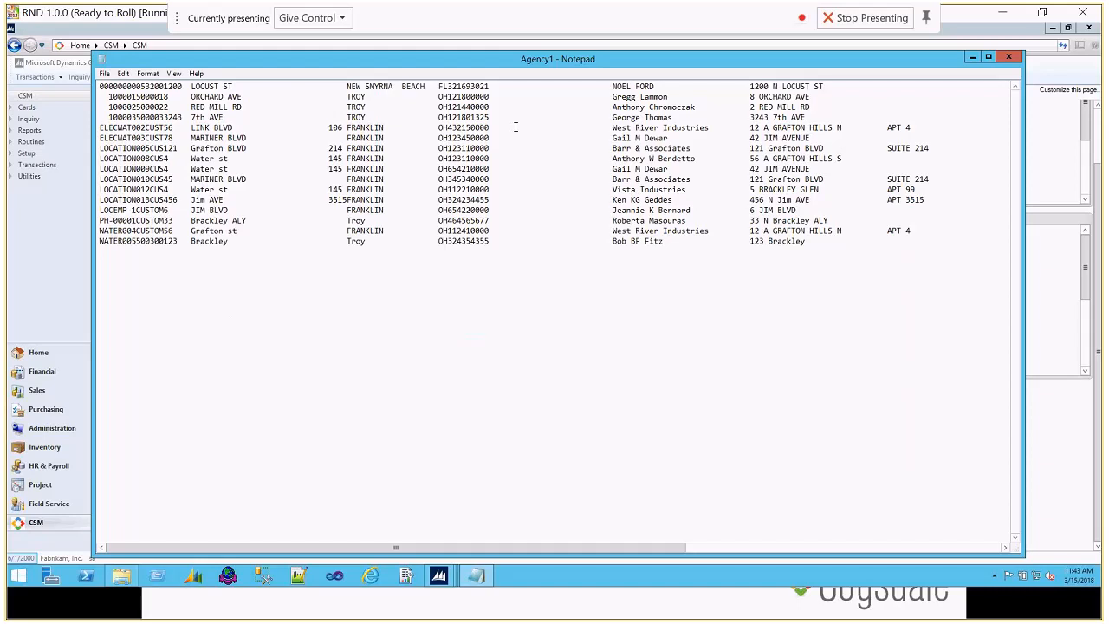
Step: Examine the exported records across their full width, and close the file and its folder window
left_click_drag(683, 547, 1003, 549)
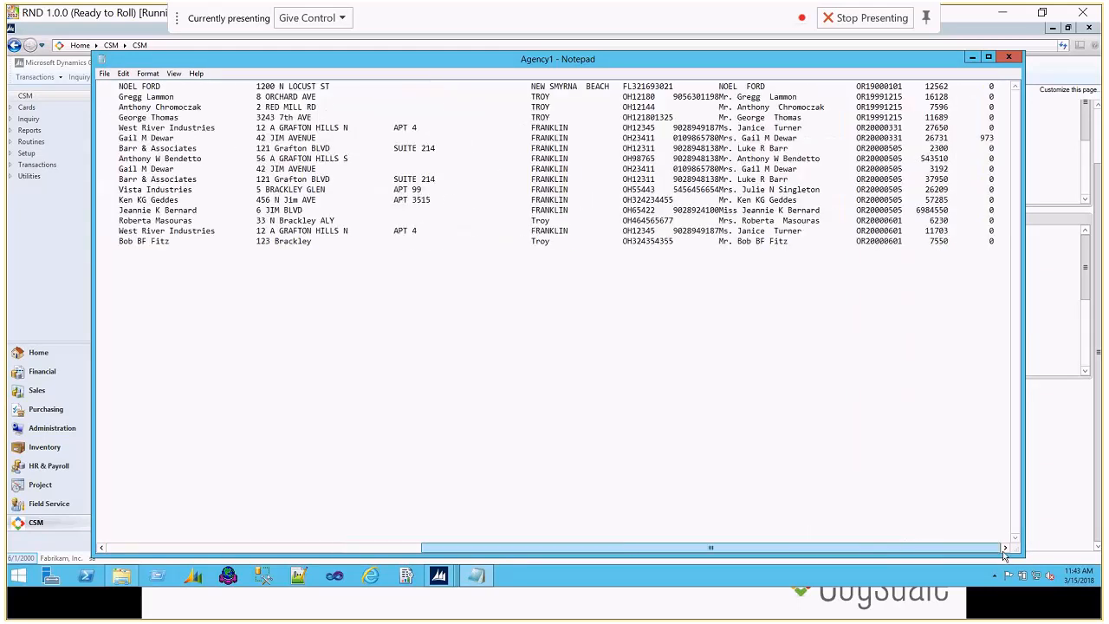
left_click_drag(879, 537, 473, 514)
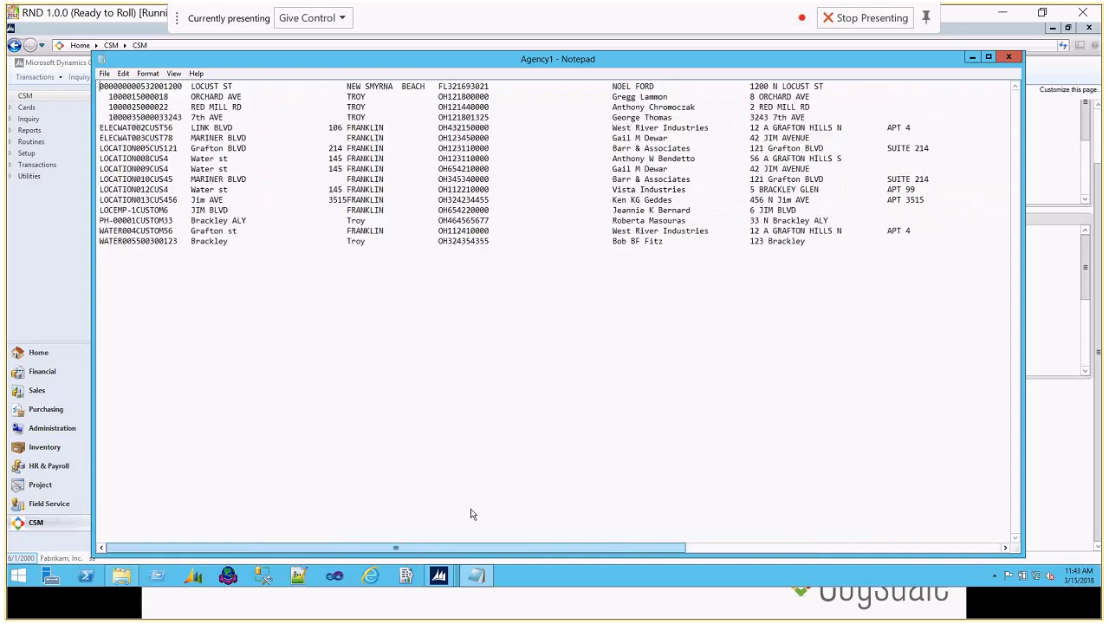
left_click(1010, 59)
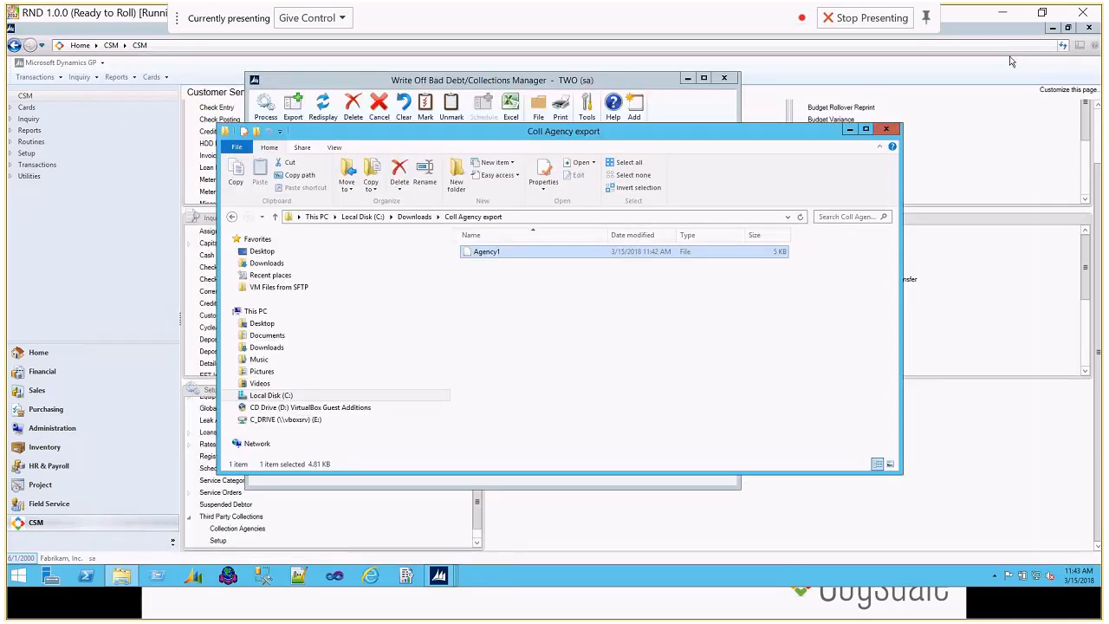
left_click(881, 133)
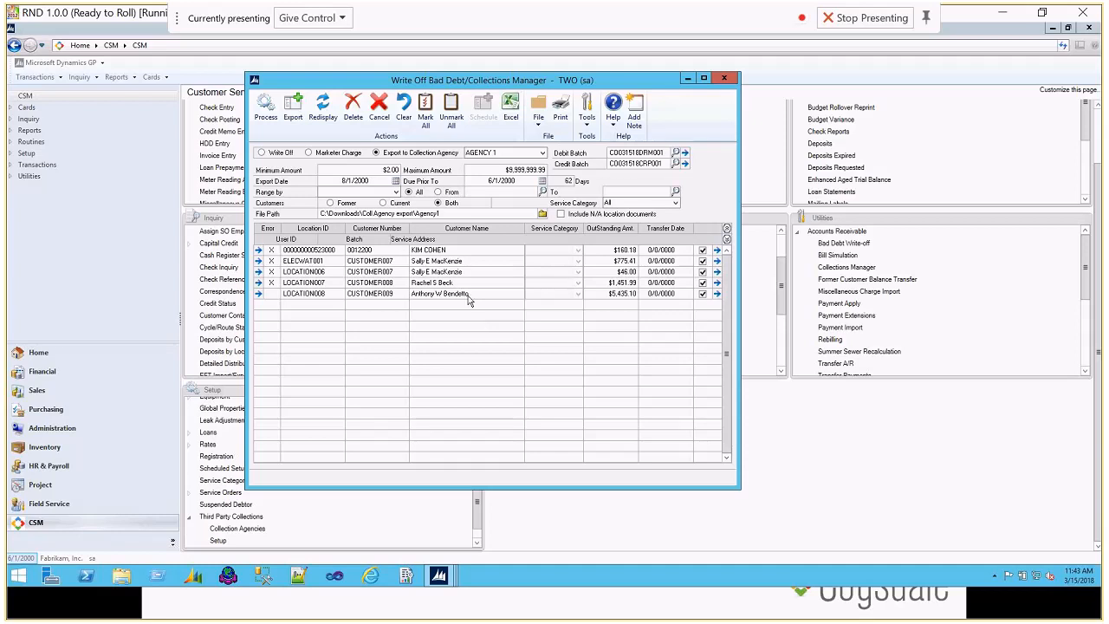
Step: Check the collection agency choices for the export and reopen the AGENCY 1 record in Collection Agency Setup
left_click(496, 153)
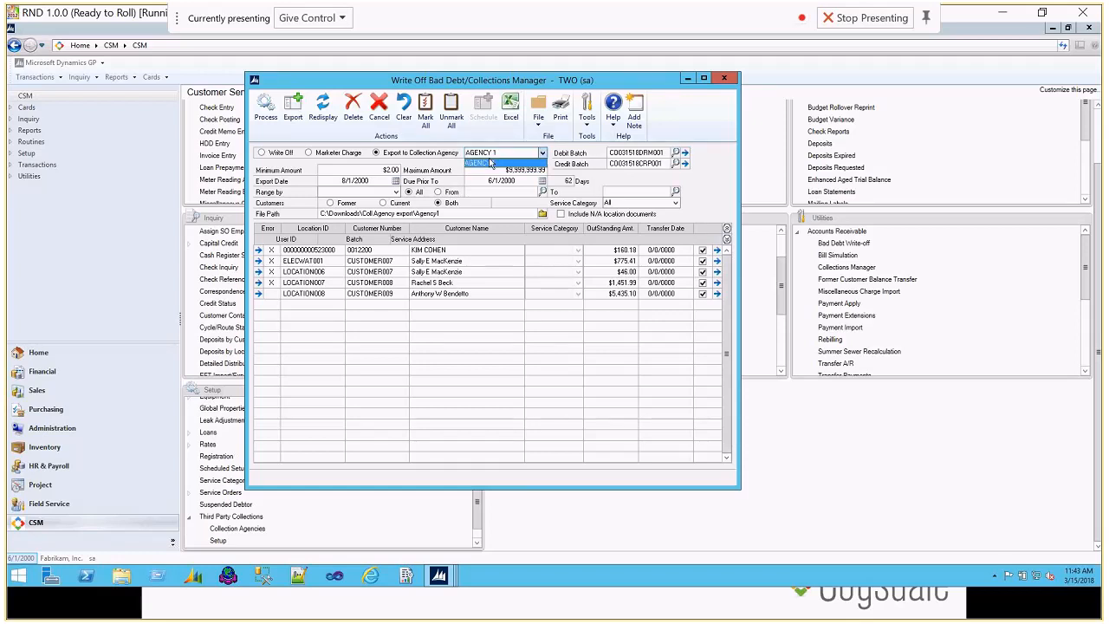
left_click(242, 528)
left_click(242, 530)
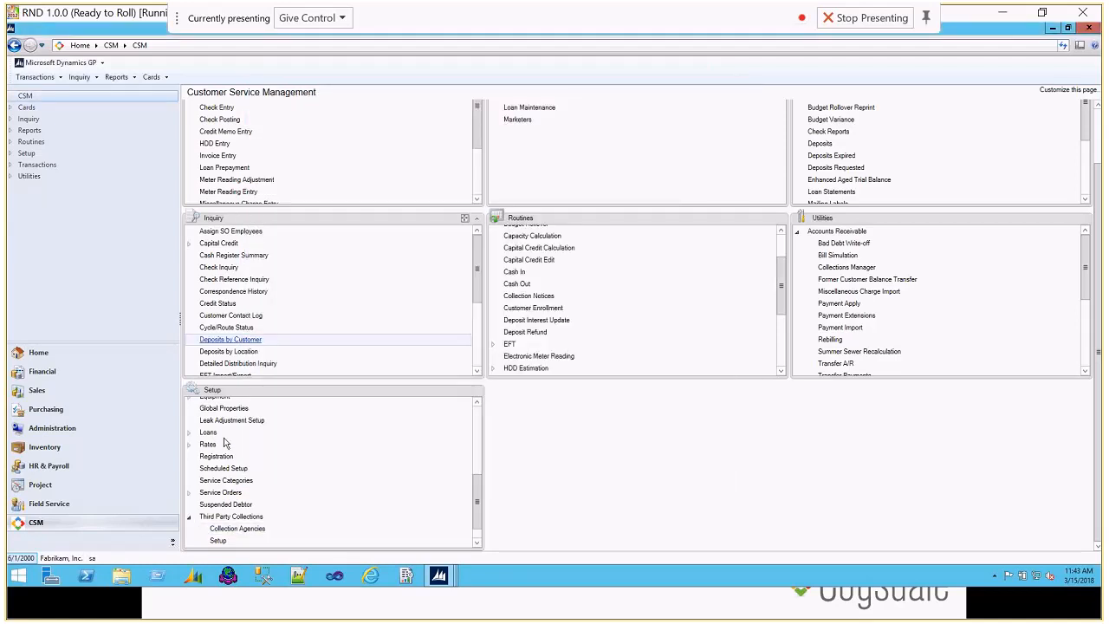
left_click(232, 528)
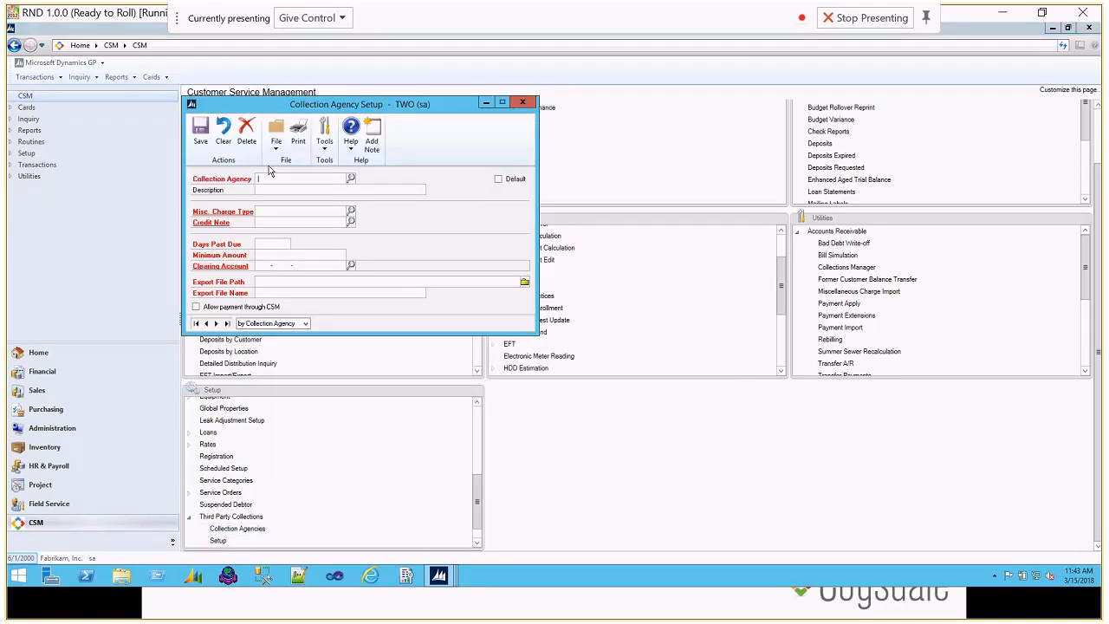
left_click(351, 179)
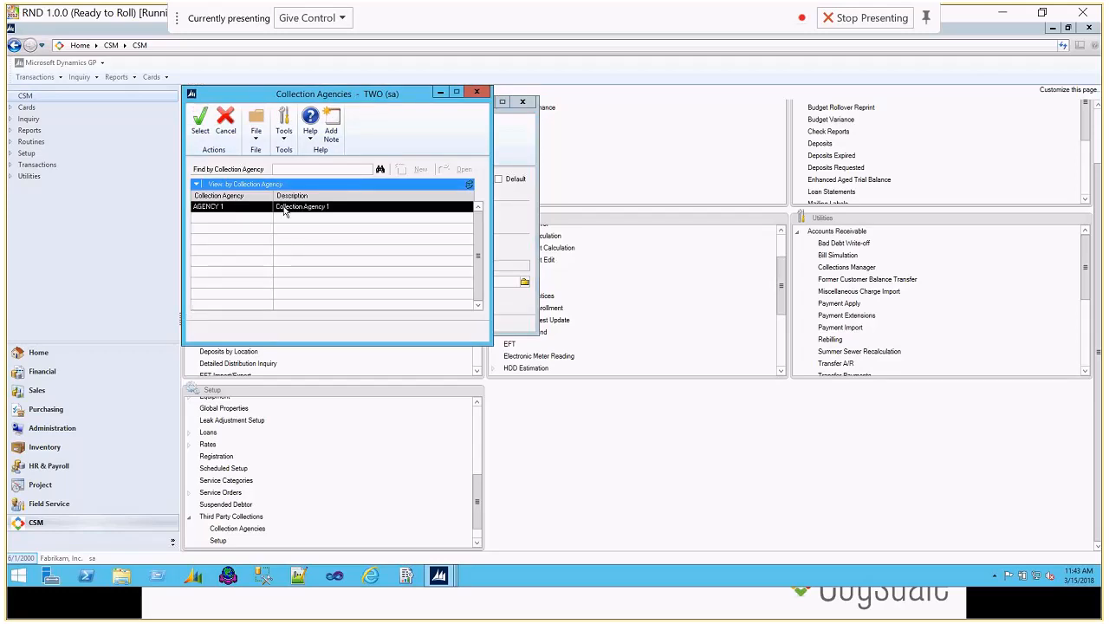
double_click(284, 208)
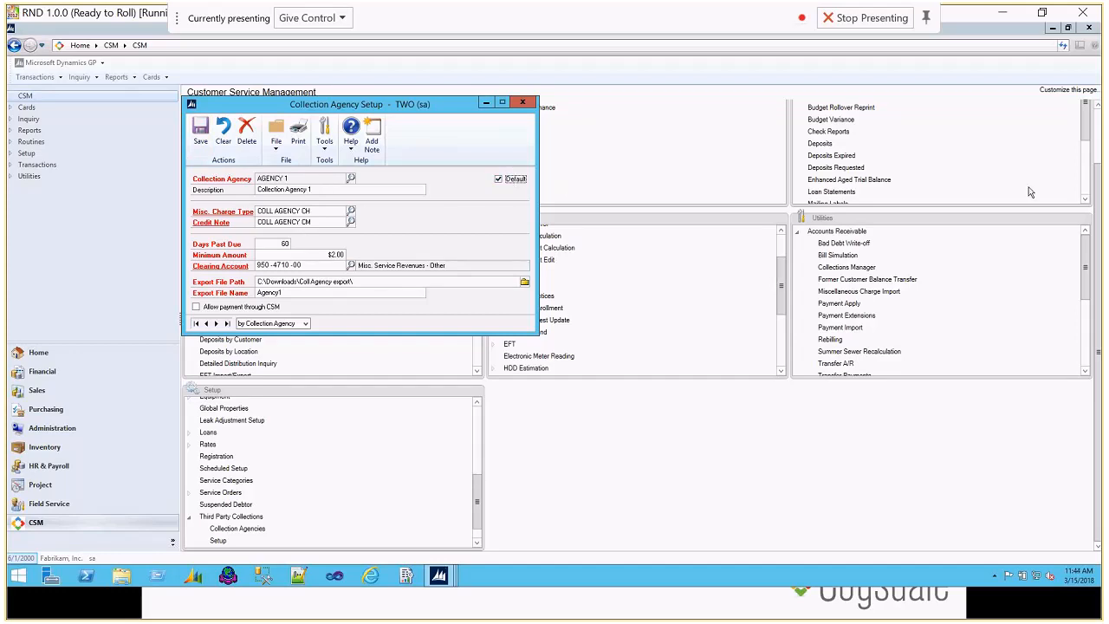
Step: Reopen the collections manager, switch to Marketer Charge without keeping the transactions, and return to Export to Collection Agency for AGENCY 1
left_click(835, 246)
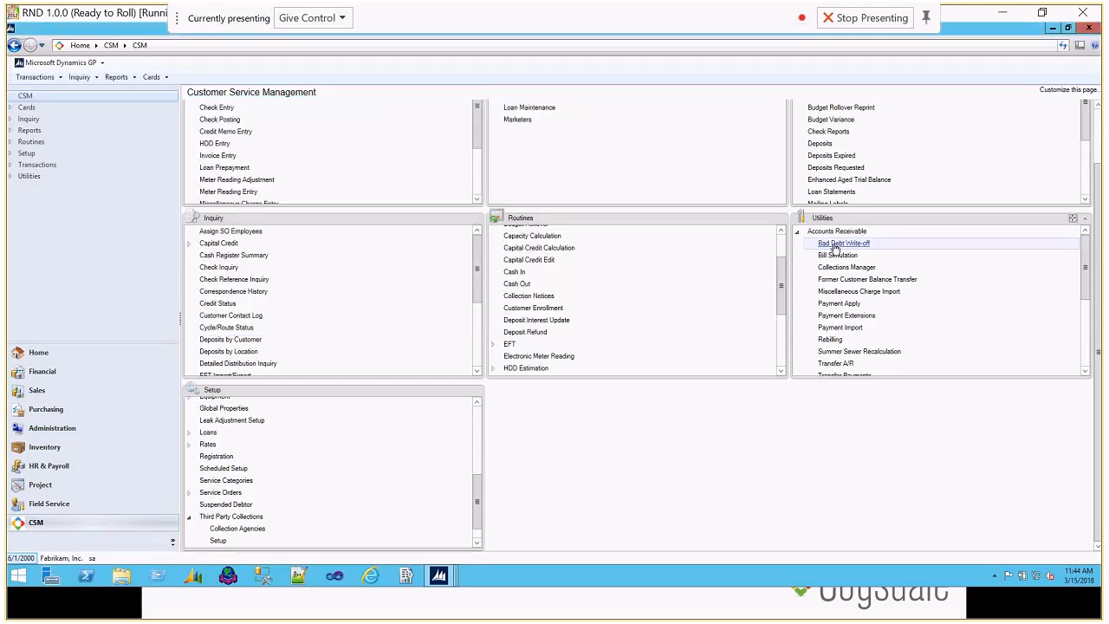
left_click(835, 246)
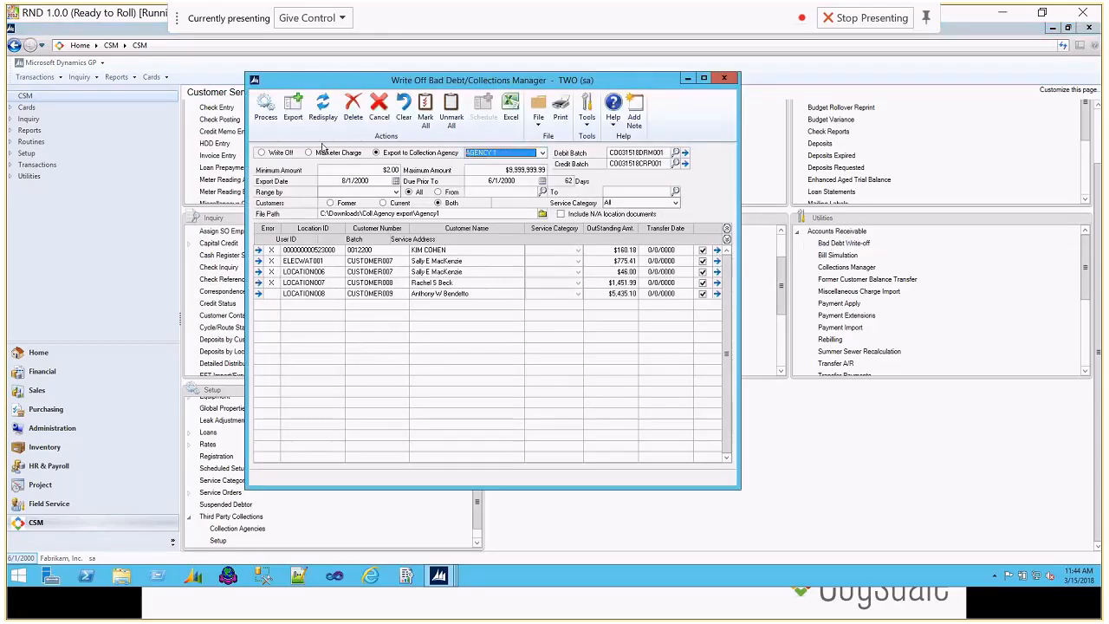
left_click(322, 153)
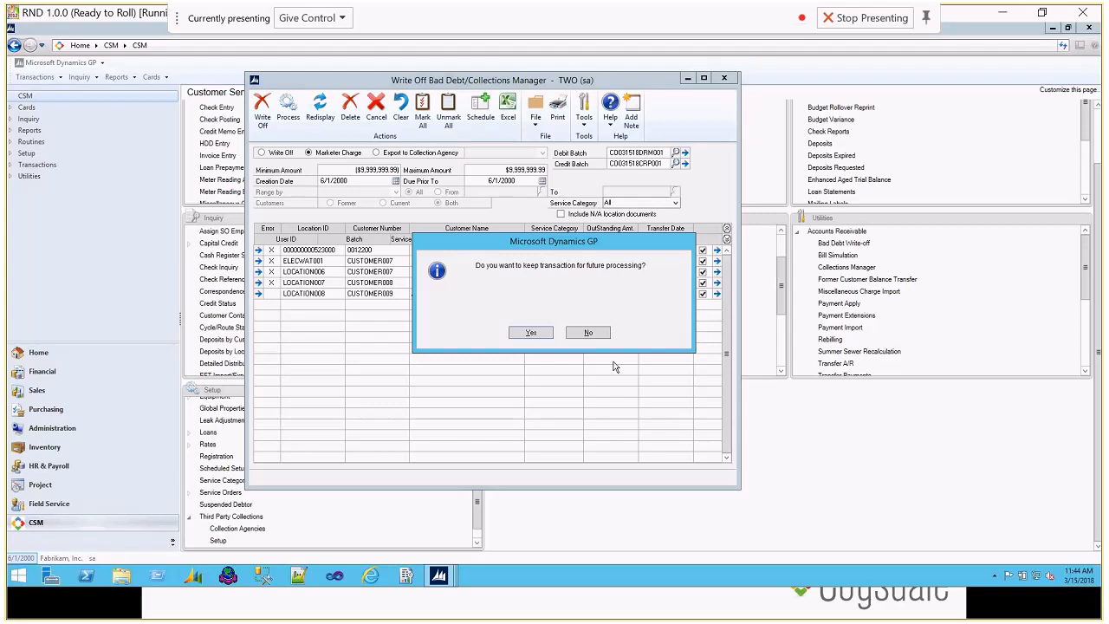
left_click(588, 333)
left_click(424, 154)
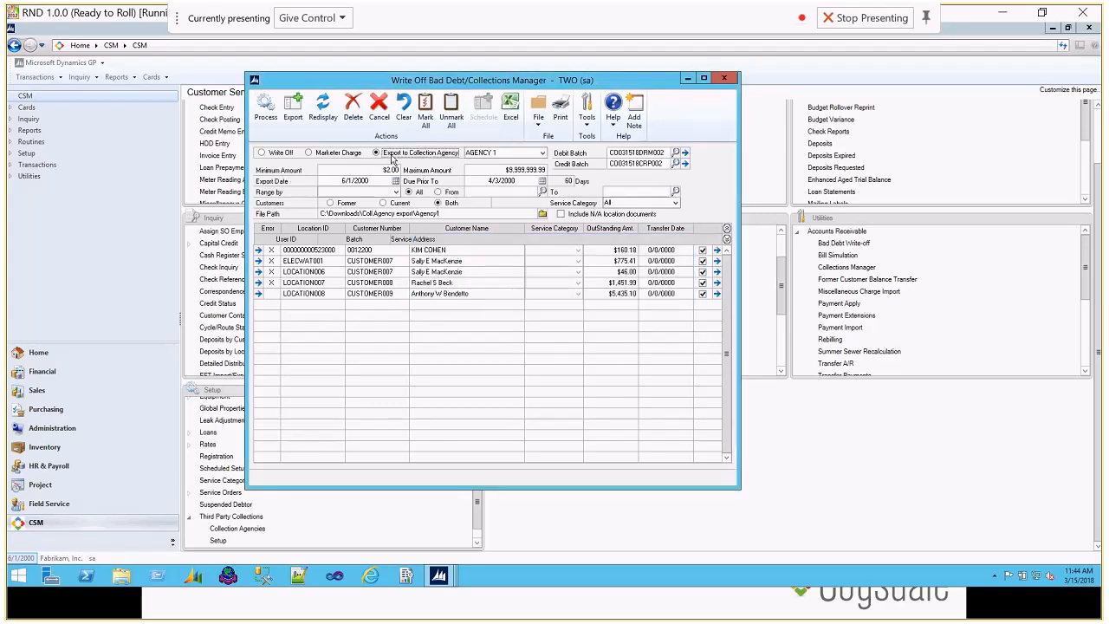
left_click(543, 153)
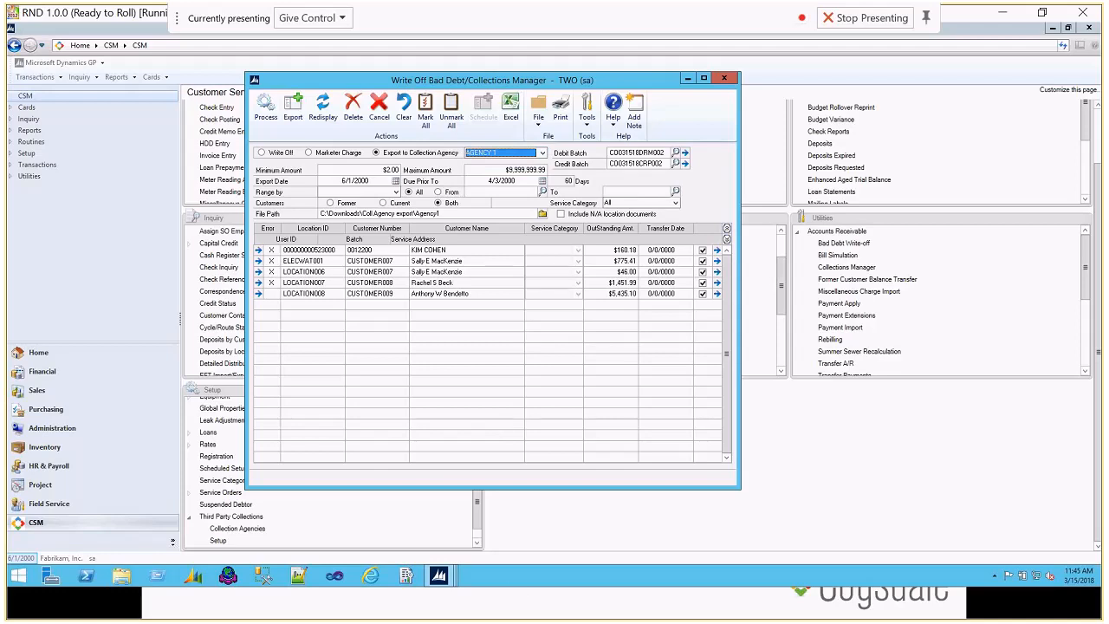
key("alt+Tab")
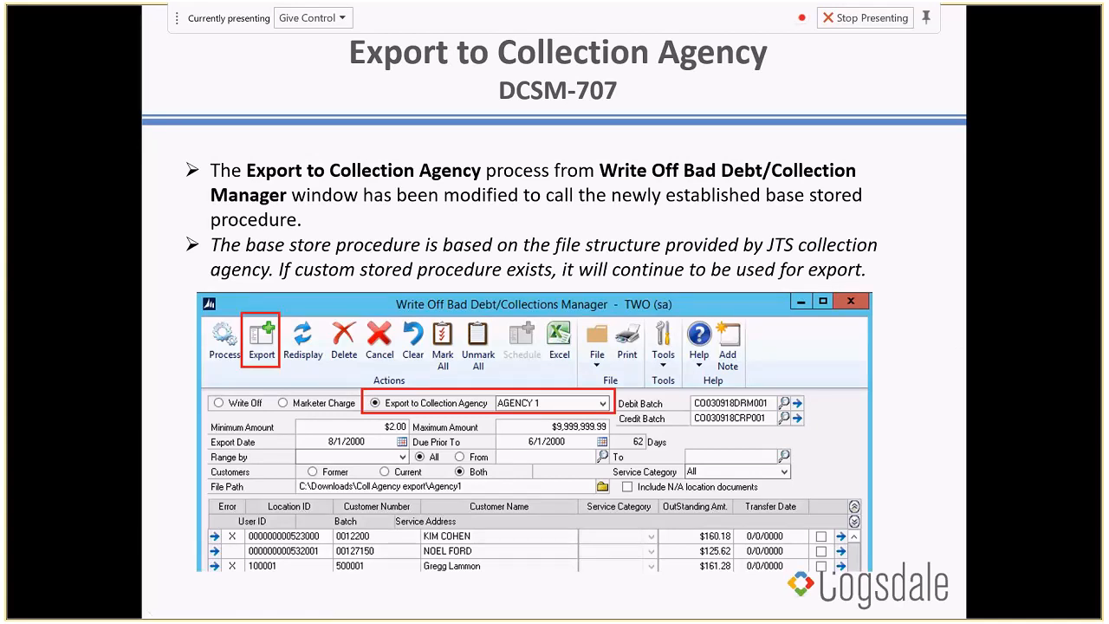
key("Right")
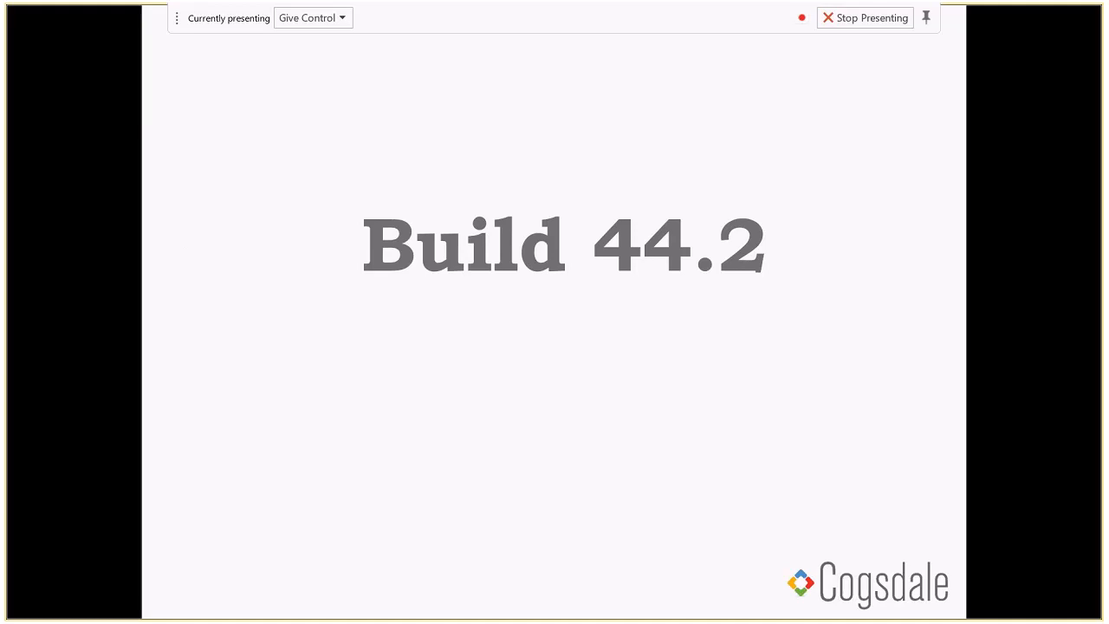
key("Right")
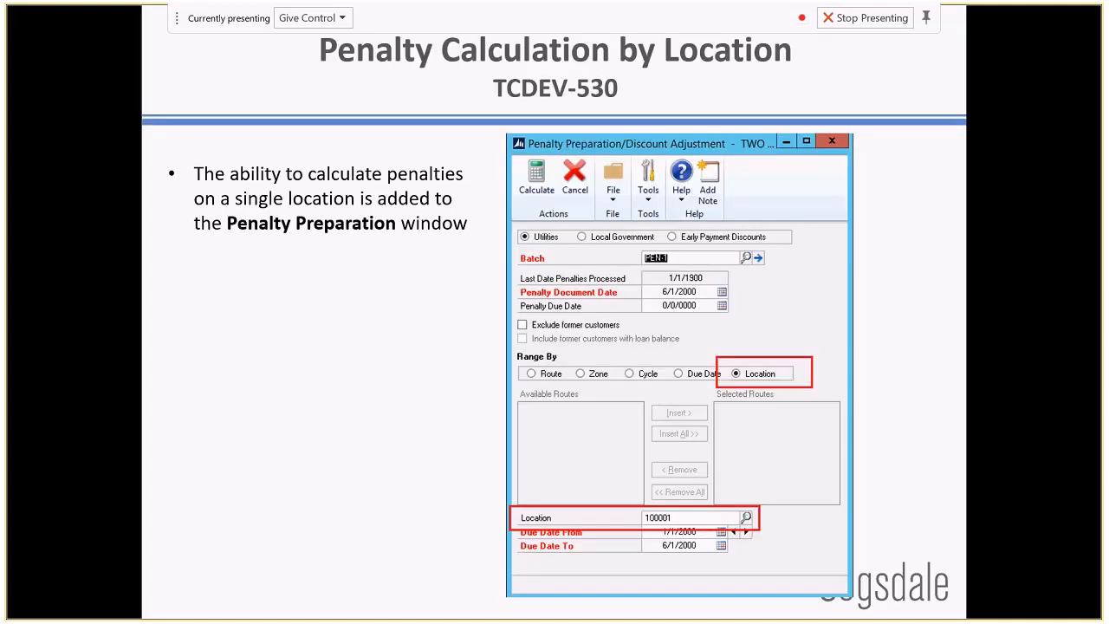
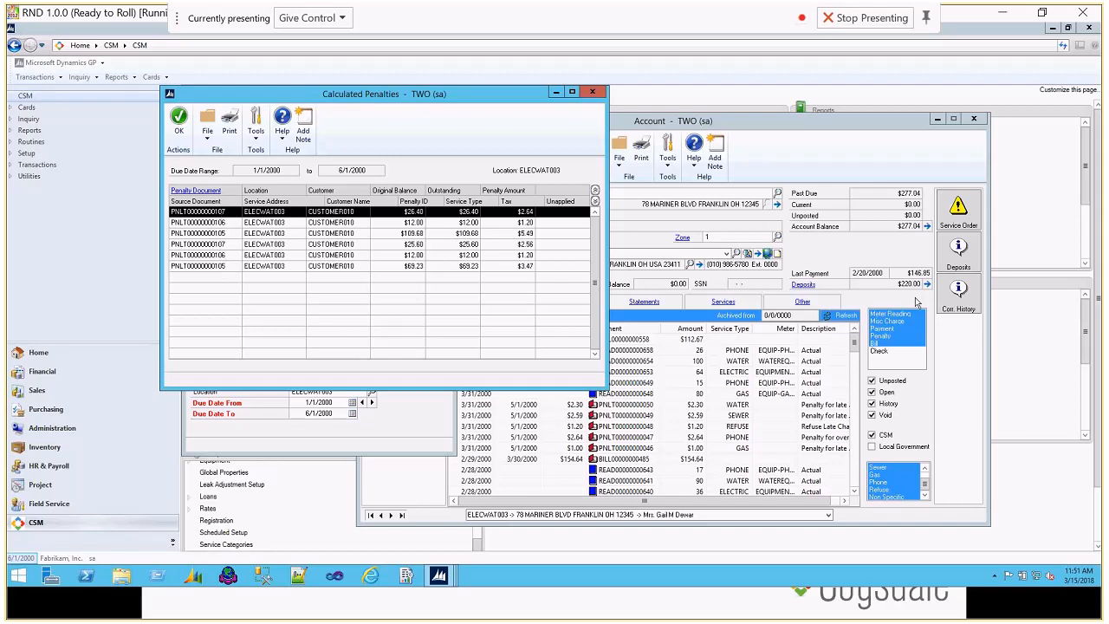
Step: Refresh the account's transactions and inspect the 6/1/2000 PHONE penalty's charge by service type, closing its inquiry windows
left_click(845, 315)
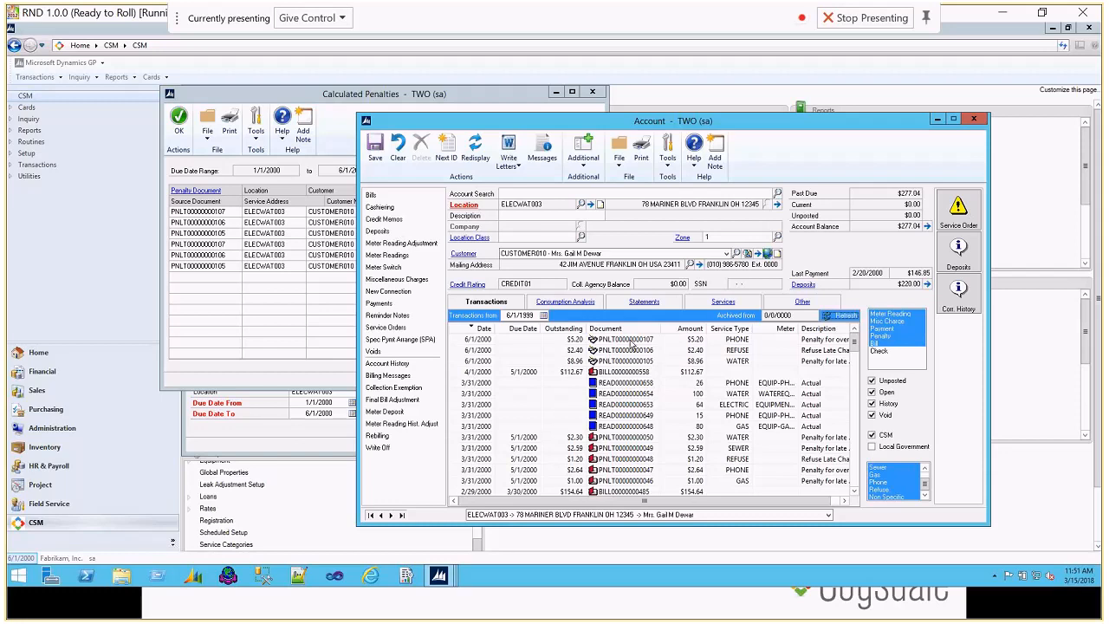
double_click(630, 341)
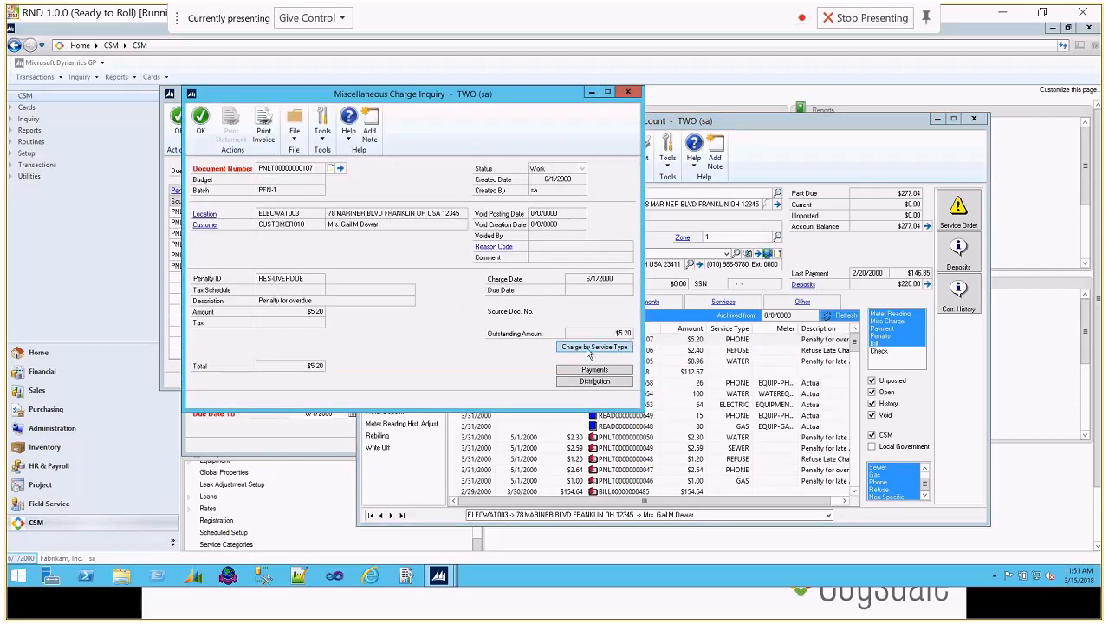
left_click(588, 348)
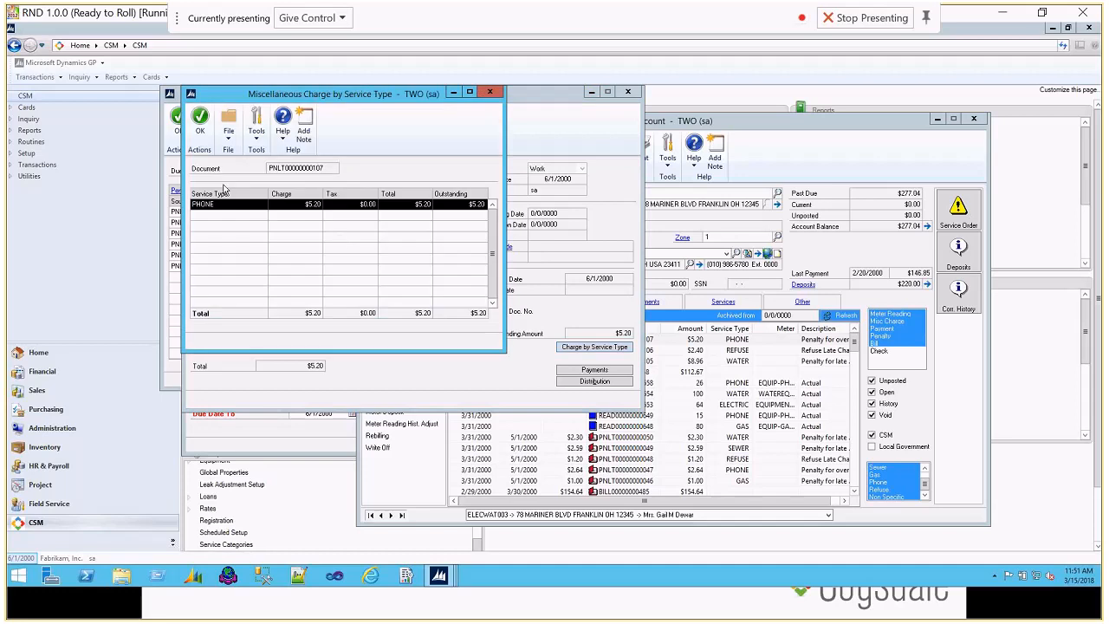
left_click(490, 92)
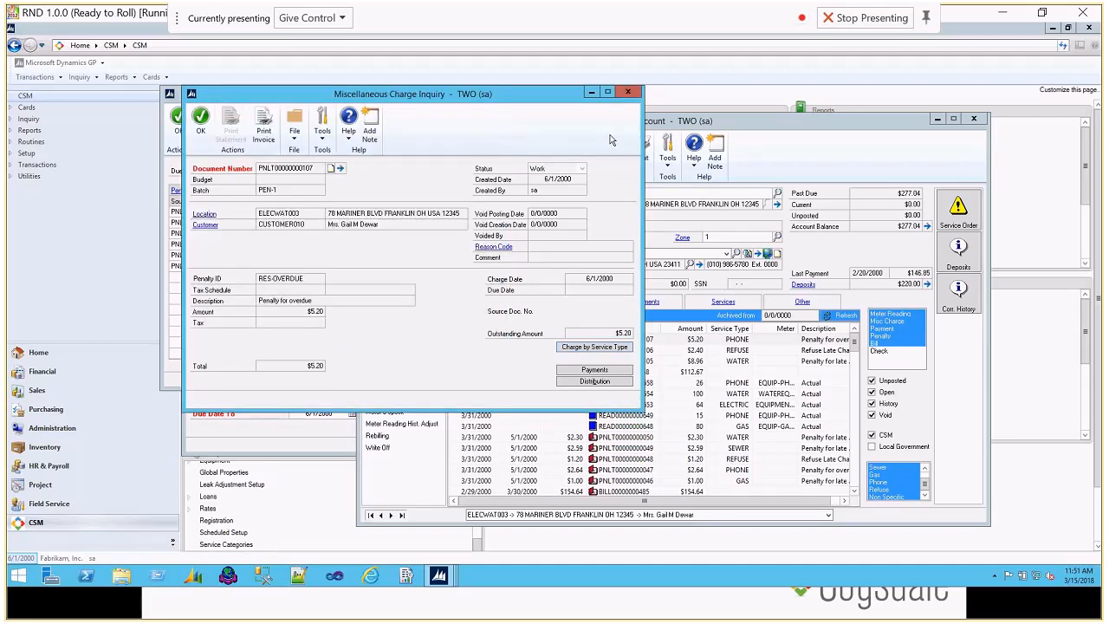
left_click(628, 92)
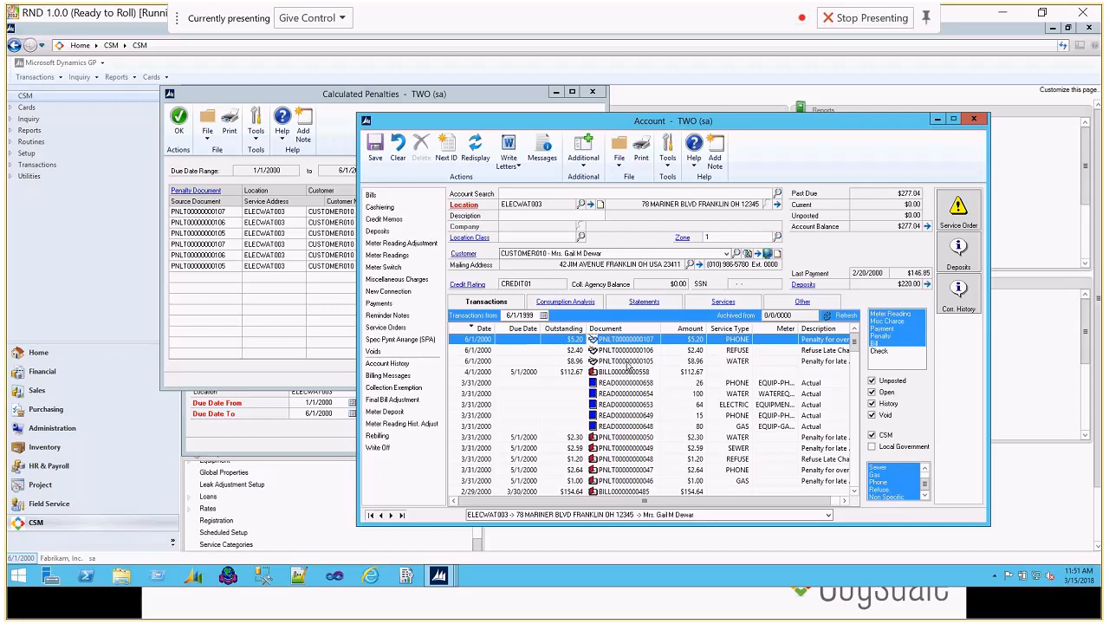
Step: Inspect the charge by service type of the 6/1/2000 WATER penalty beside its inquiry details, and close both windows
double_click(628, 362)
left_click(595, 348)
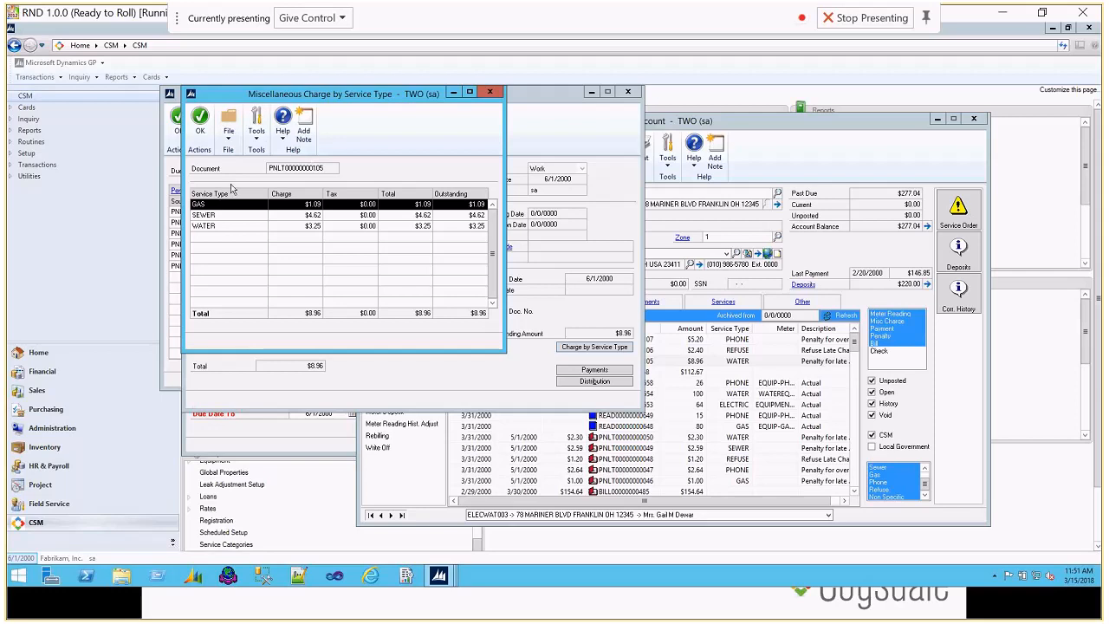
left_click_drag(373, 97, 609, 117)
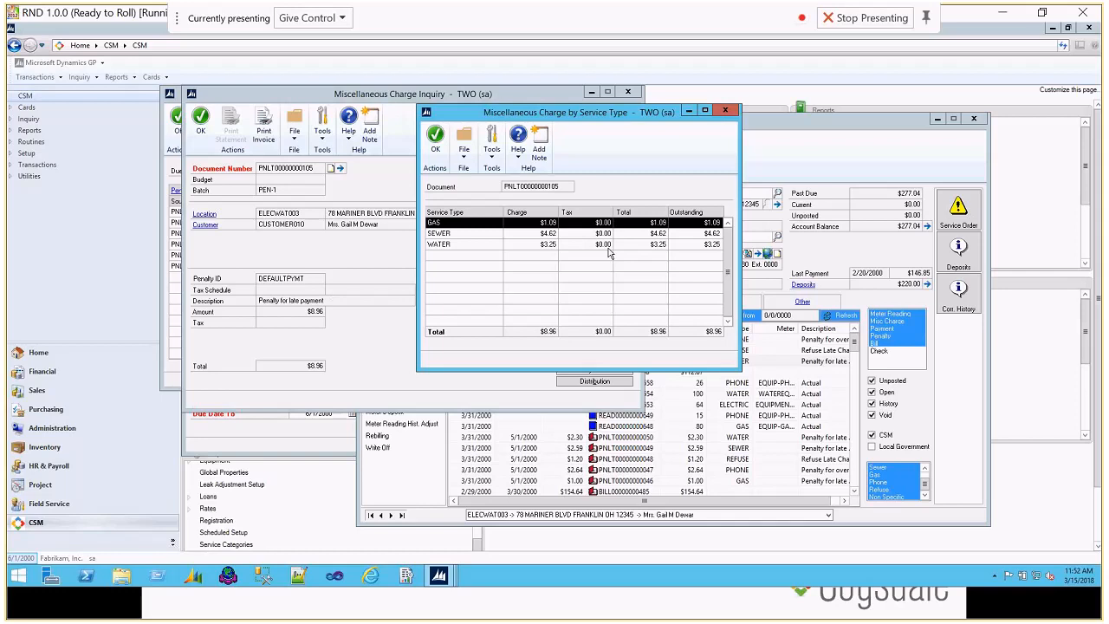
left_click(724, 110)
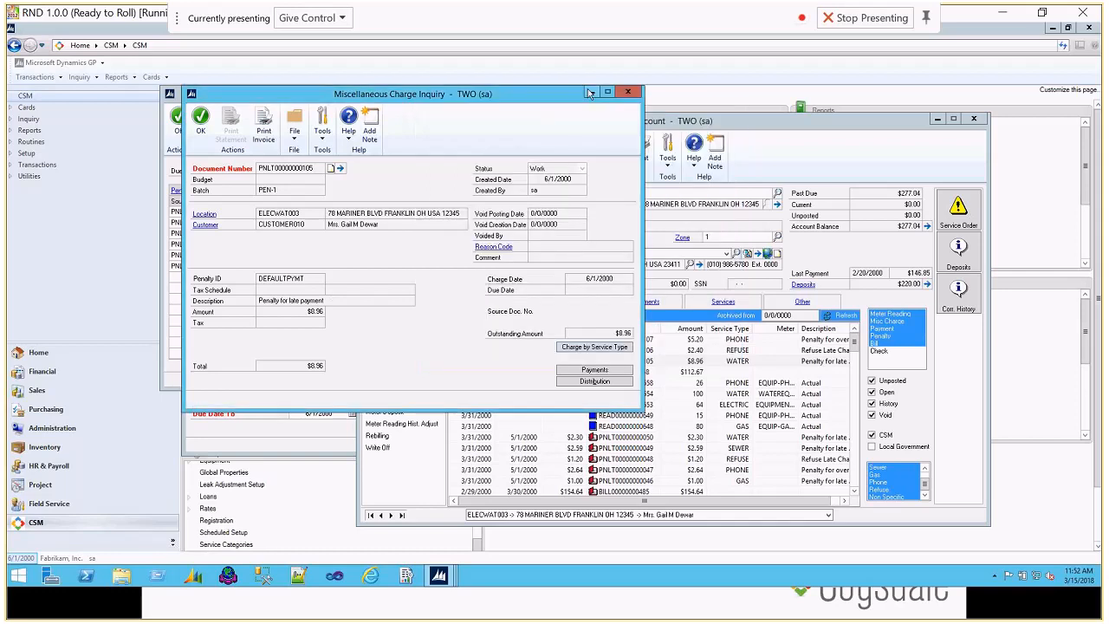
left_click(629, 91)
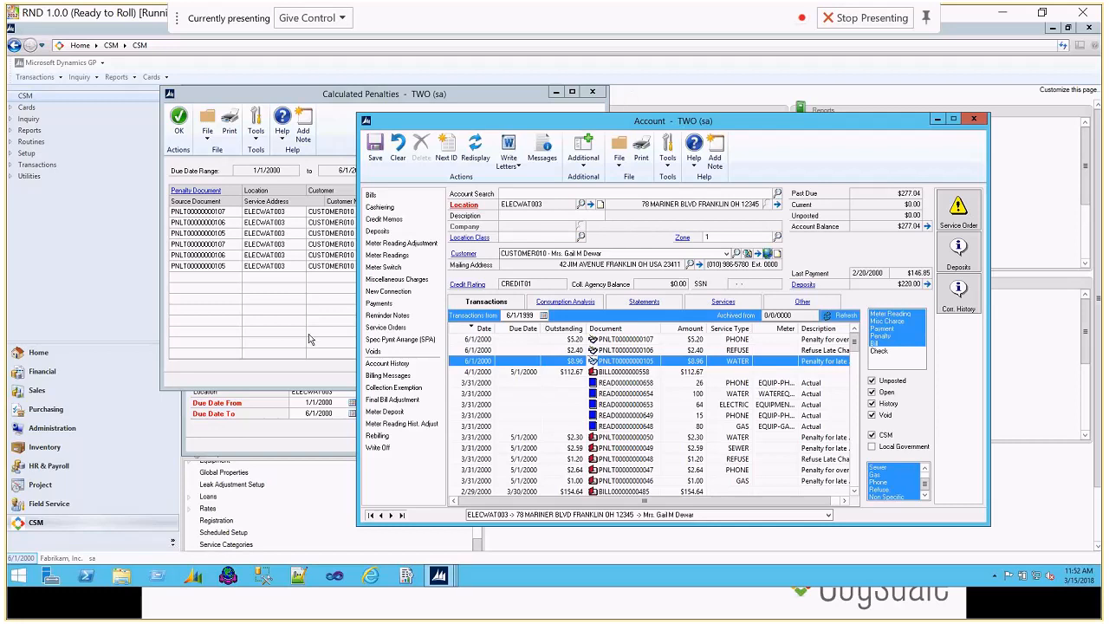
Step: Compare the Calculated Penalties list with the account's transactions, and review the 6/1/2000 WATER penalty's service type breakdown again
left_click(309, 339)
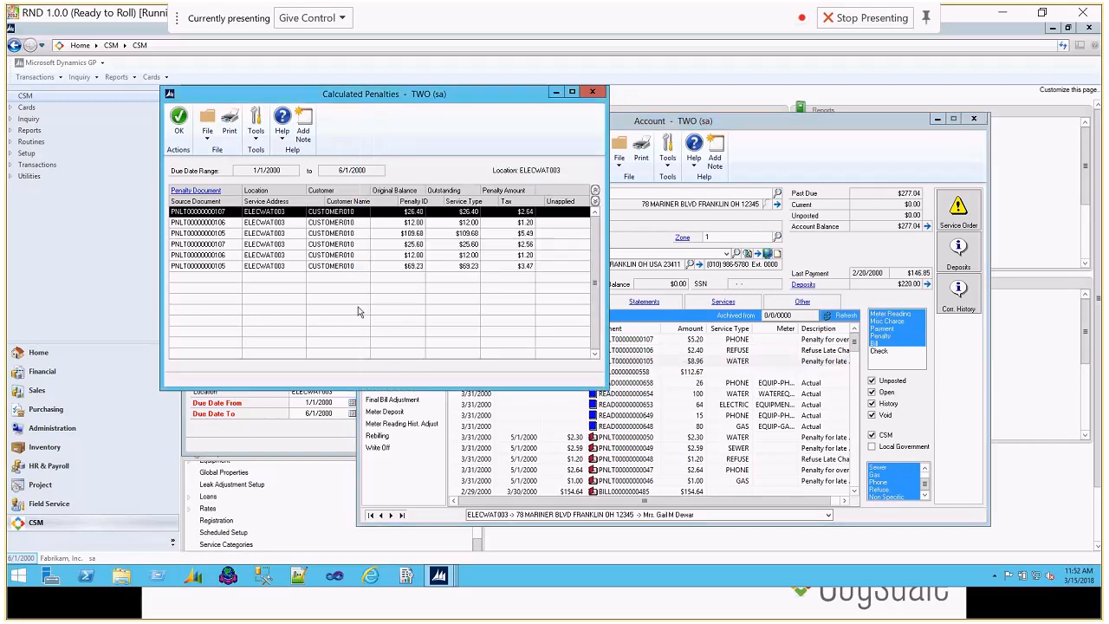
left_click(730, 136)
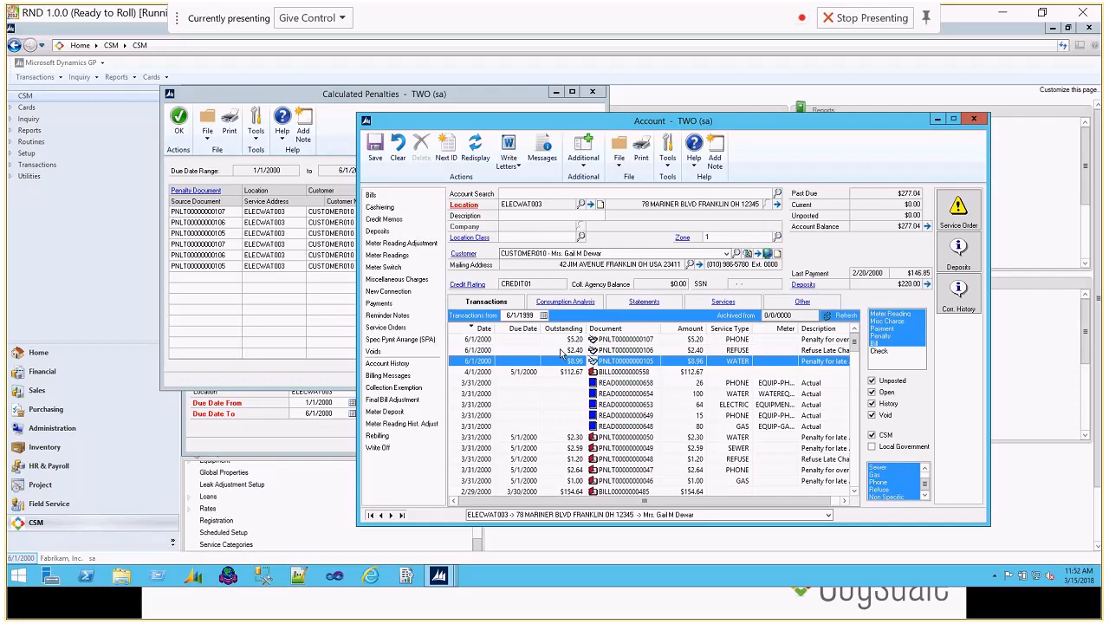
double_click(641, 360)
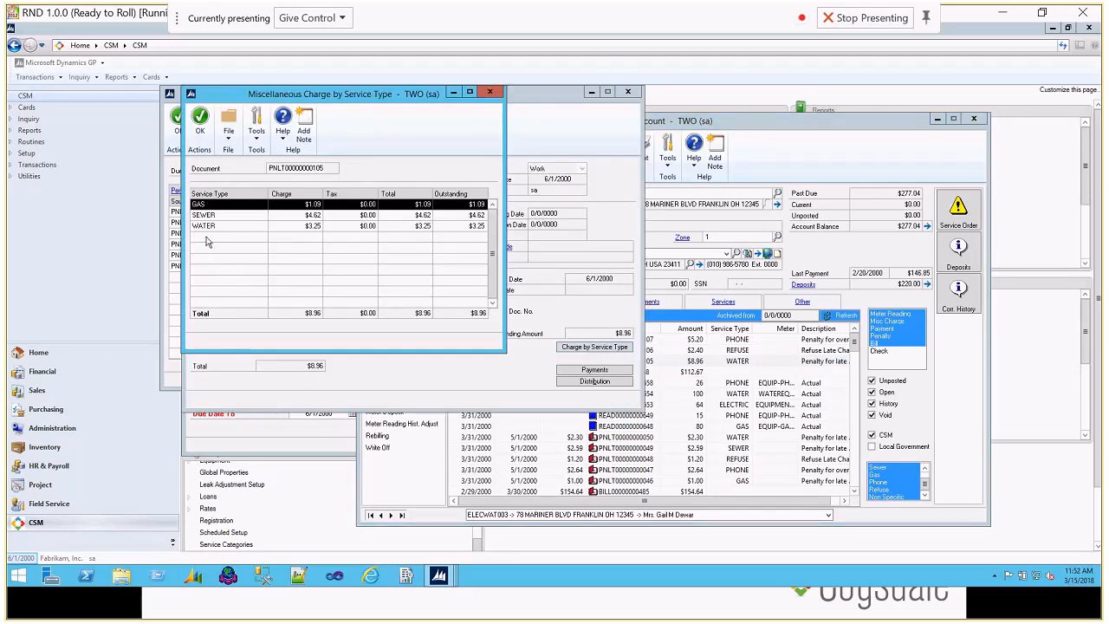
left_click(490, 92)
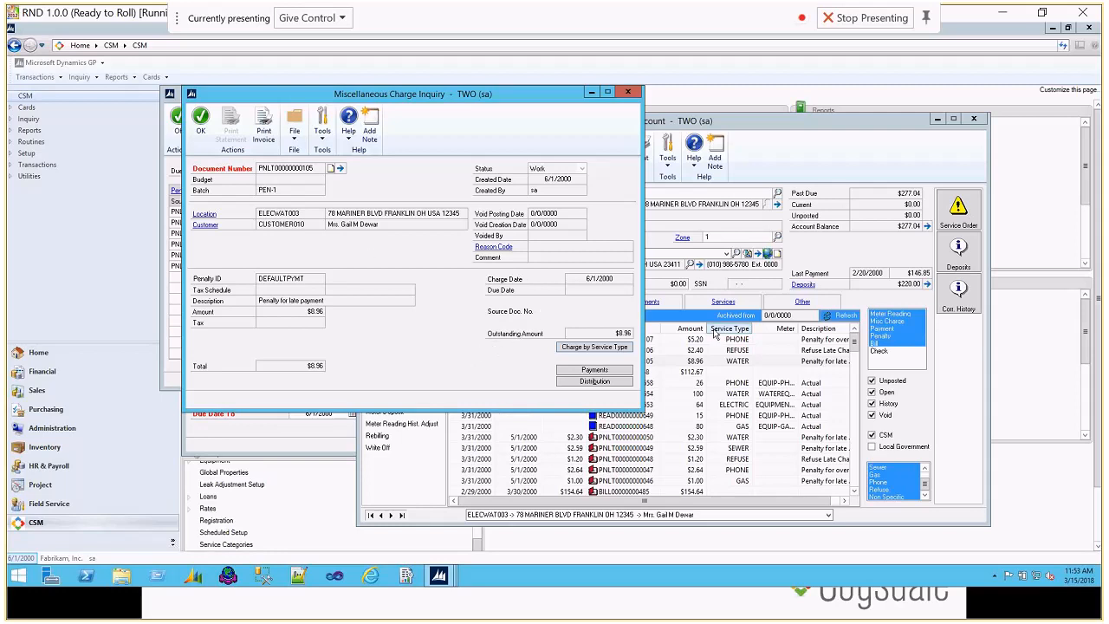
left_click(627, 92)
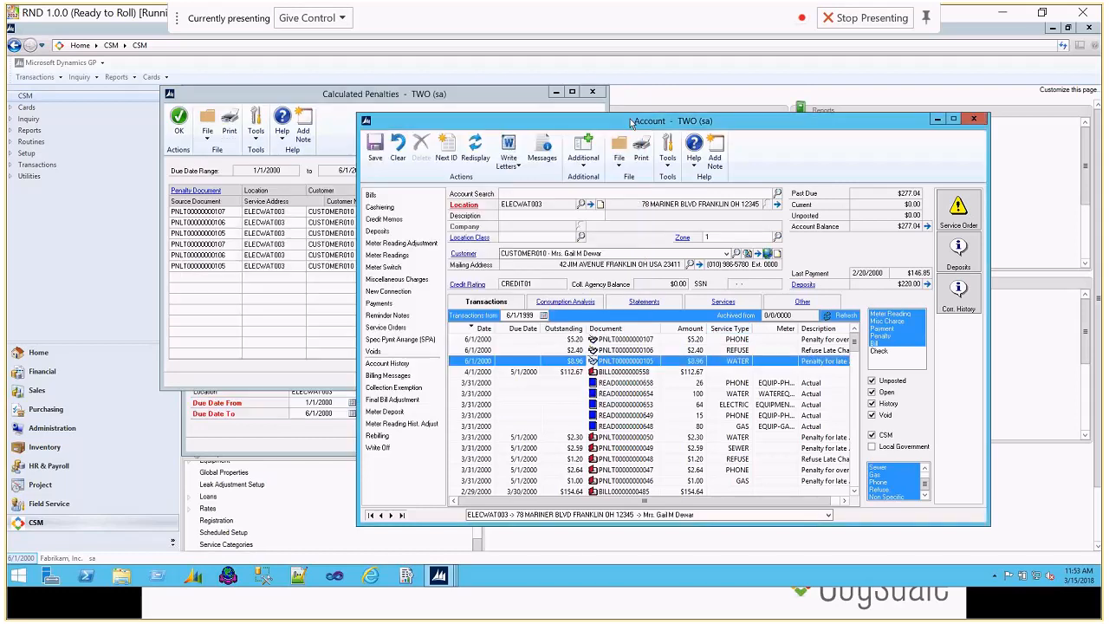
Step: Check the charge by service type of the 6/1/2000 REFUSE penalty and return to the account's transactions
double_click(615, 349)
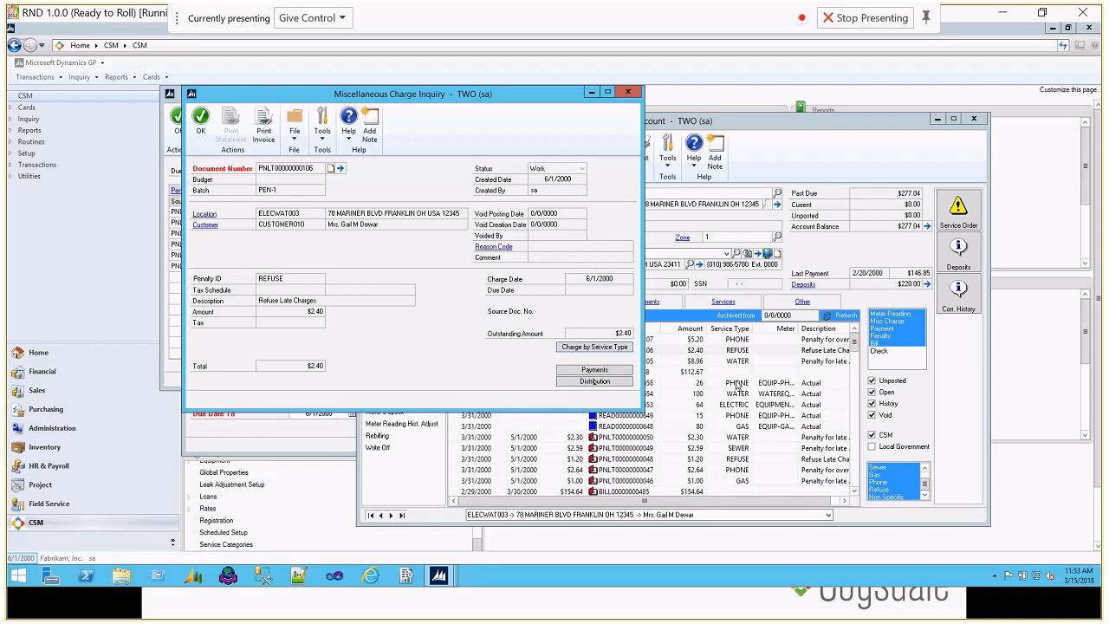
left_click(596, 348)
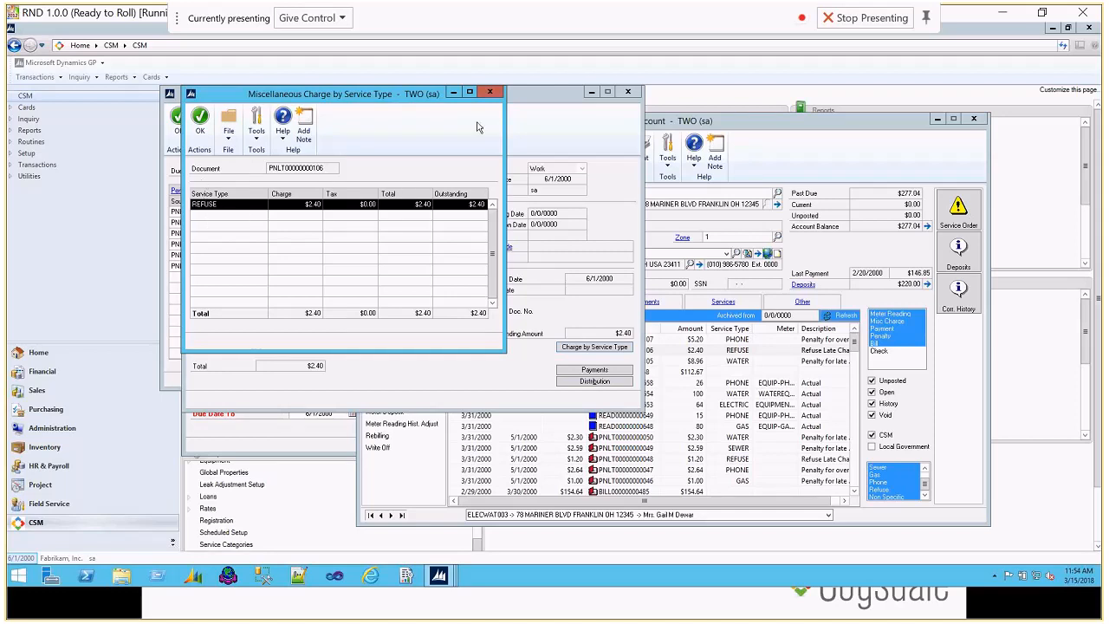
left_click(489, 92)
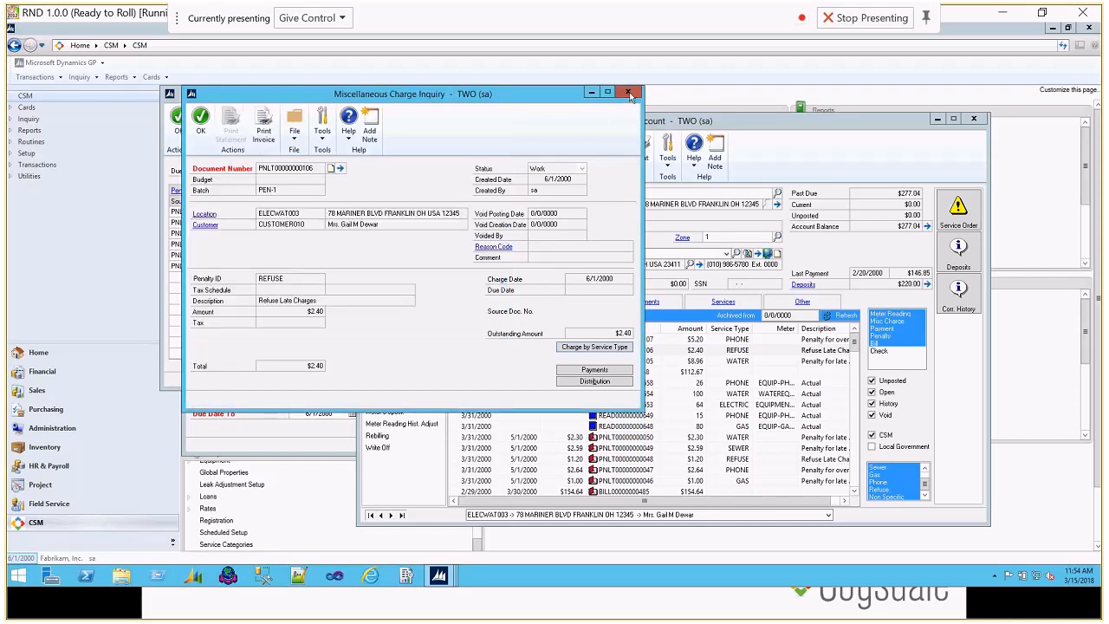
left_click(629, 92)
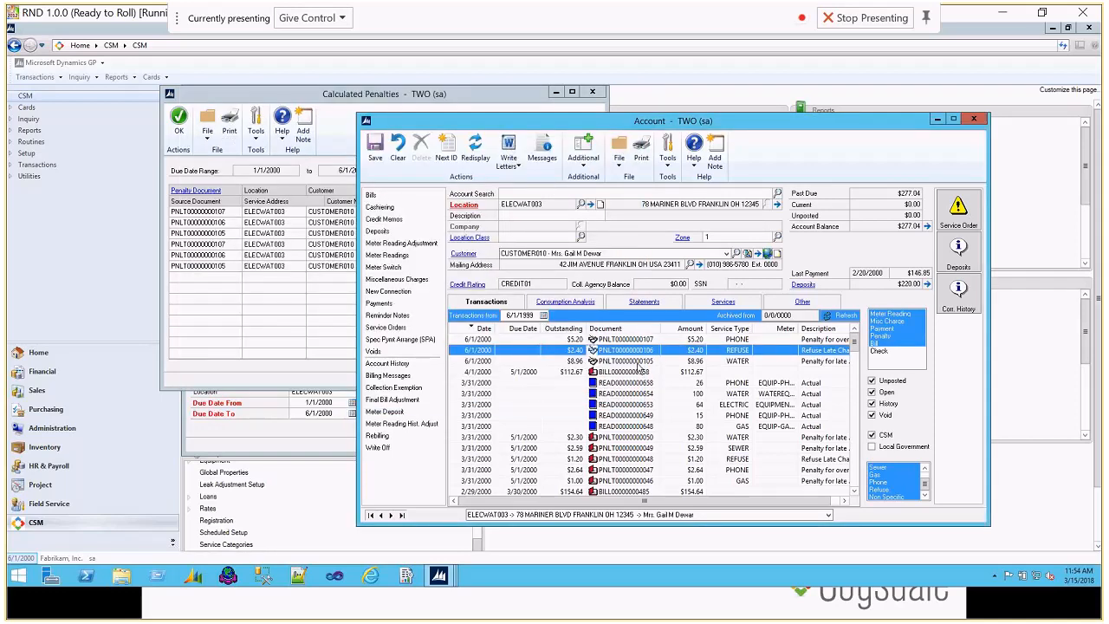
Step: Reopen the 6/1/2000 WATER penalty to check its service type split, and switch to the Penalty Calculation Fixes slide in the presentation
double_click(637, 362)
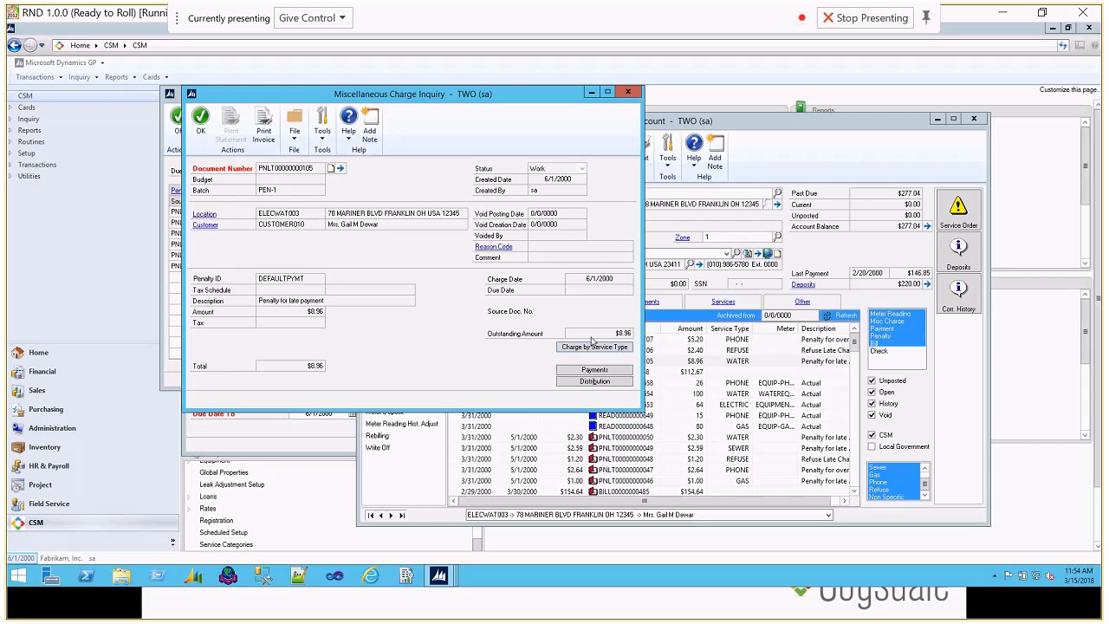
left_click(592, 346)
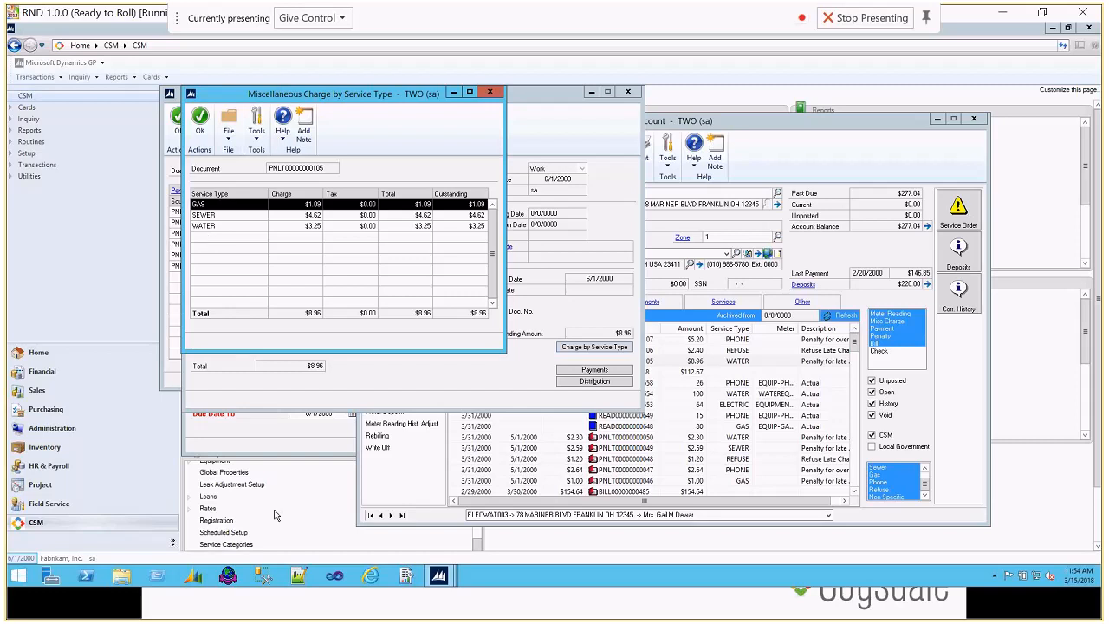
left_click(491, 92)
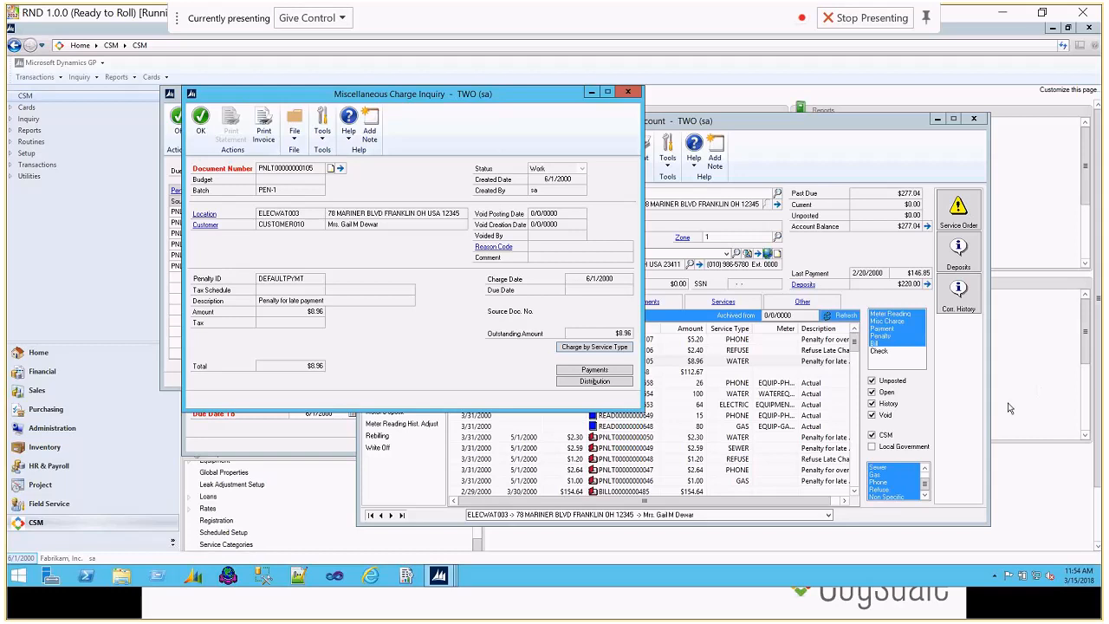
left_click(719, 600)
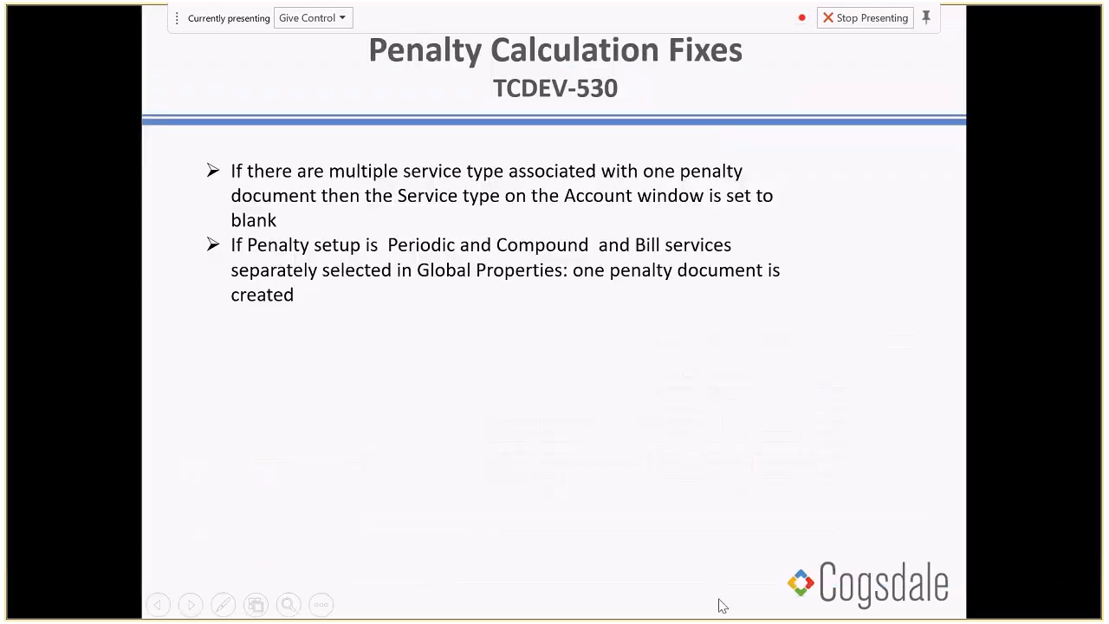